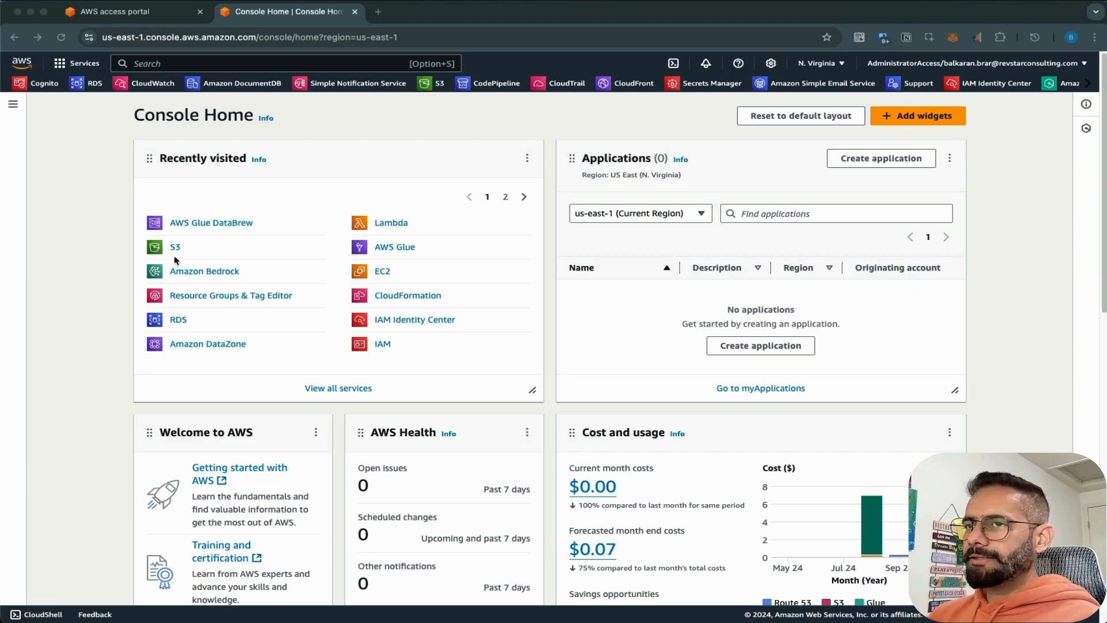
# Create a general purpose S3 bucket named datamastery-databrew-demo, keeping the default settings.
pyautogui.click(175, 248)
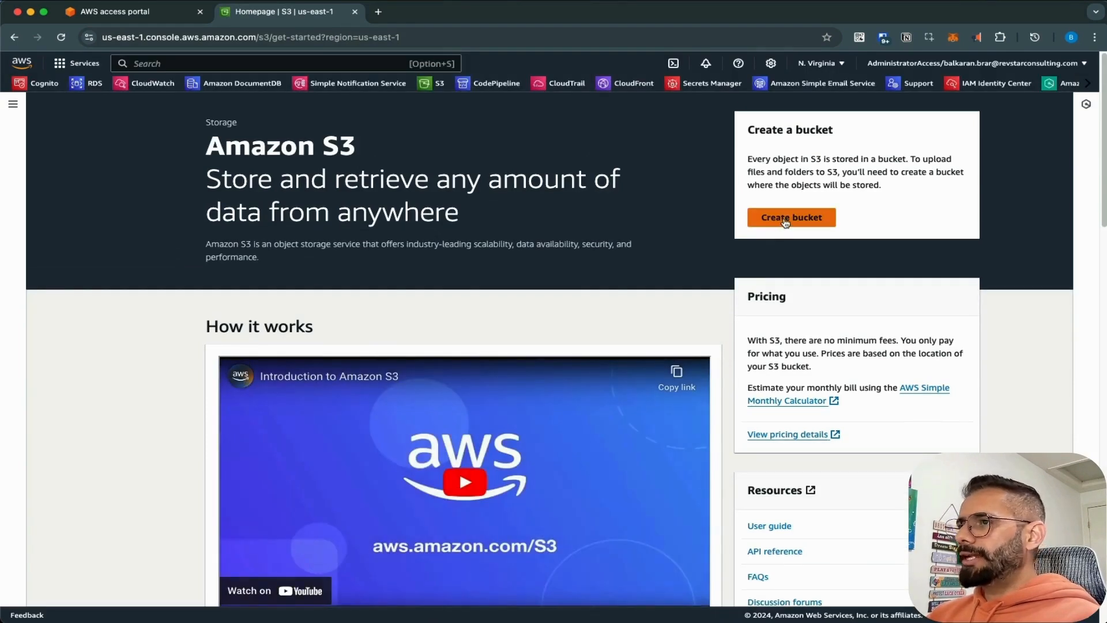
pyautogui.click(785, 219)
pyautogui.click(252, 371)
pyautogui.write('datamastery-')
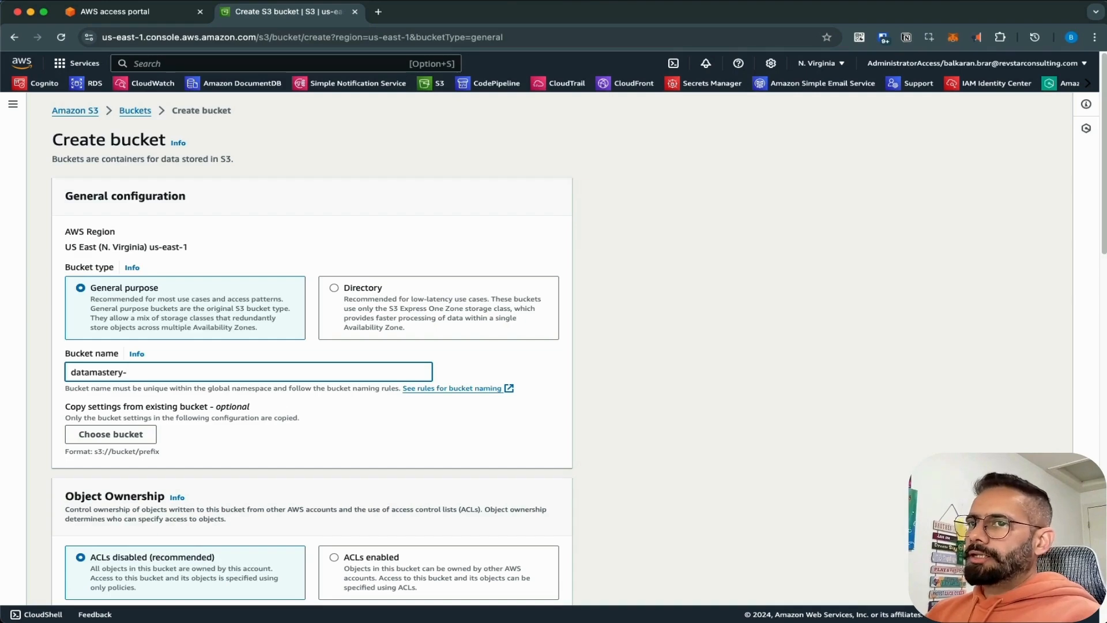
pyautogui.write('databrew-demo')
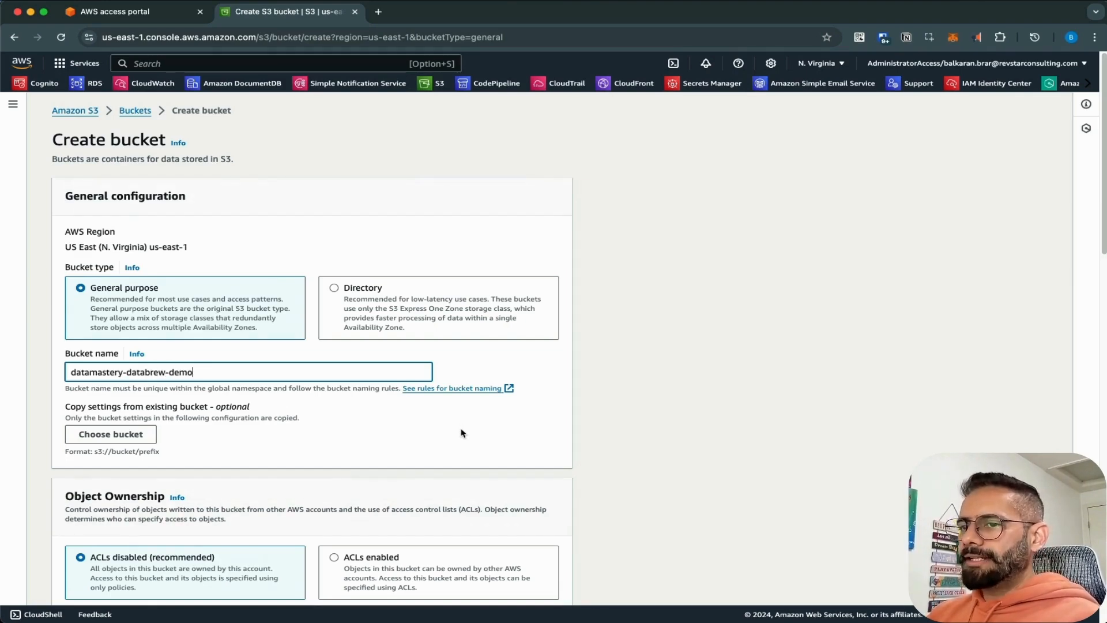
pyautogui.scroll(-15, 462, 433)
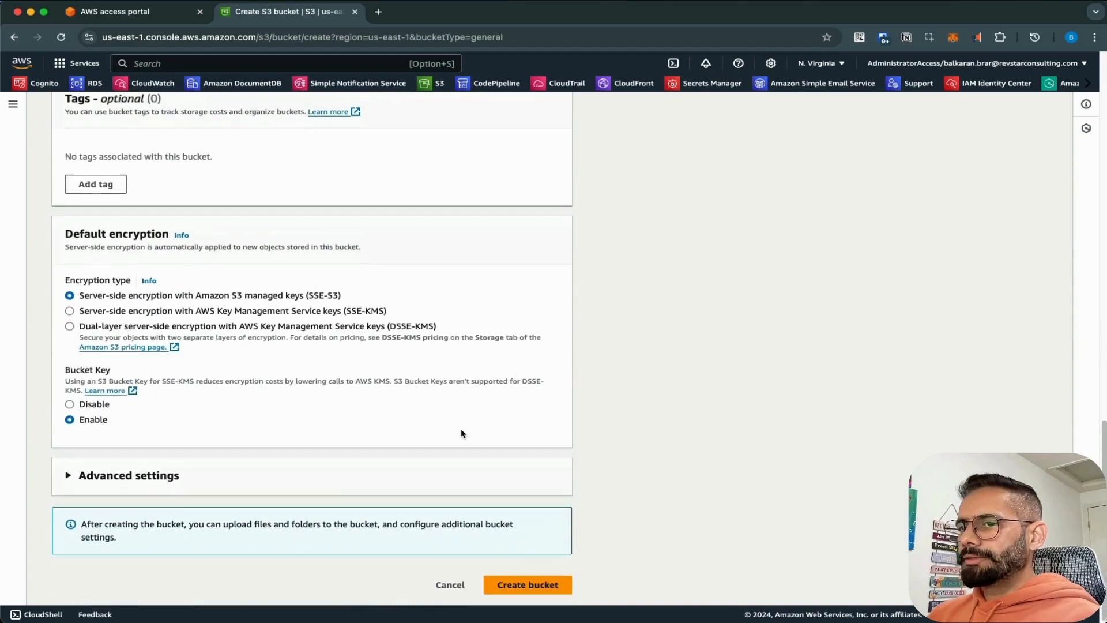
pyautogui.click(511, 592)
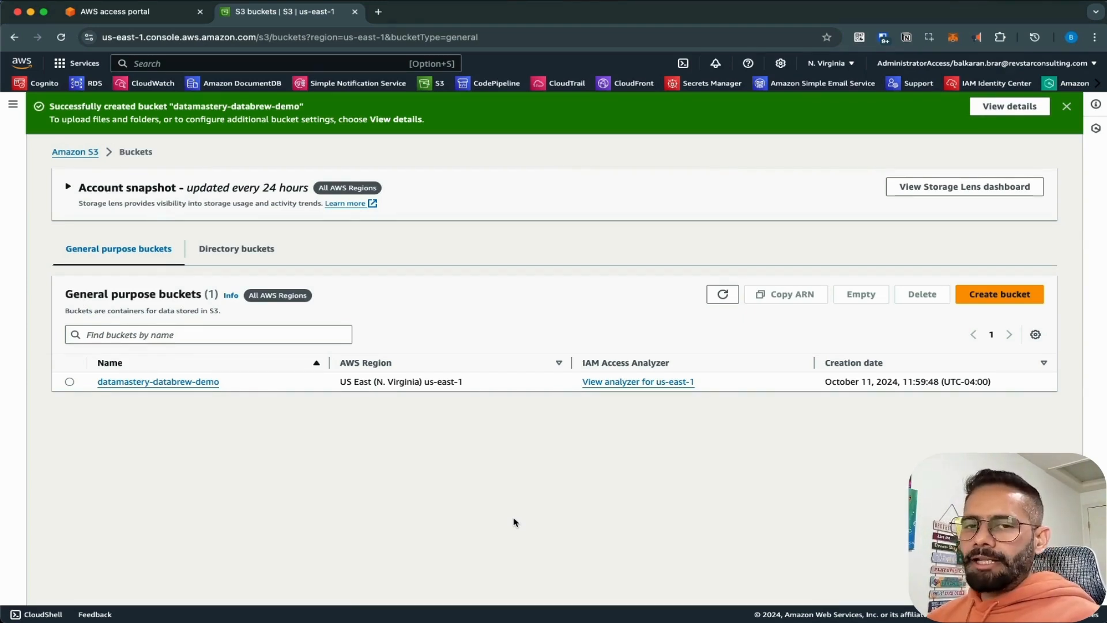
# Switch to the customer_orders spreadsheet and examine its order rows, including the product entries.
pyautogui.moveTo(0, 219); pyautogui.dragTo(329, 106)
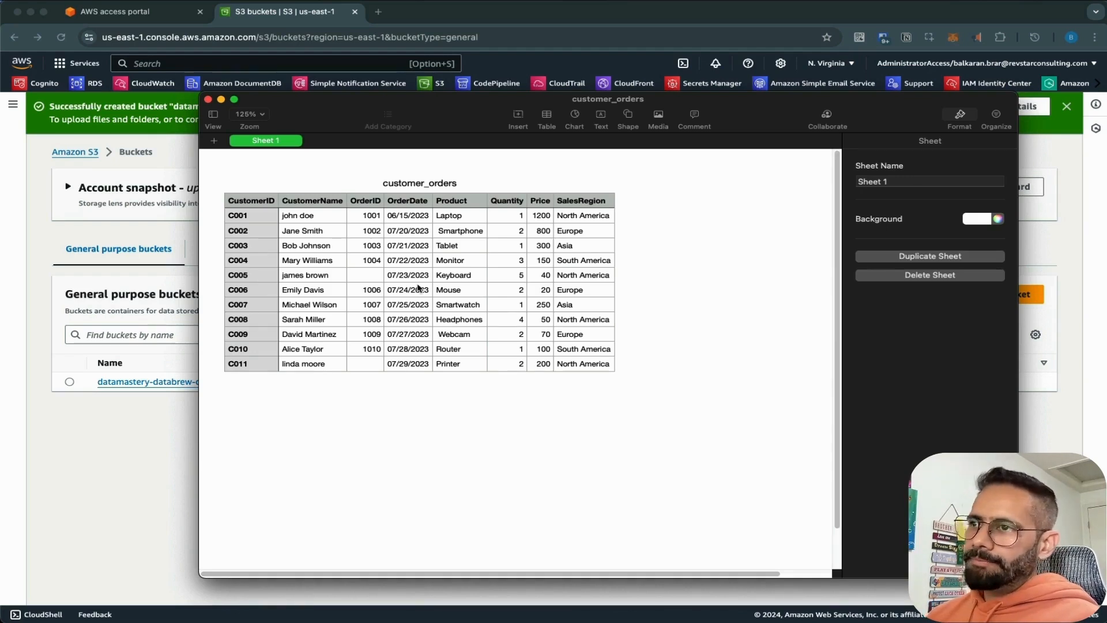
pyautogui.click(464, 321)
pyautogui.click(448, 338)
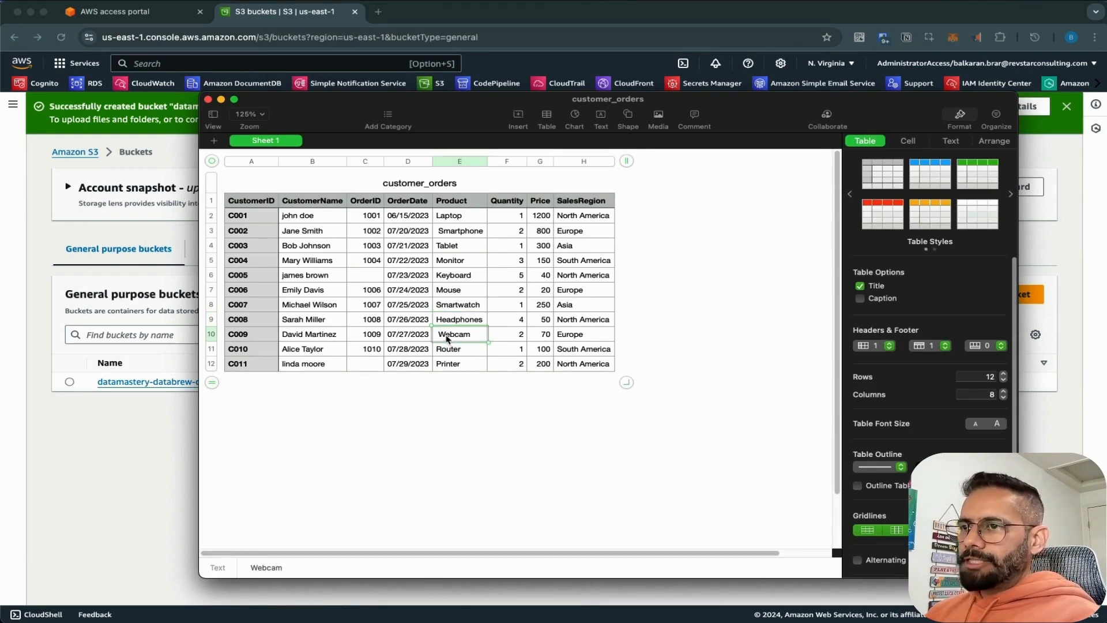
pyautogui.click(451, 411)
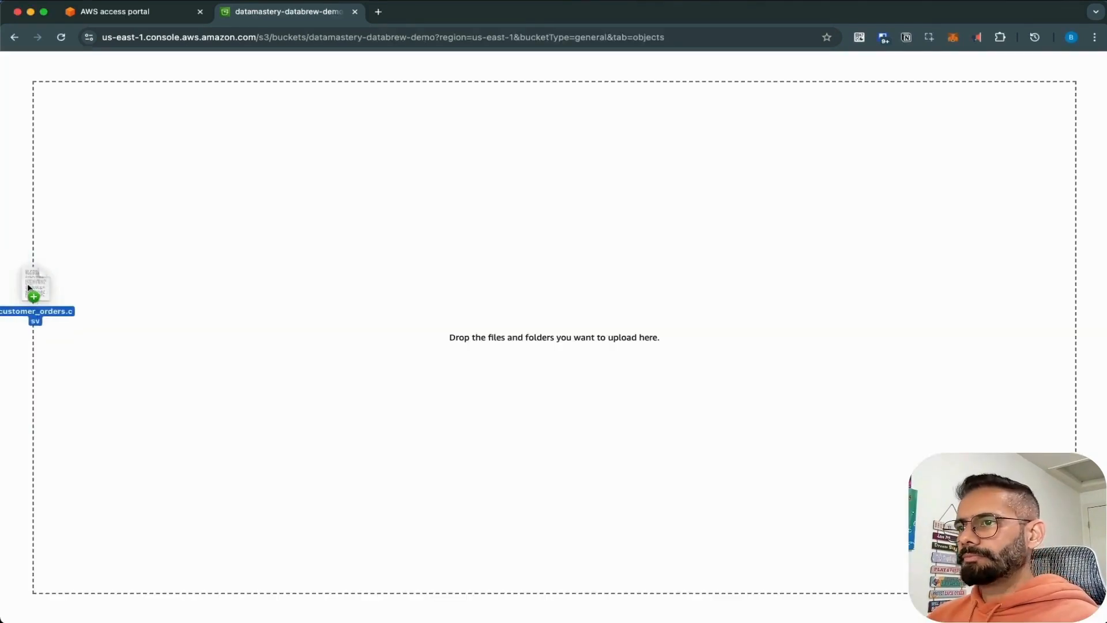
# Upload customer_orders.csv to the datamastery-databrew-demo bucket and close the upload status page.
pyautogui.moveTo(35, 306); pyautogui.dragTo(630, 372)
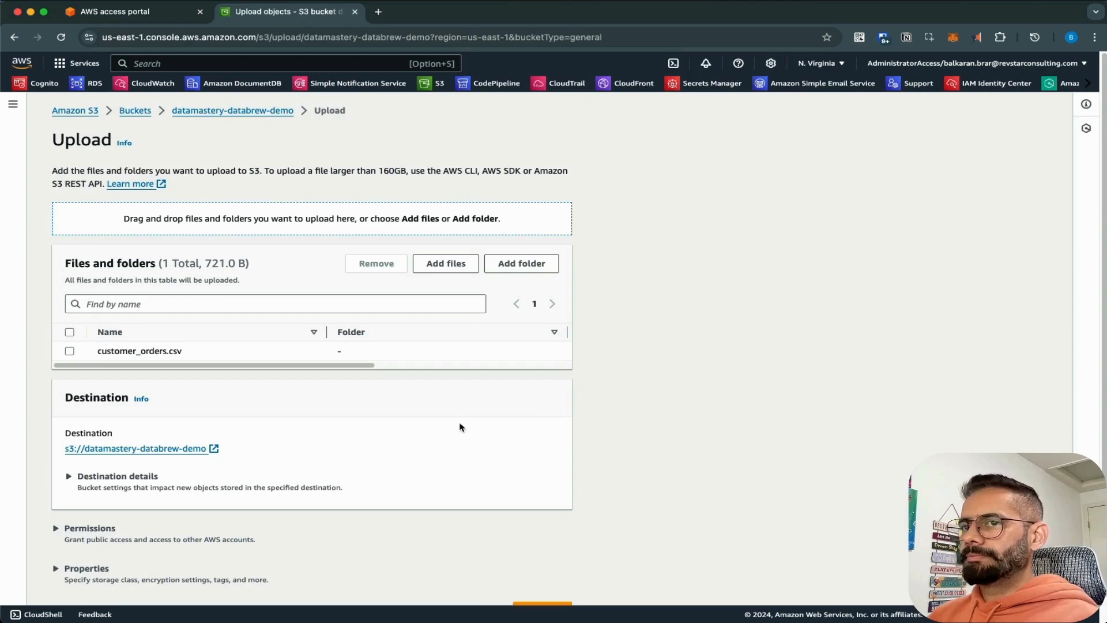
pyautogui.scroll(-1, 457, 428)
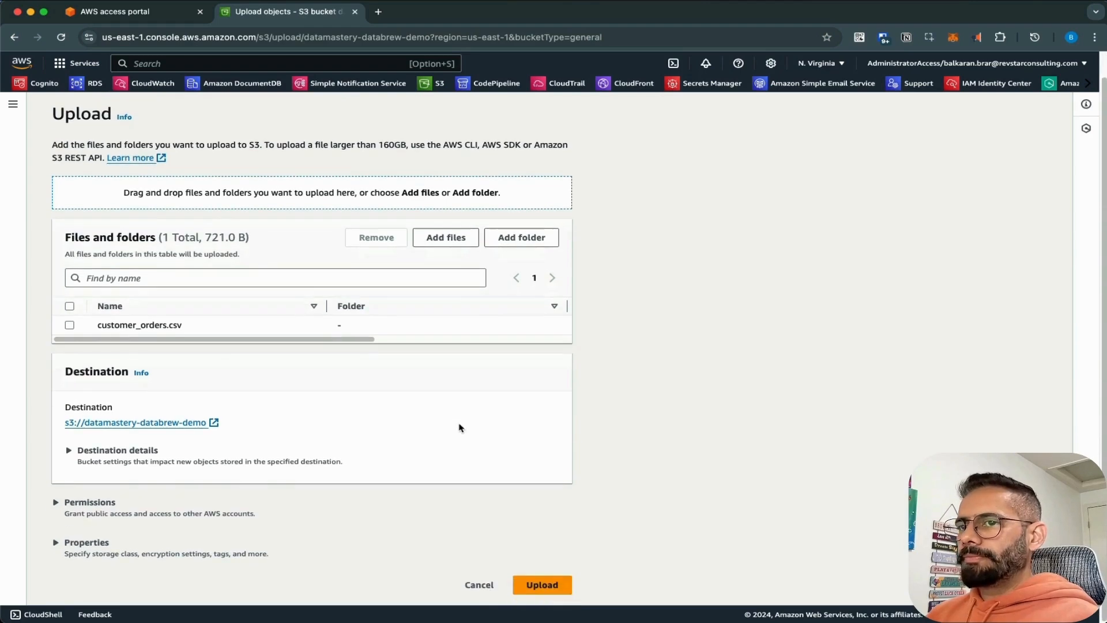
pyautogui.click(557, 588)
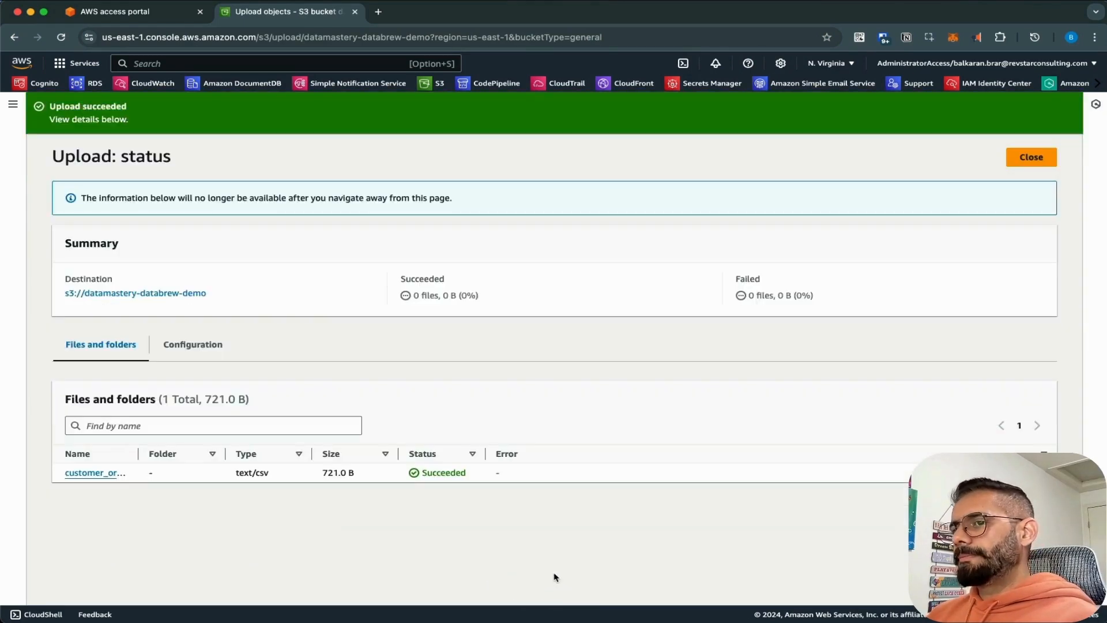
pyautogui.click(1032, 156)
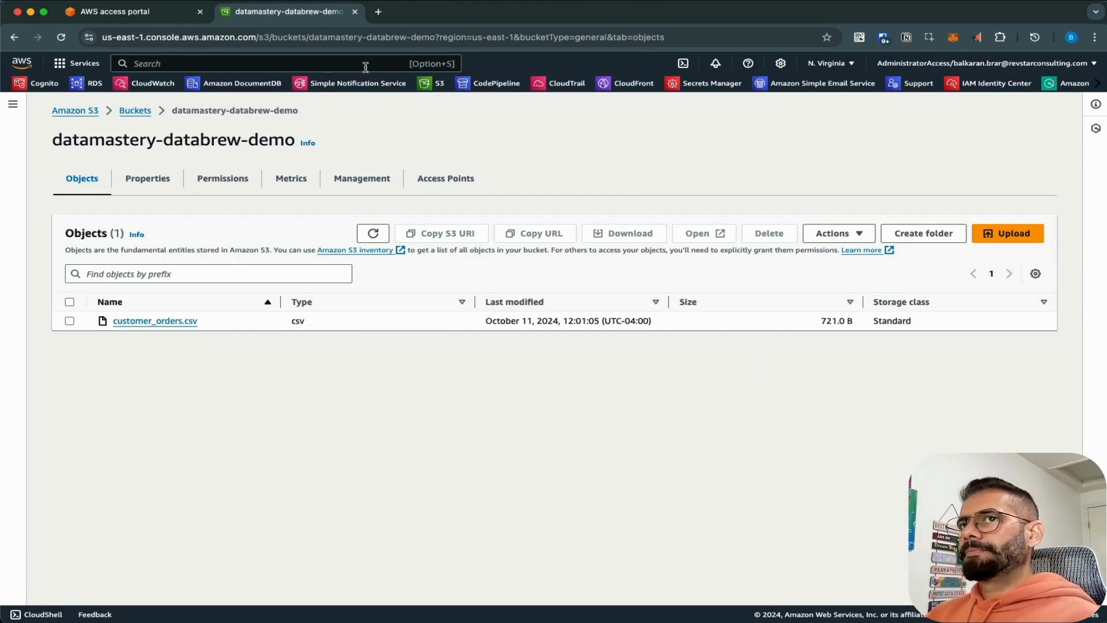
# Go to the AWS Glue DataBrew service and start a new project named databrew-demo.
pyautogui.click(241, 66)
pyautogui.write('databrew')
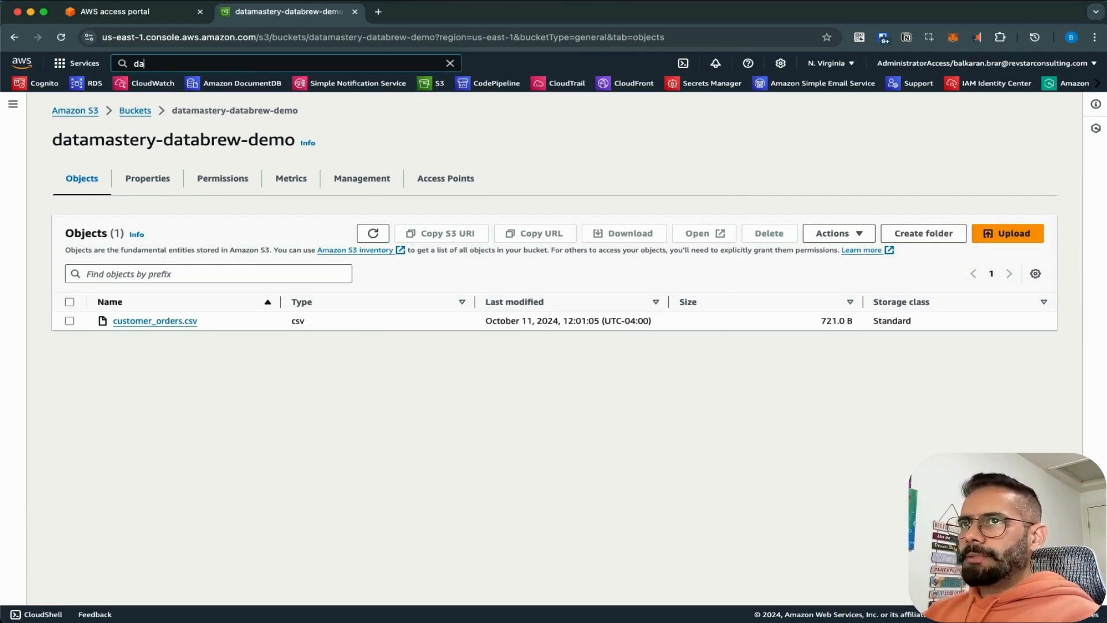
pyautogui.press('Return')
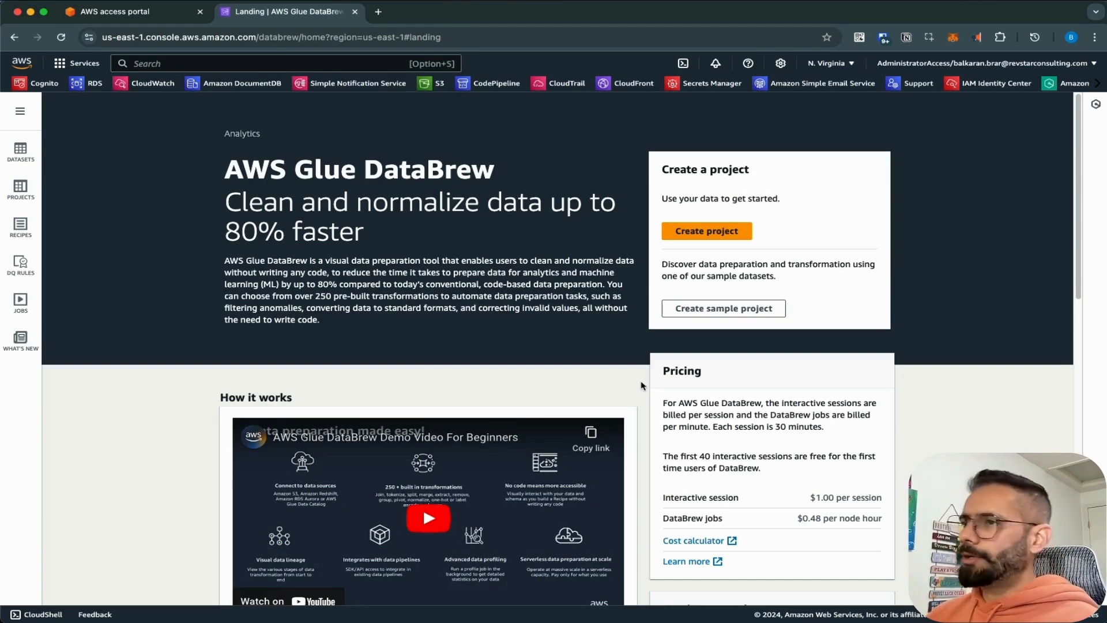
pyautogui.click(743, 231)
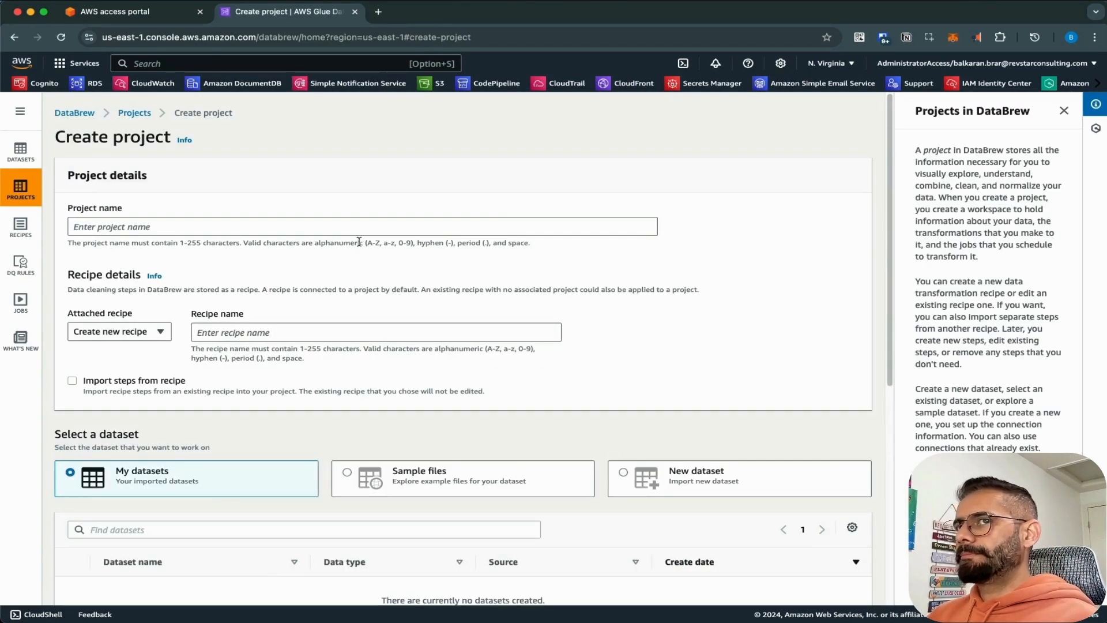
pyautogui.click(343, 227)
pyautogui.write('data')
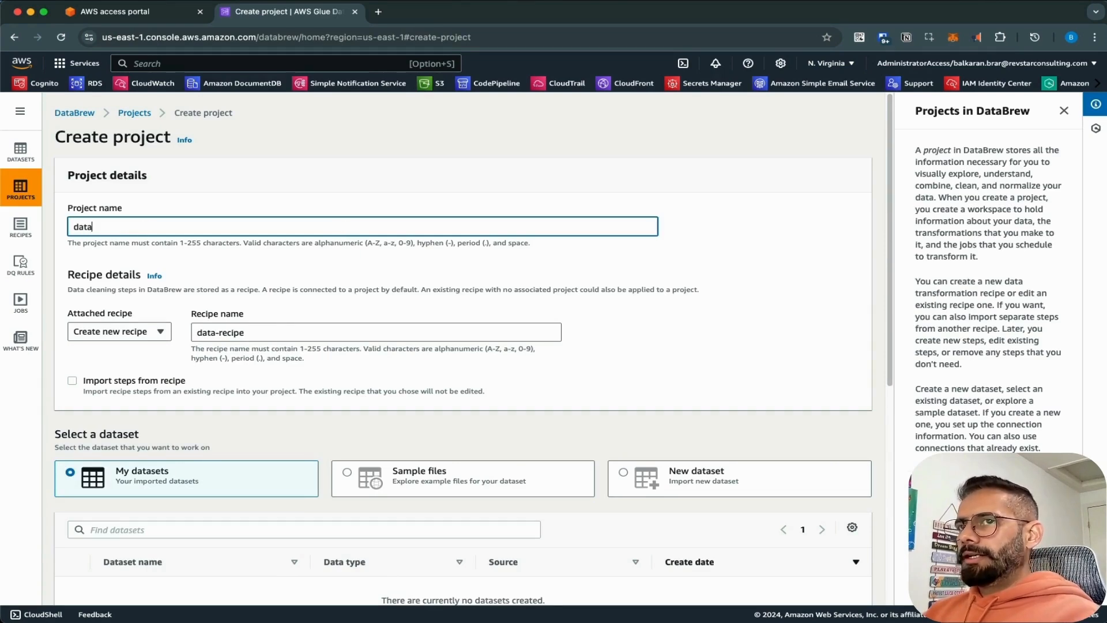
pyautogui.write('brew-demo')
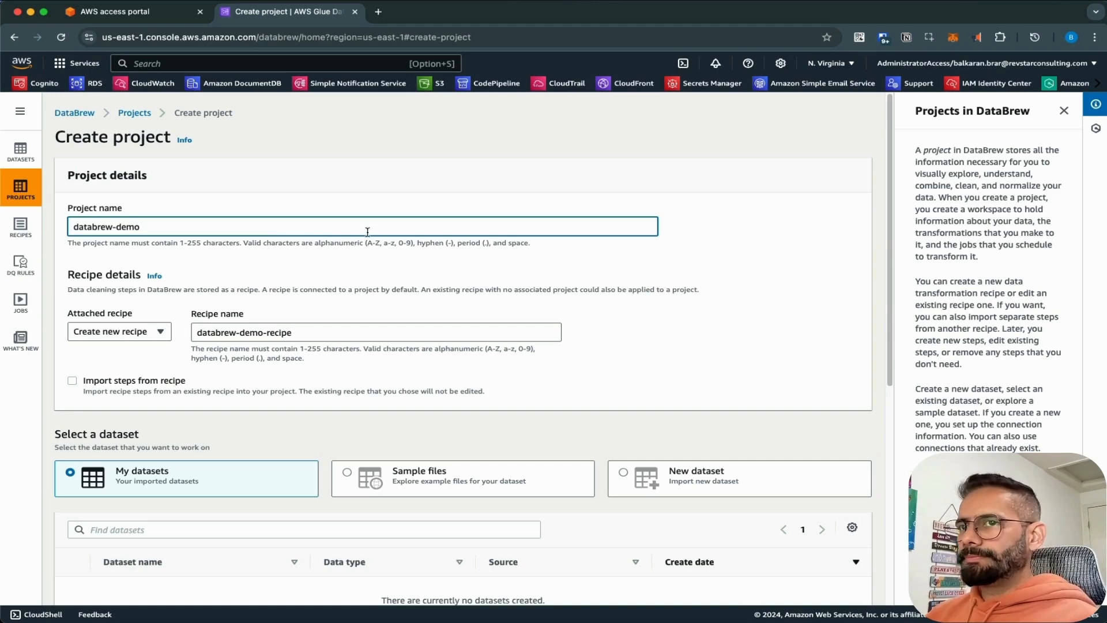
# Review the project's recipe name and the available options for the attached recipe.
pyautogui.scroll(-3, 366, 263)
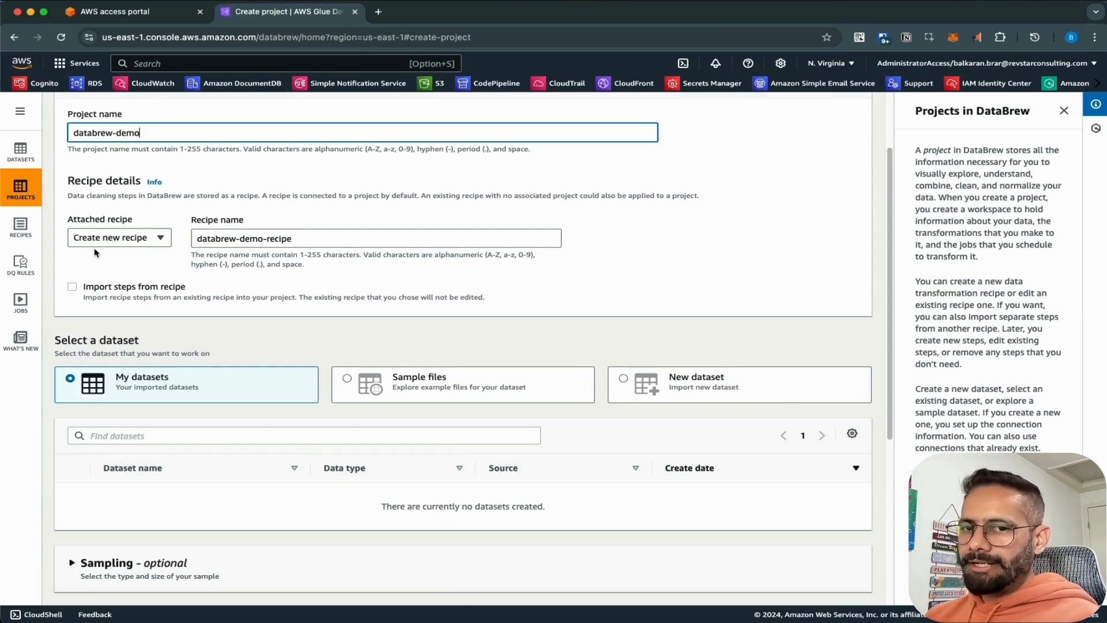
pyautogui.click(321, 266)
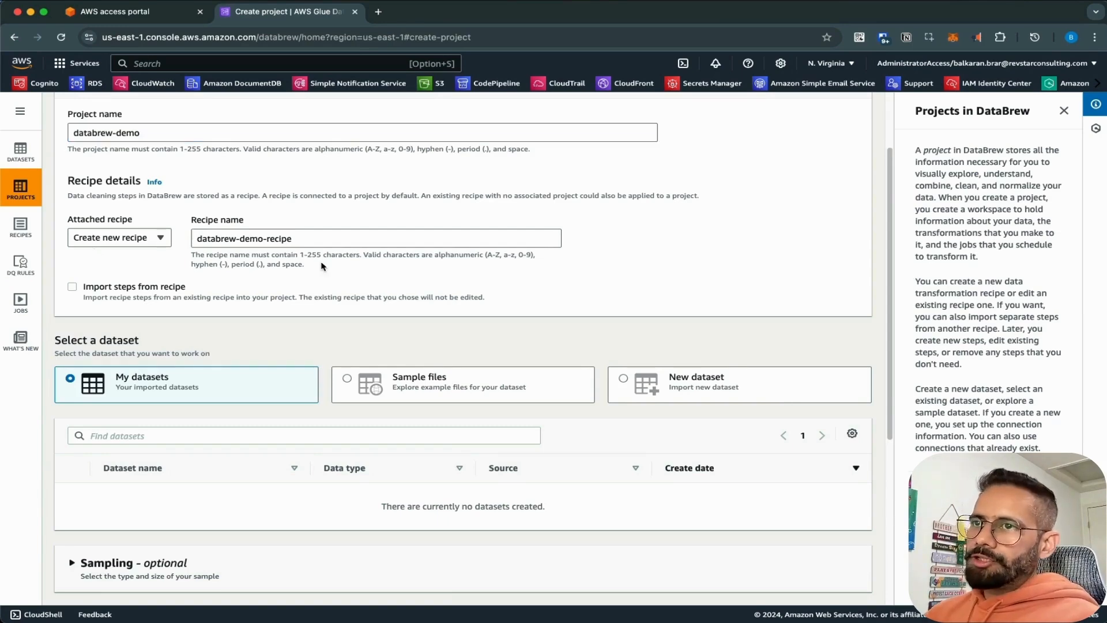
pyautogui.moveTo(313, 238); pyautogui.dragTo(246, 239)
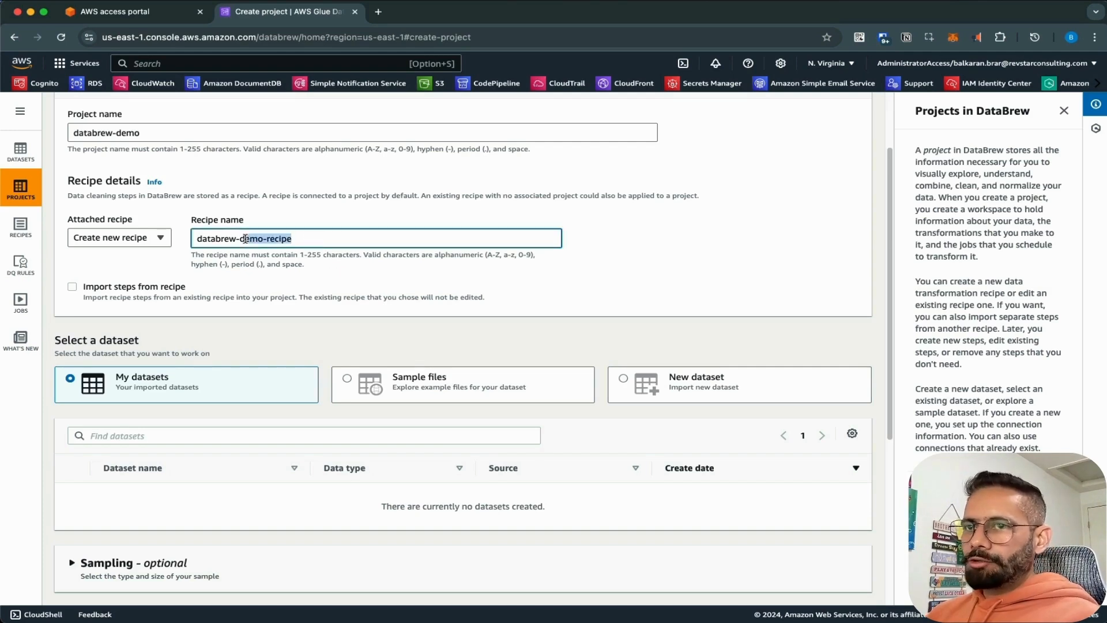
pyautogui.click(239, 282)
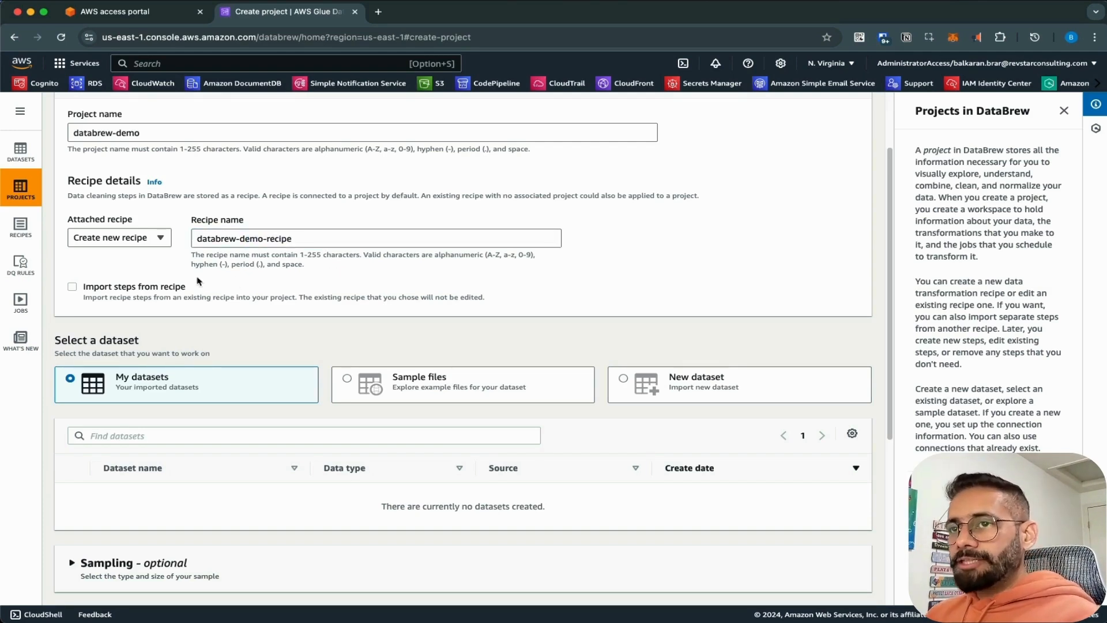
pyautogui.click(156, 242)
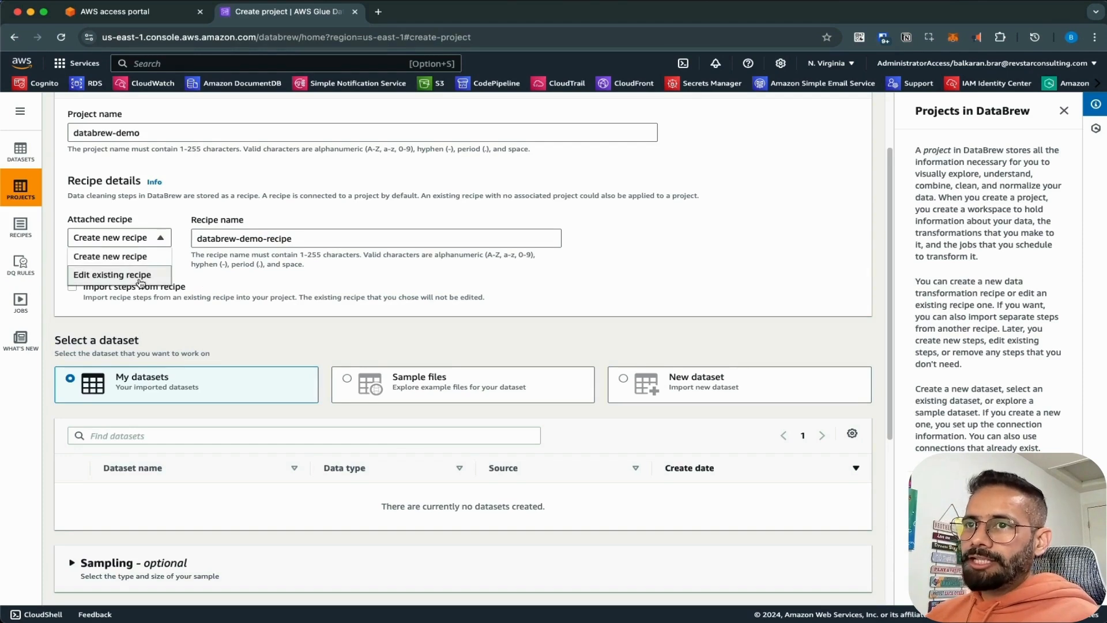
pyautogui.click(218, 282)
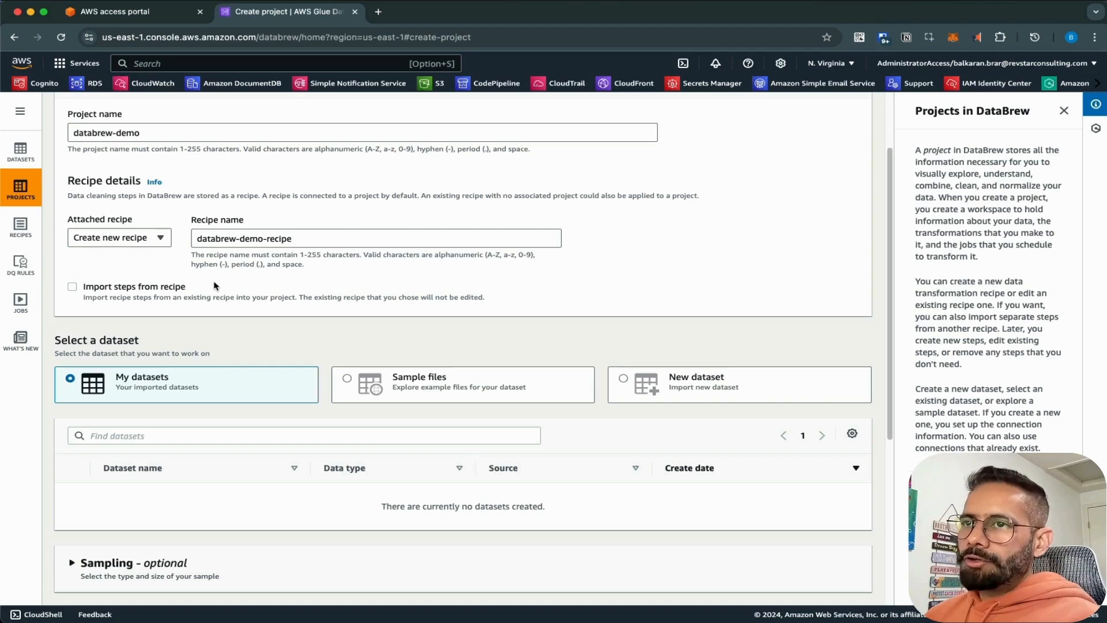
# Choose to import a new dataset for the project and name it customer-orders.
pyautogui.scroll(-3, 211, 291)
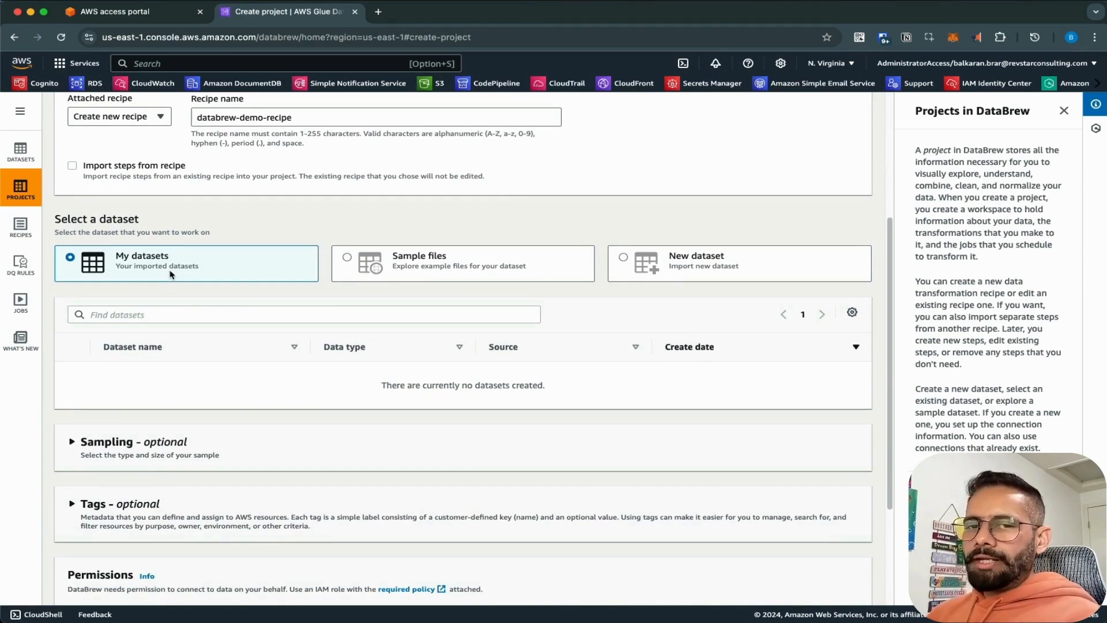
pyautogui.click(624, 259)
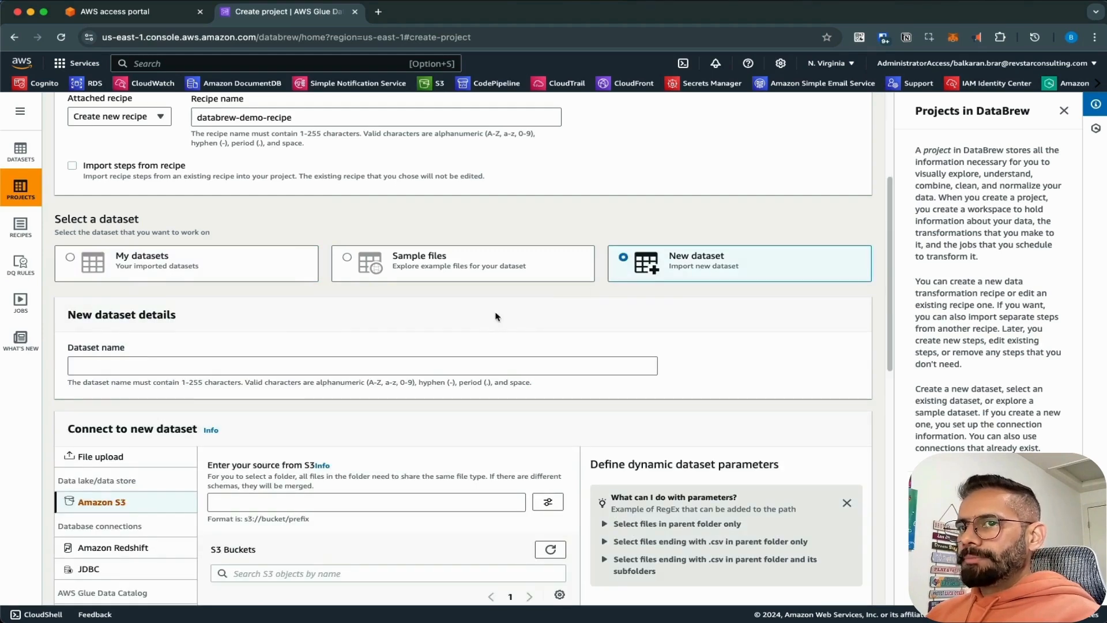
pyautogui.scroll(-2, 494, 314)
pyautogui.write('c')
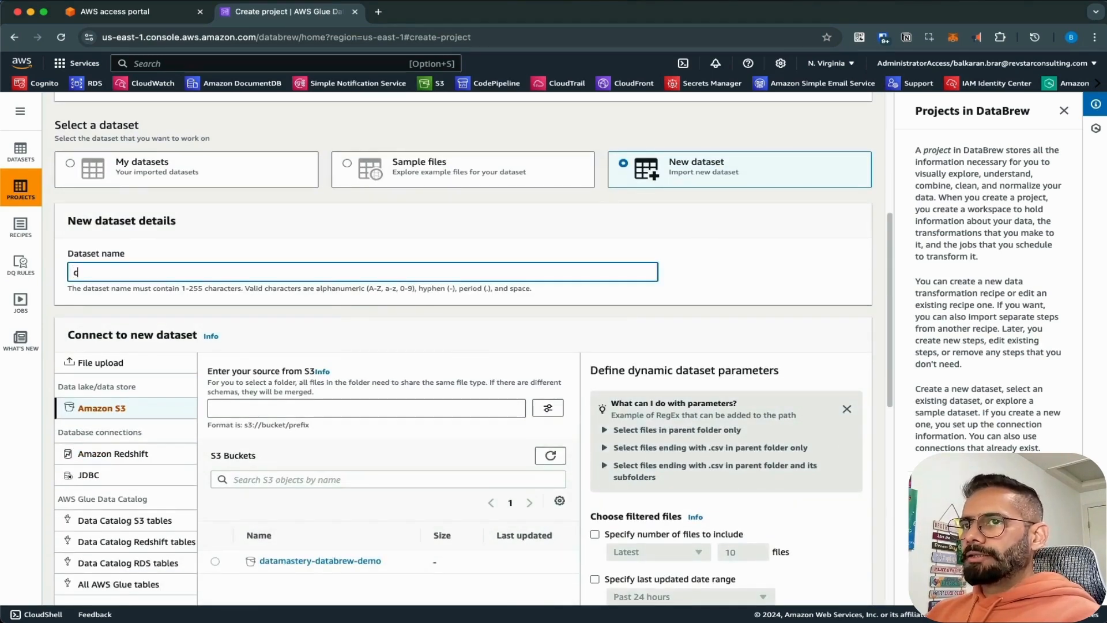
pyautogui.write('ustomer-orders')
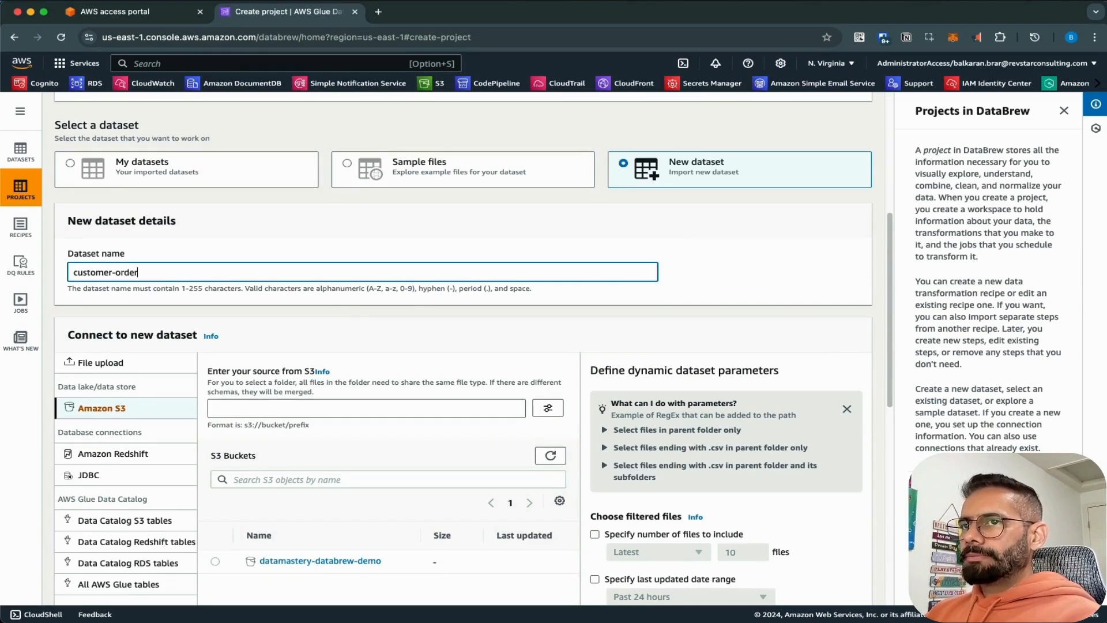
# Set the whole datamastery-databrew-demo bucket as the dataset's Amazon S3 source.
pyautogui.scroll(-2, 338, 323)
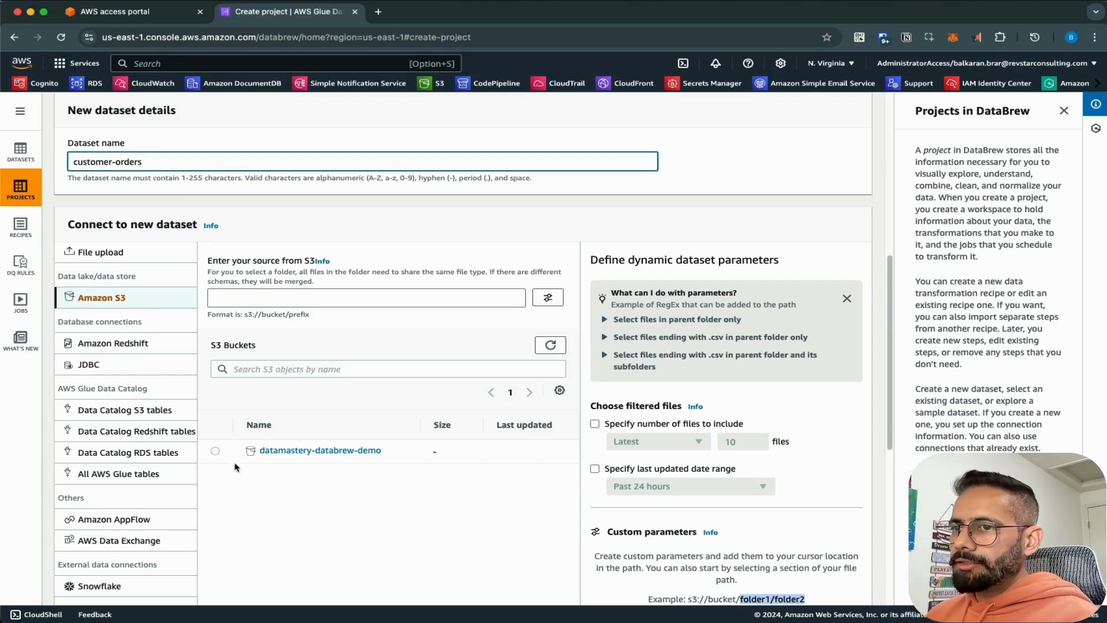
pyautogui.click(215, 451)
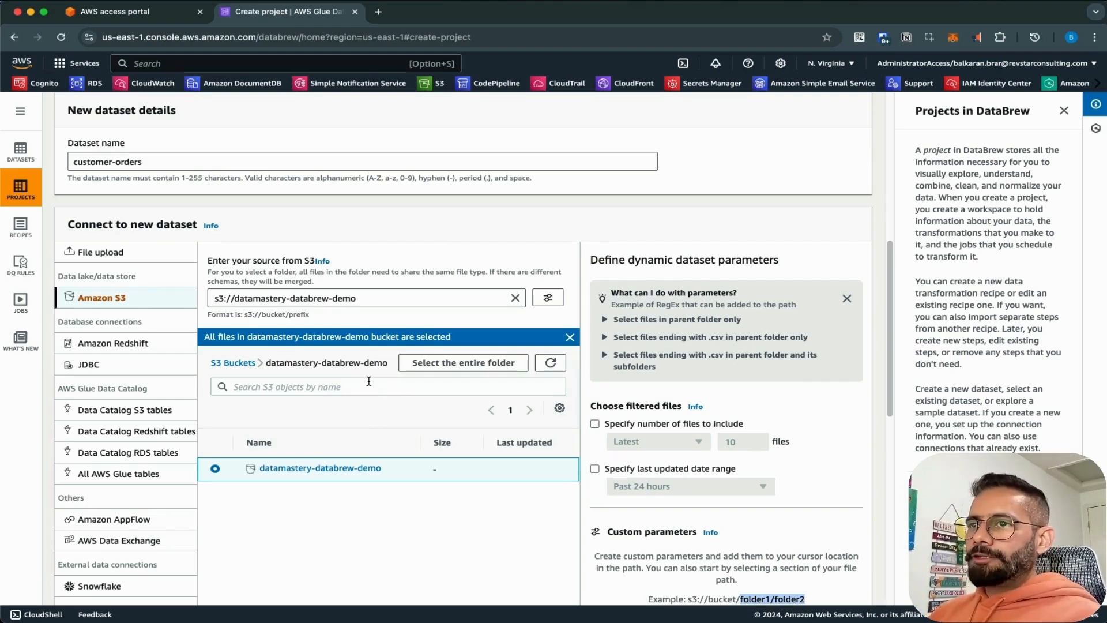
pyautogui.click(397, 298)
pyautogui.click(343, 421)
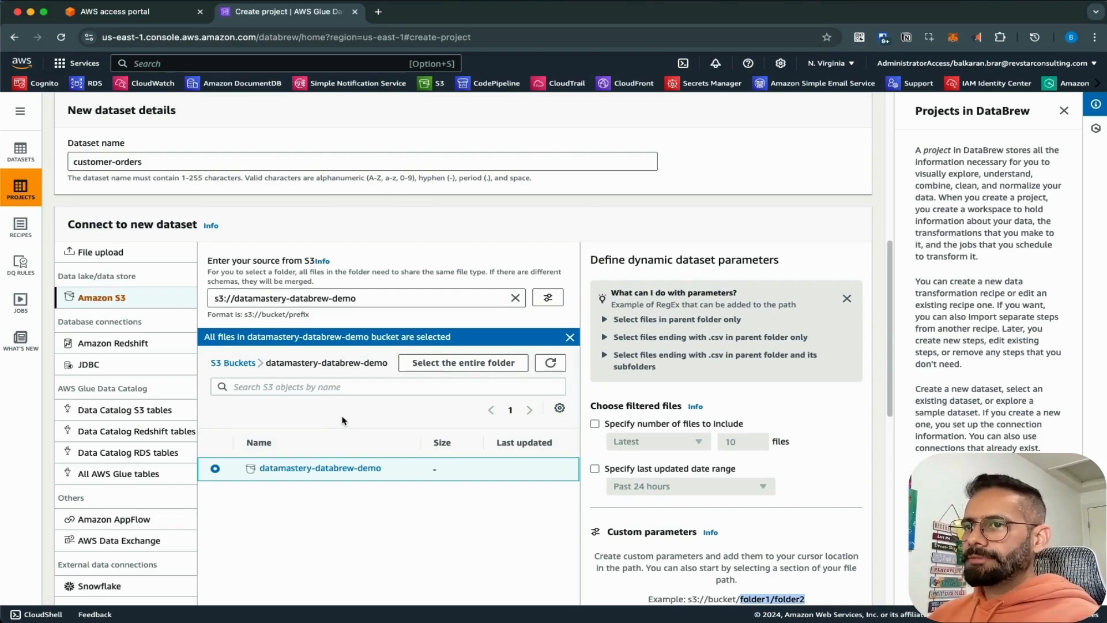
# Set the dataset's file type to CSV and review the delimiter and column header settings.
pyautogui.scroll(-5, 343, 421)
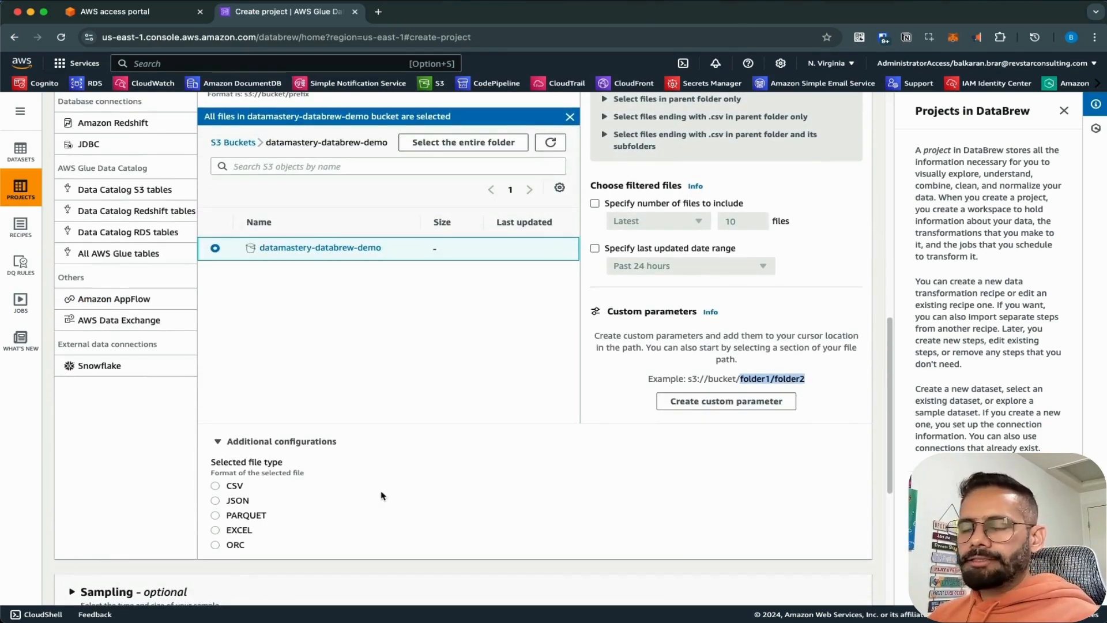
pyautogui.click(216, 486)
pyautogui.scroll(-1, 372, 479)
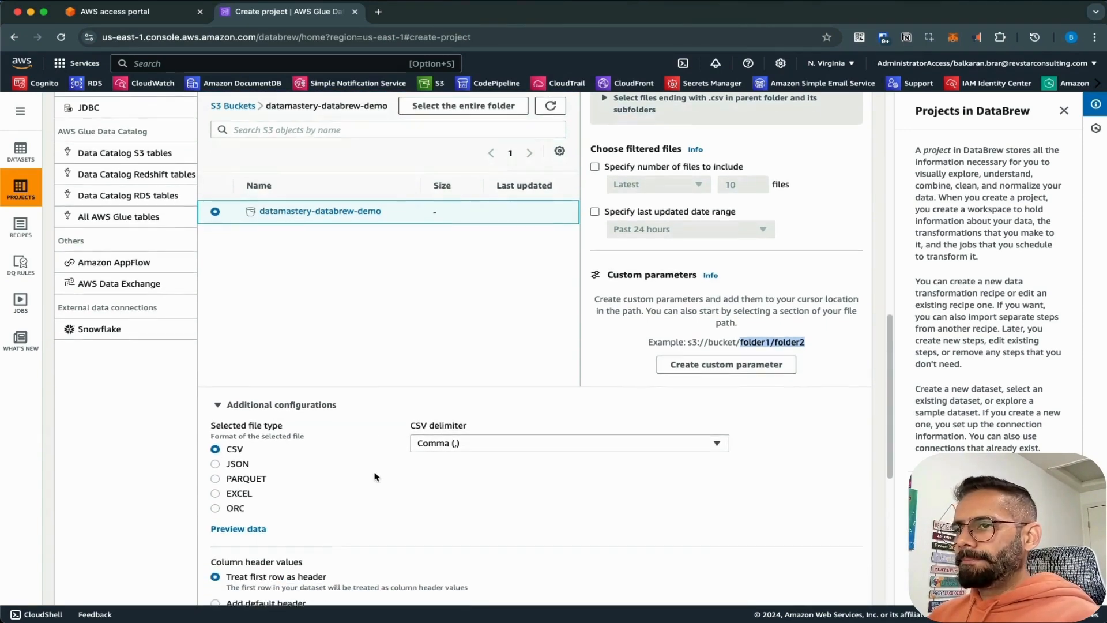
pyautogui.scroll(-2, 375, 477)
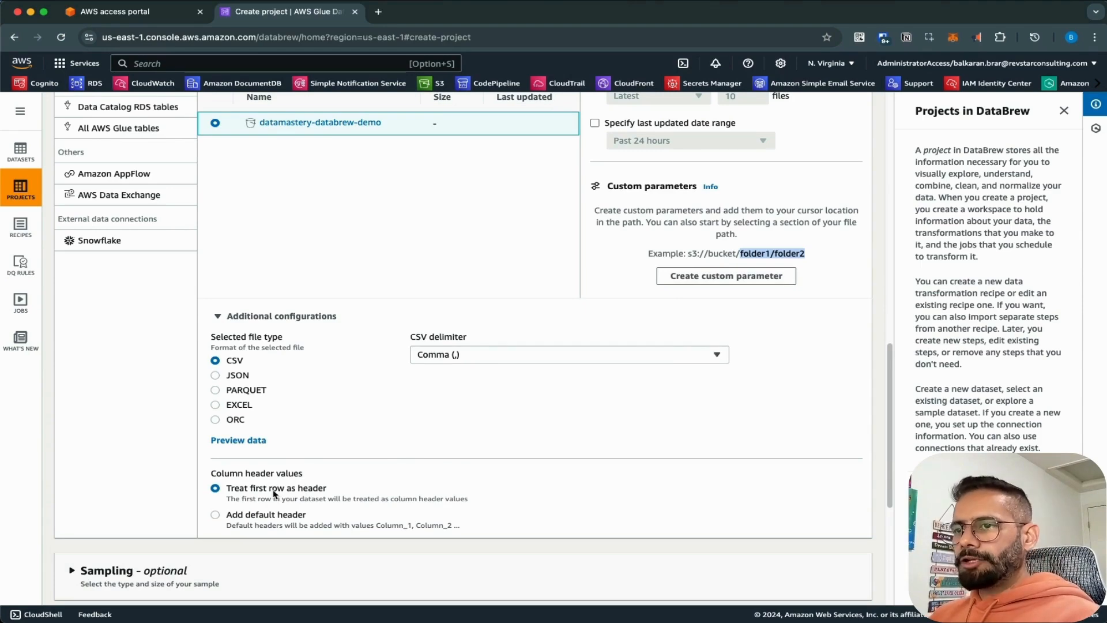
pyautogui.scroll(-1, 398, 462)
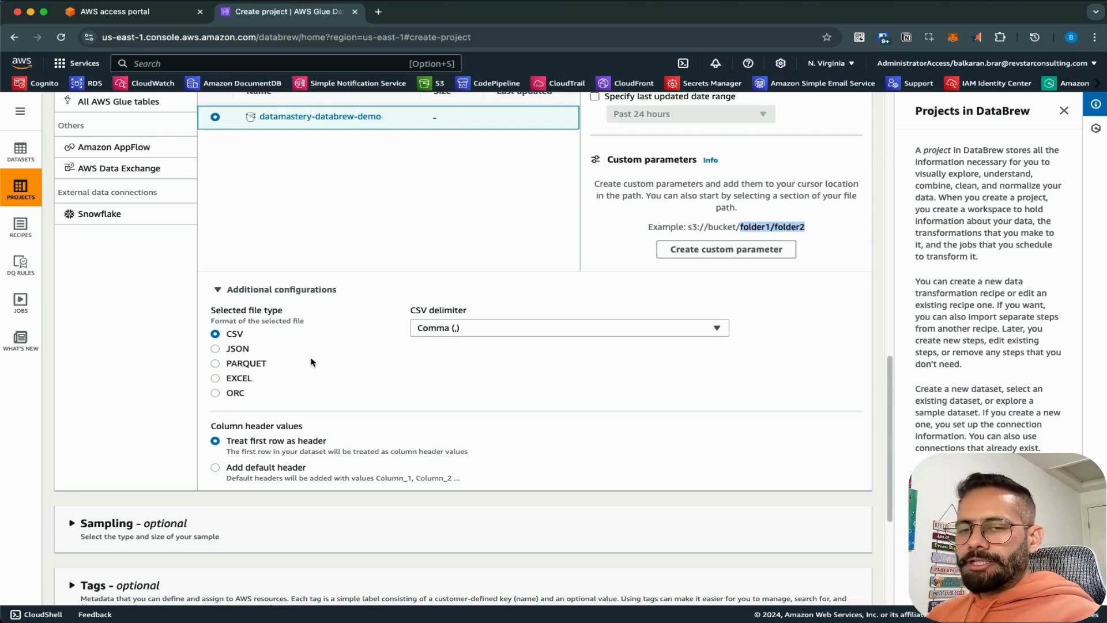
pyautogui.scroll(-5, 349, 363)
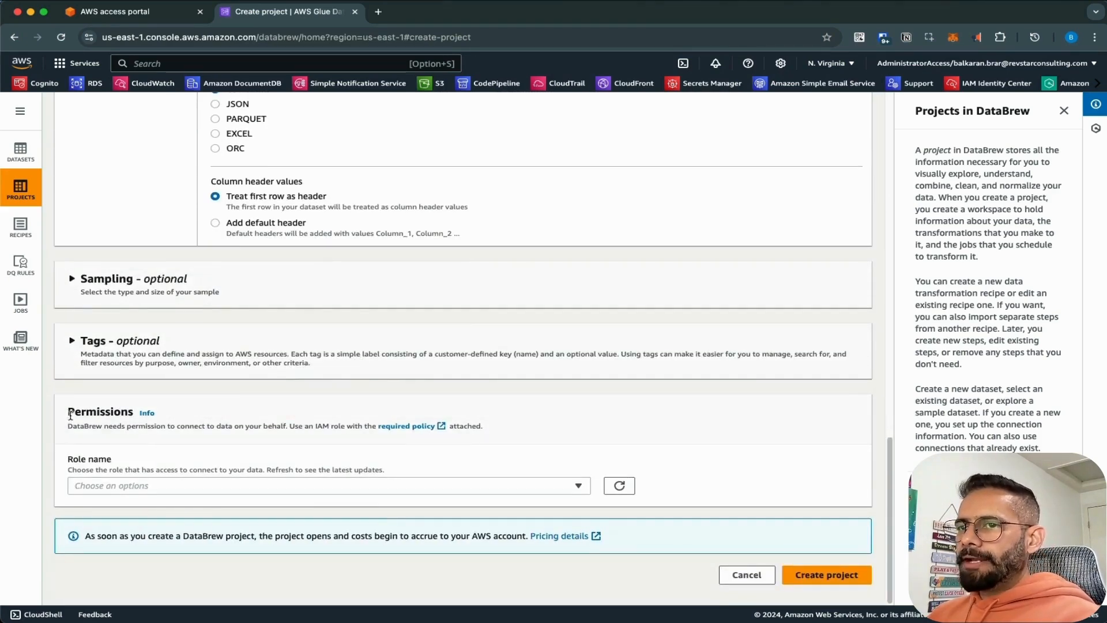
# Assign the project a new IAM role with the suffix databrew-demo and create the project.
pyautogui.moveTo(68, 412); pyautogui.dragTo(155, 413)
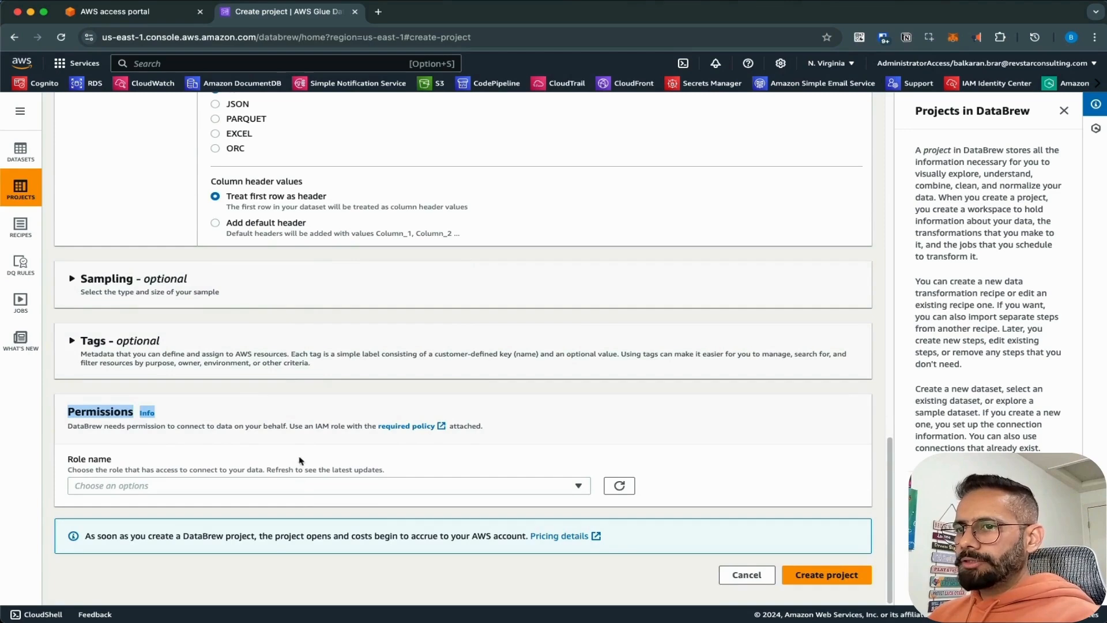
pyautogui.click(311, 494)
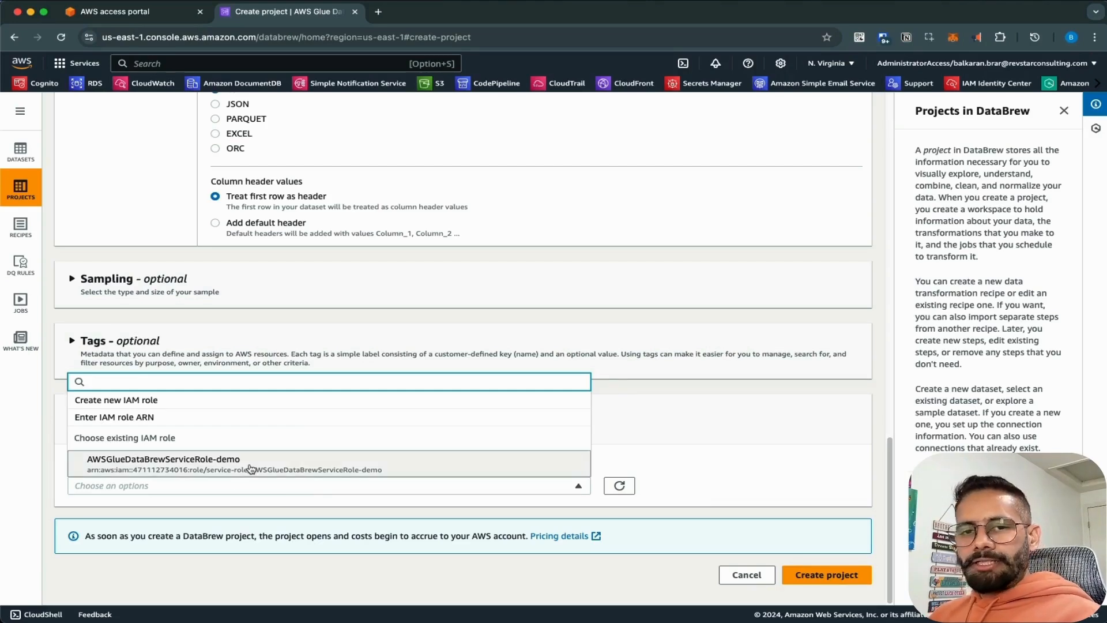
pyautogui.click(180, 402)
pyautogui.scroll(-3, 378, 458)
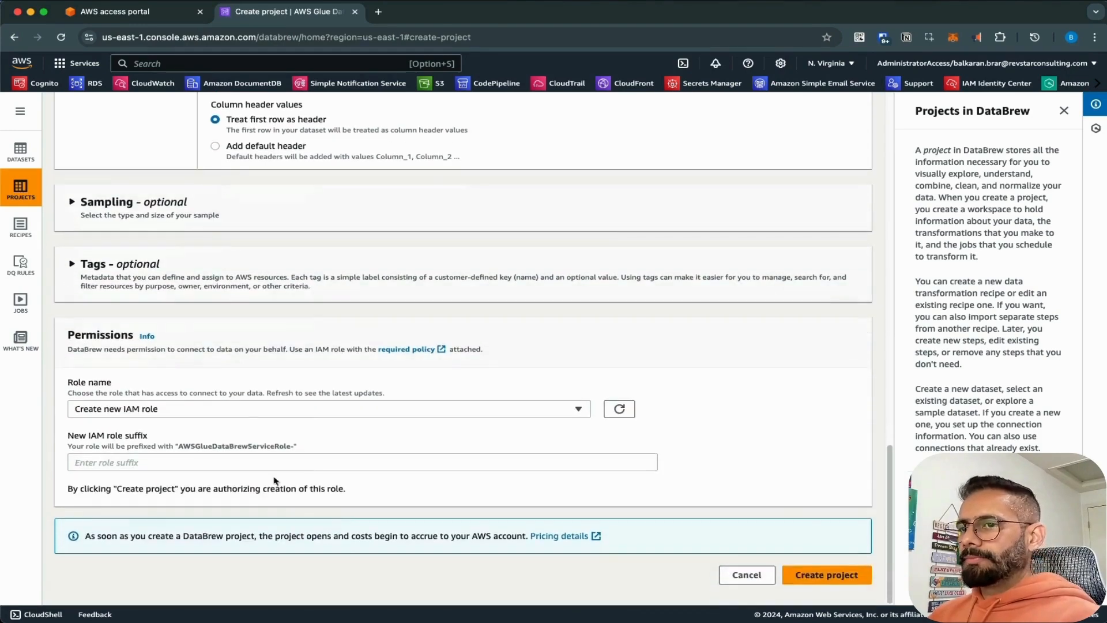
pyautogui.click(271, 468)
pyautogui.write('da')
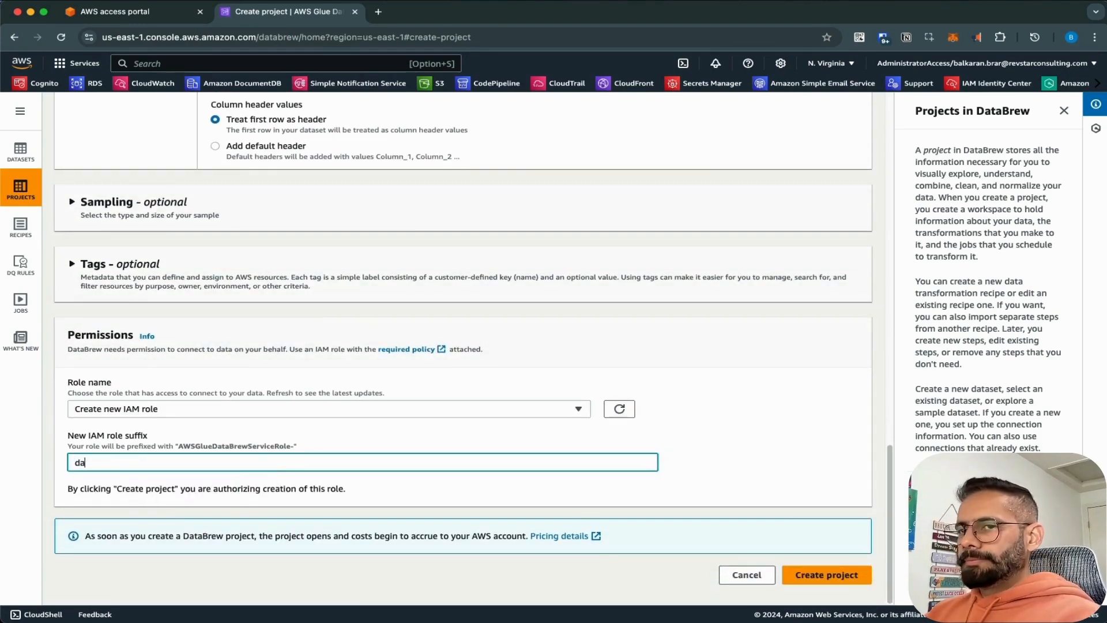
pyautogui.write('tabrew-demo')
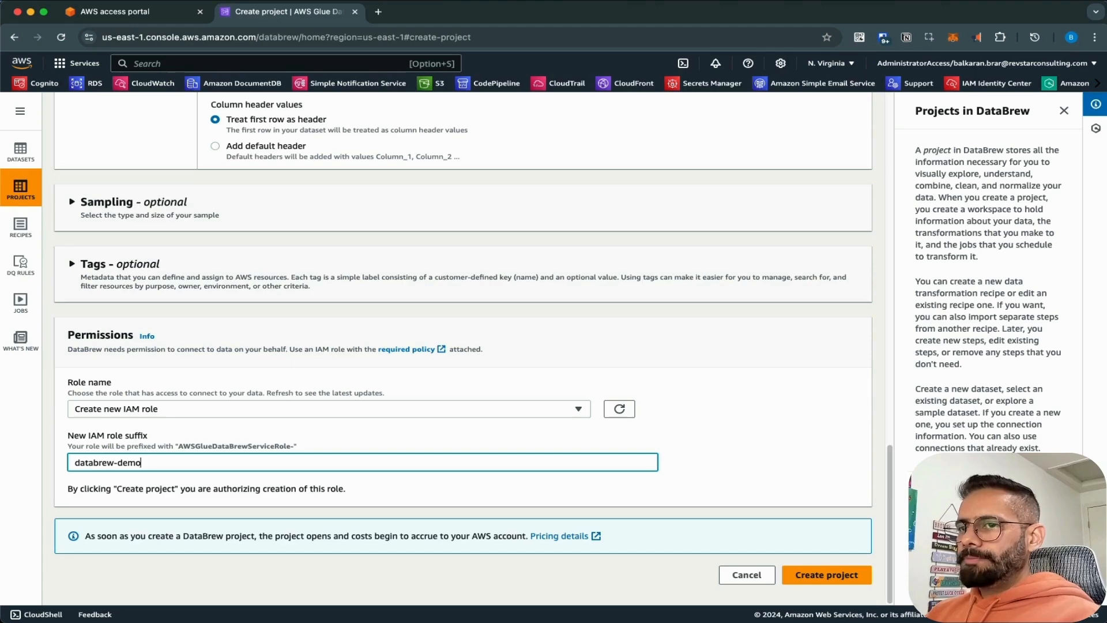
pyautogui.click(816, 580)
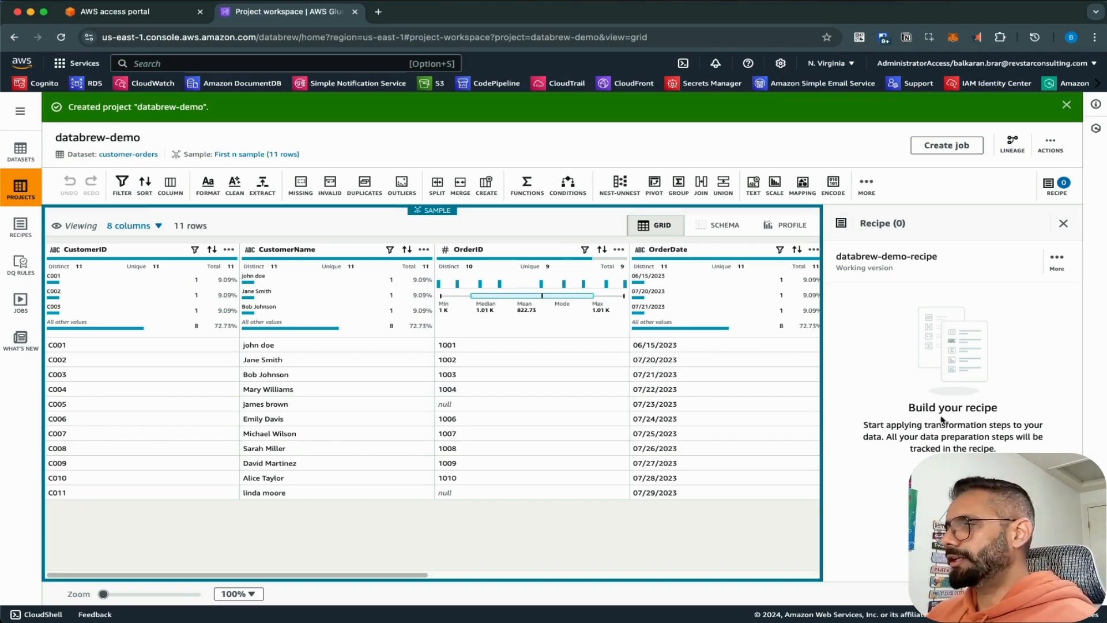
# Add a Remove missing values recipe step that deletes rows with missing values in the OrderID column across all rows.
pyautogui.moveTo(907, 407); pyautogui.dragTo(997, 408)
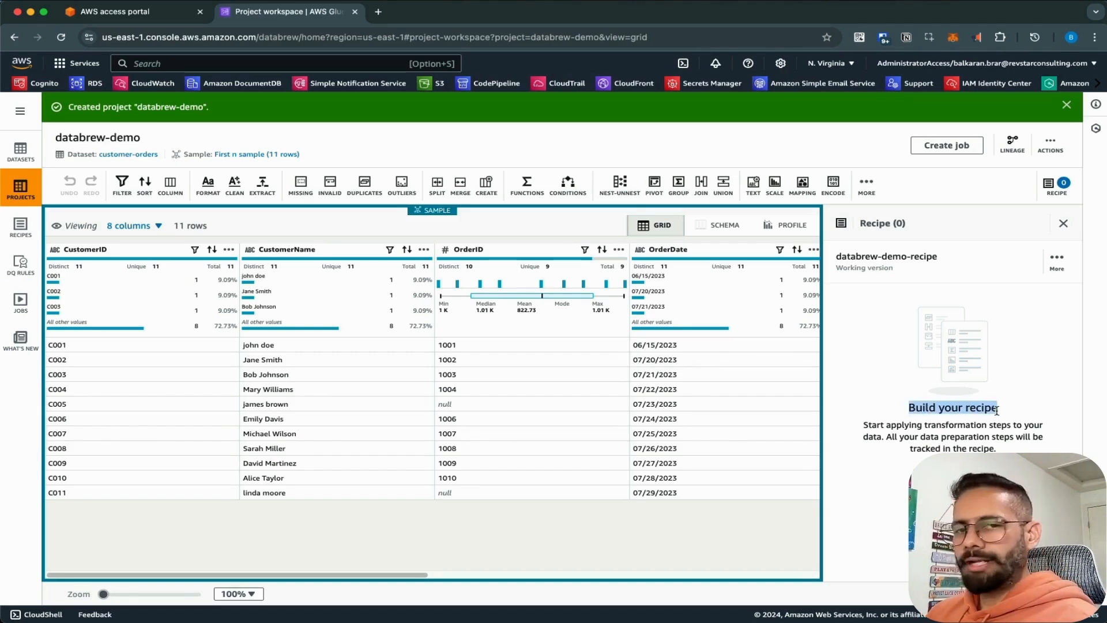
pyautogui.click(953, 490)
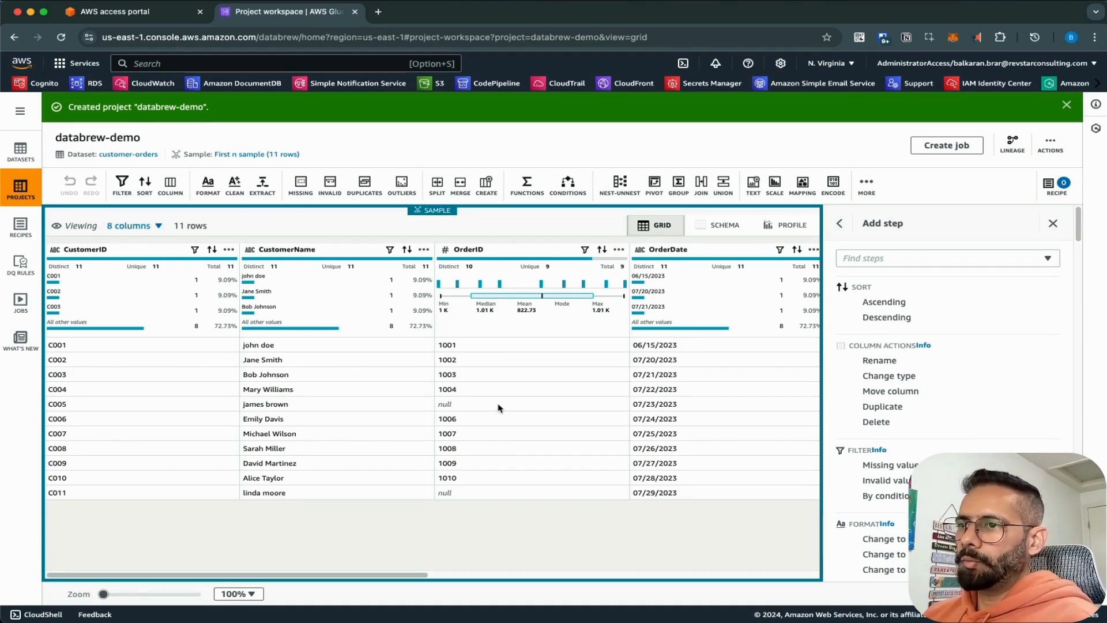
pyautogui.click(917, 260)
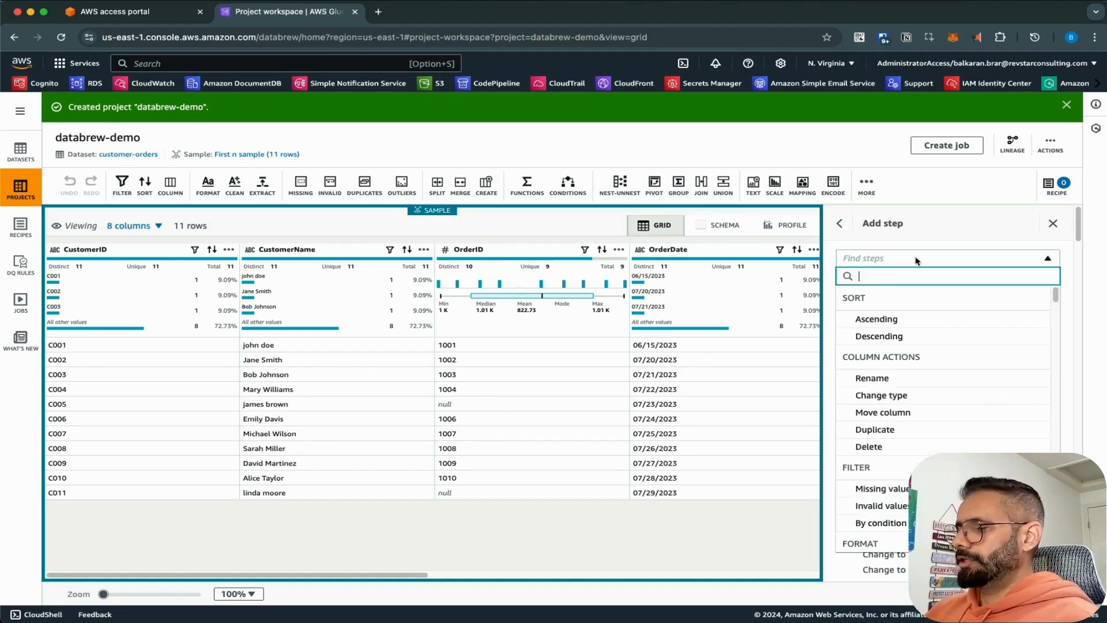
pyautogui.write('missing')
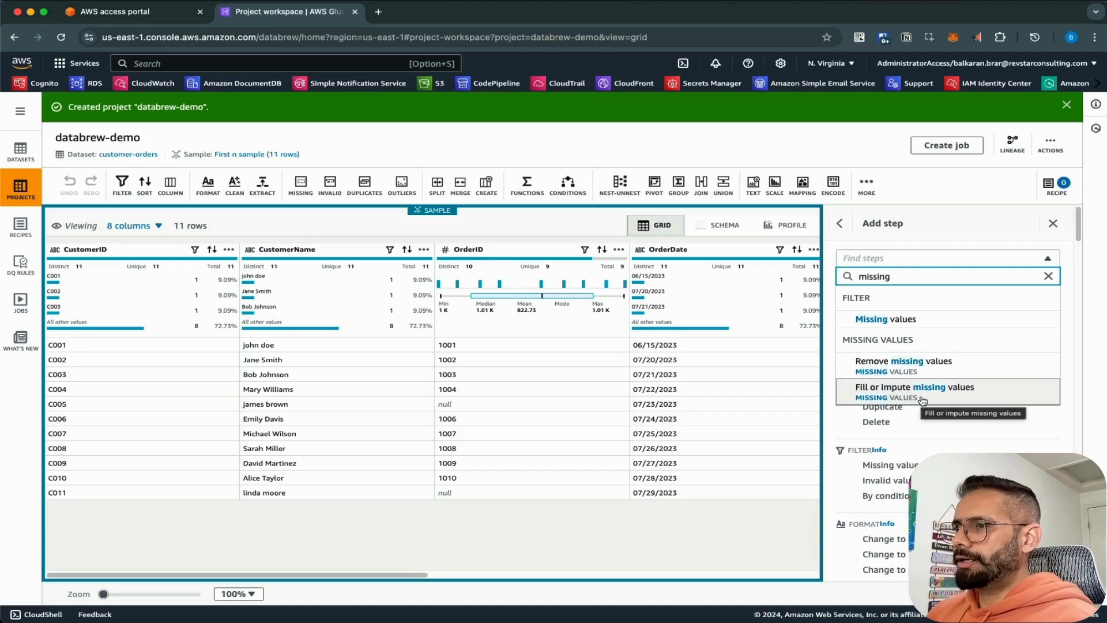
pyautogui.click(928, 370)
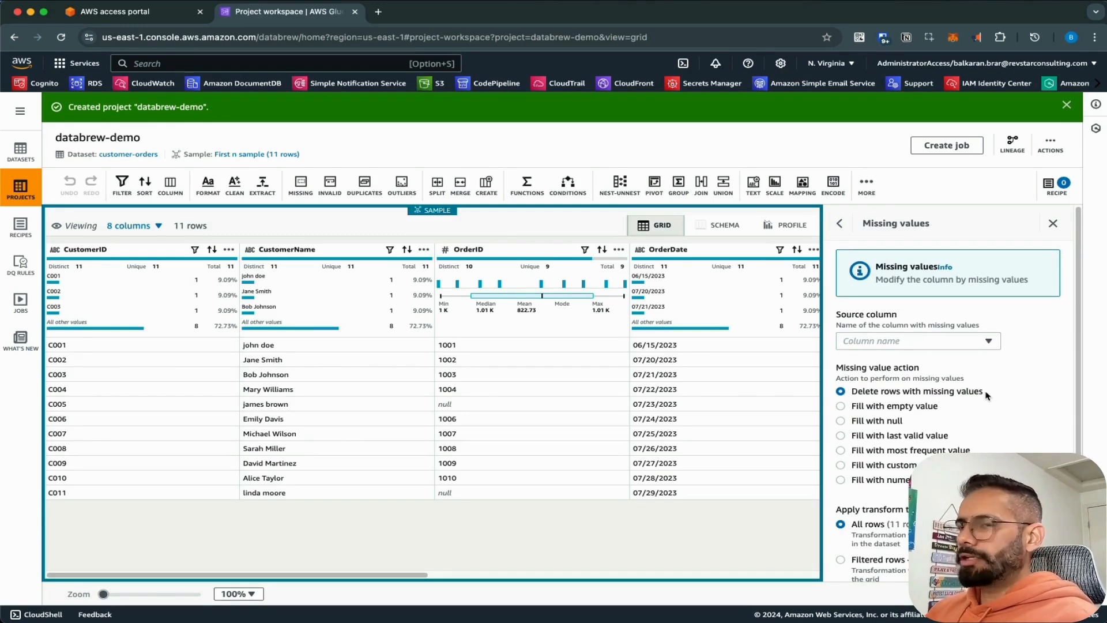
pyautogui.click(944, 344)
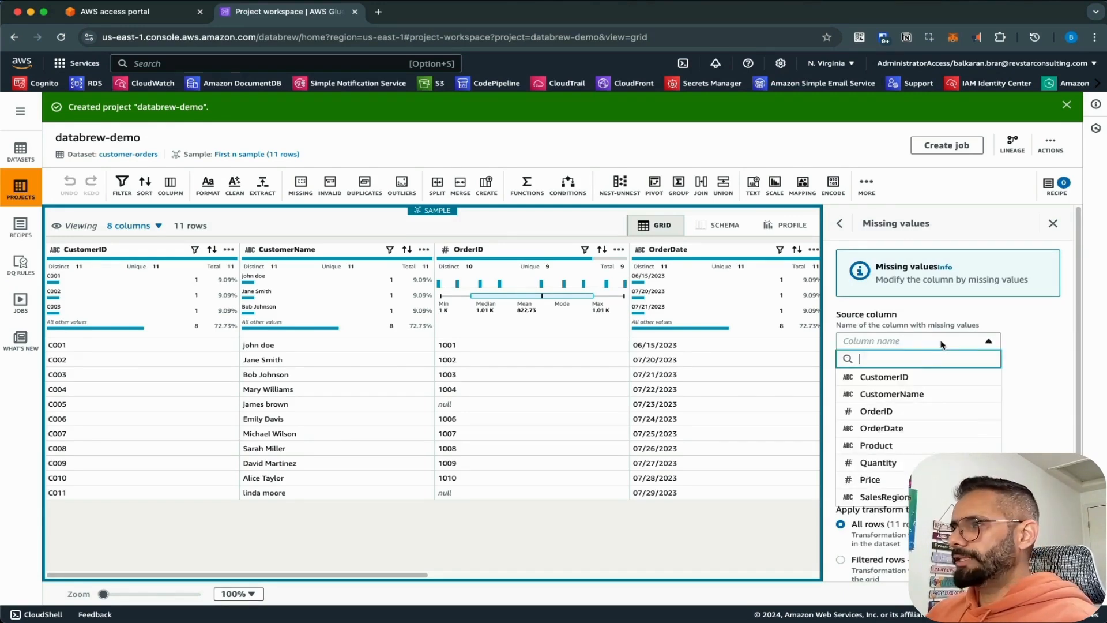
pyautogui.click(908, 411)
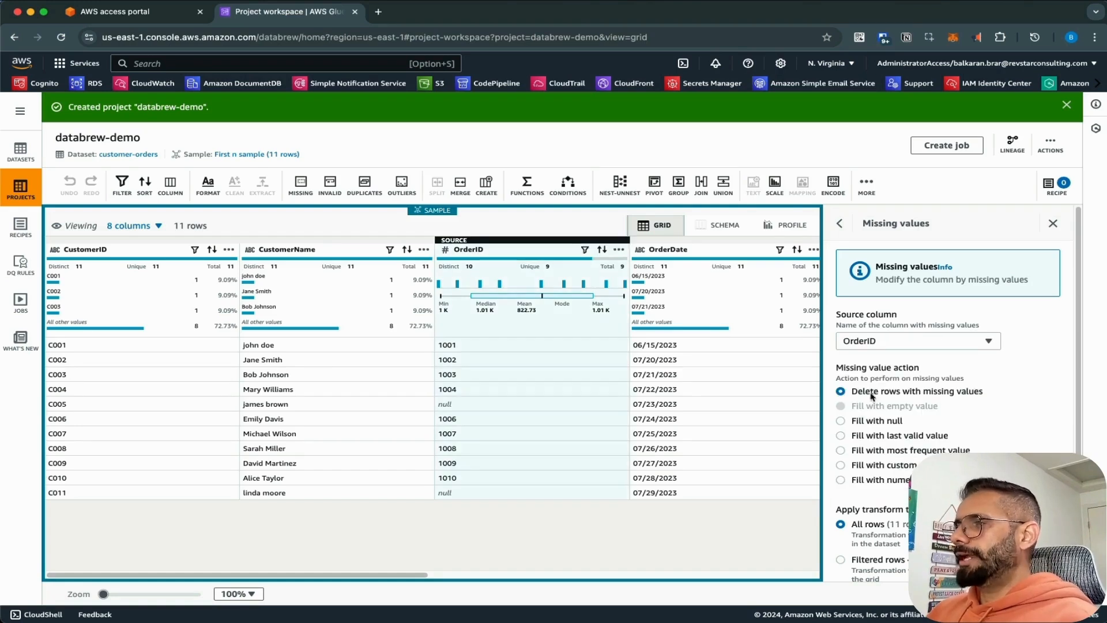
pyautogui.scroll(-2, 936, 398)
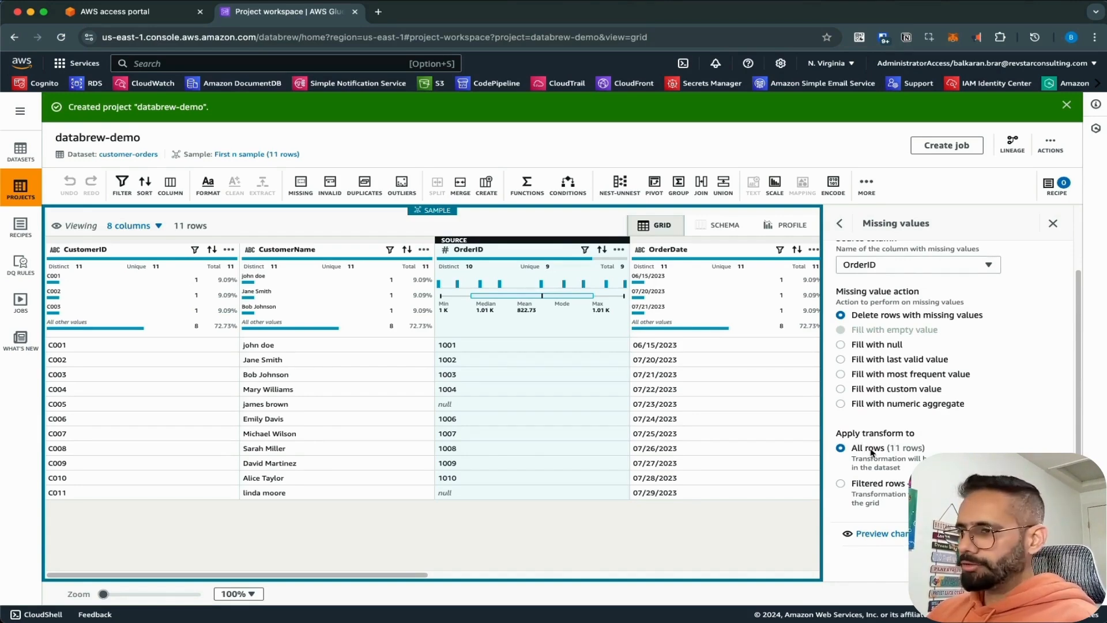
pyautogui.click(1040, 562)
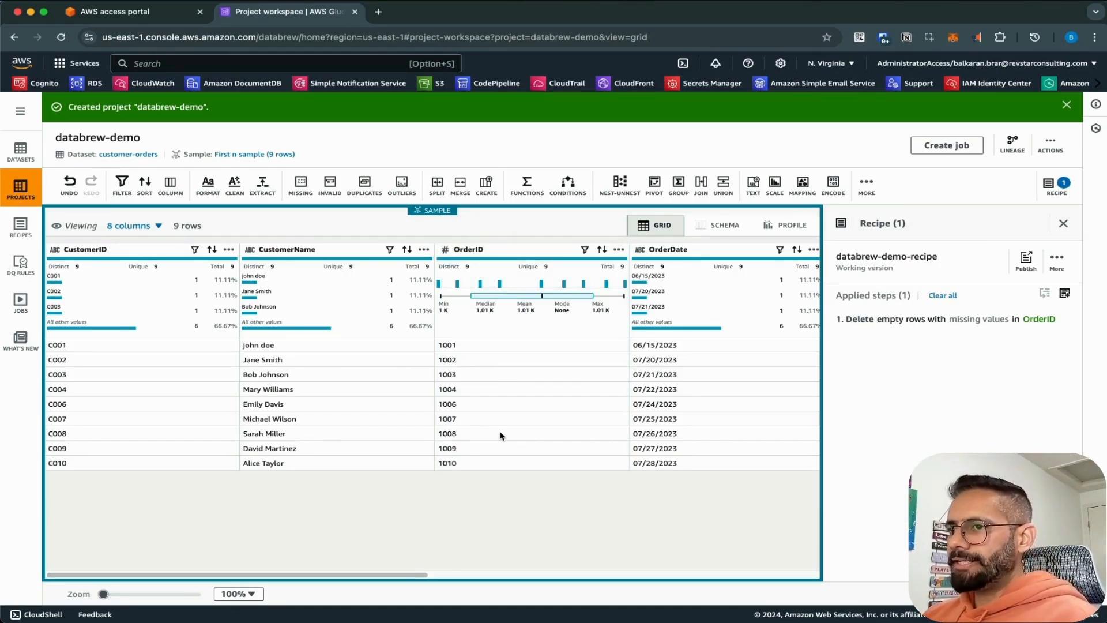
# Search the available recipe steps for date and start a new Date-time formats step.
pyautogui.click(1066, 296)
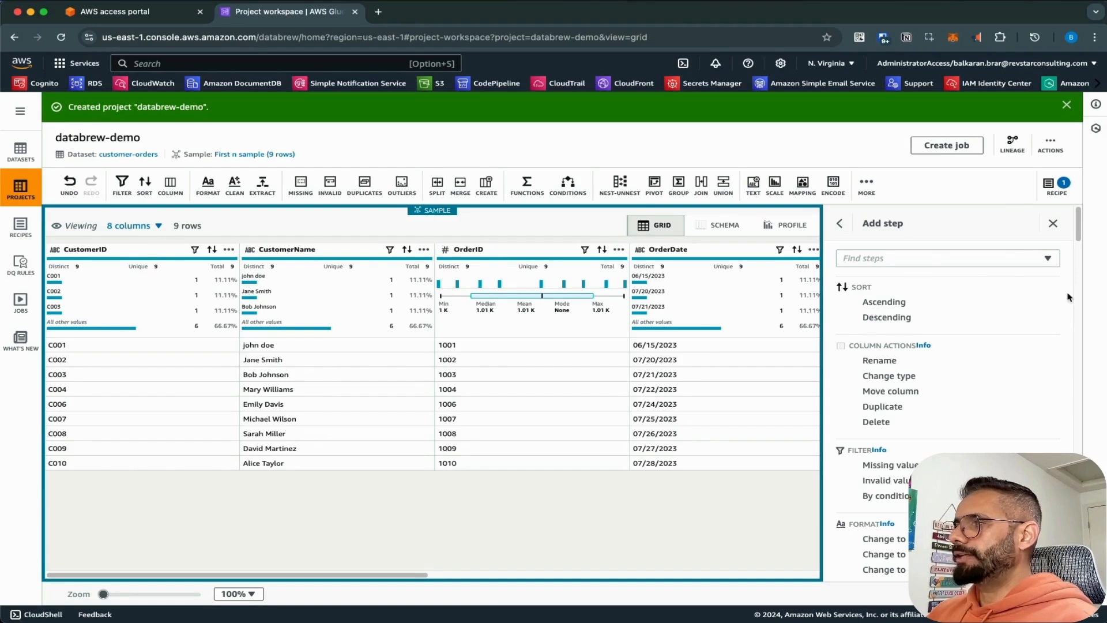
pyautogui.click(922, 259)
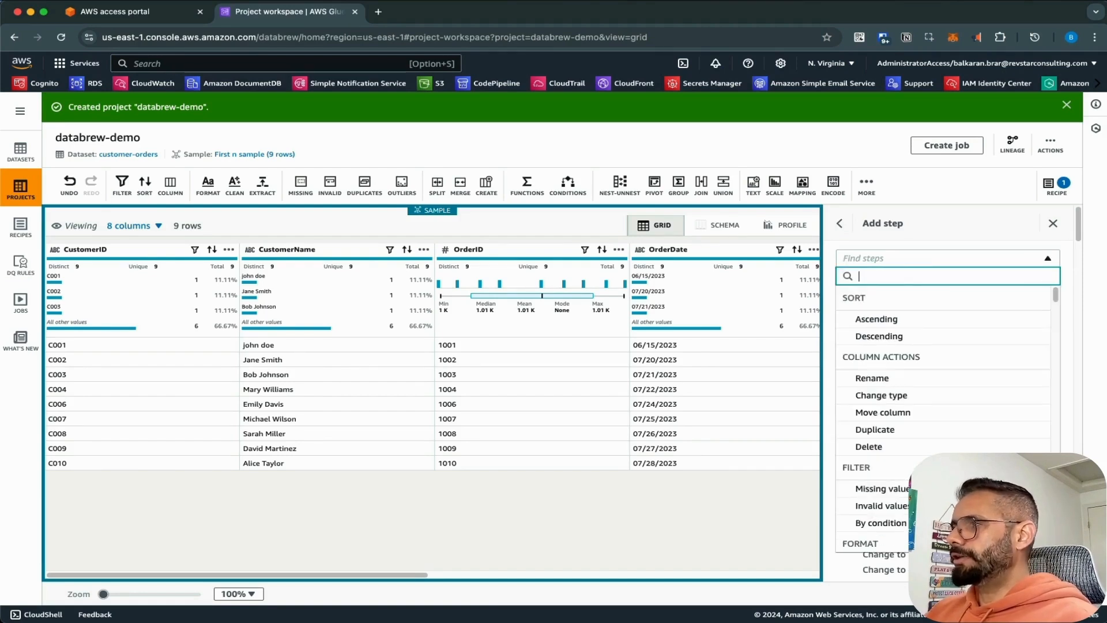
pyautogui.write('data-time')
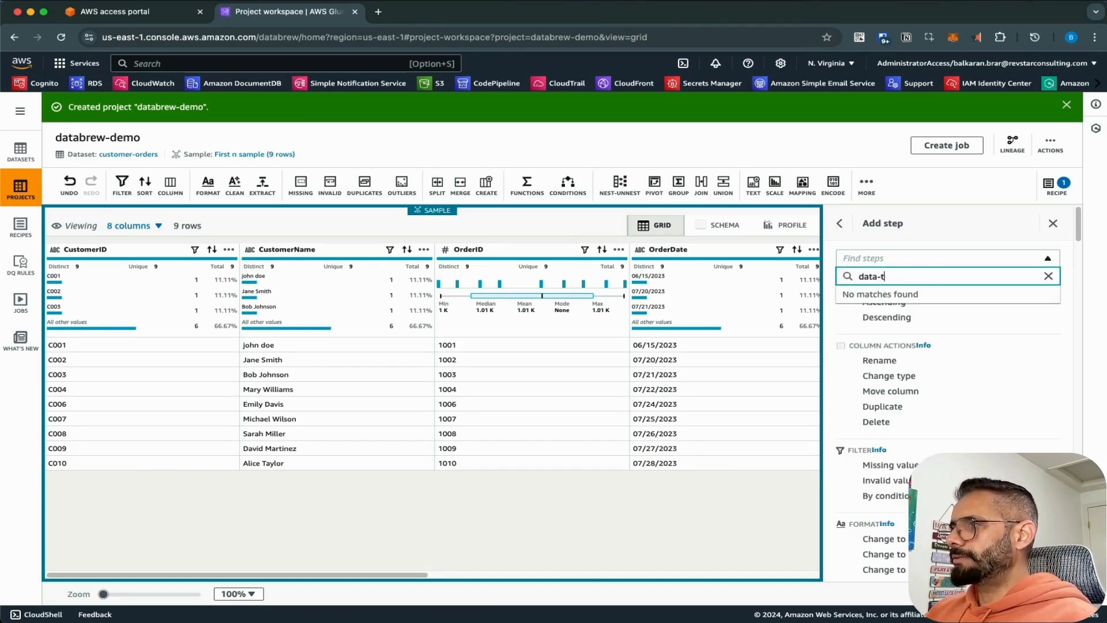
pyautogui.press('BackSpace')
pyautogui.press('BackSpace')
pyautogui.press('BackSpace')
pyautogui.press('BackSpace')
pyautogui.press('BackSpace')
pyautogui.press('BackSpace')
pyautogui.write('e time')
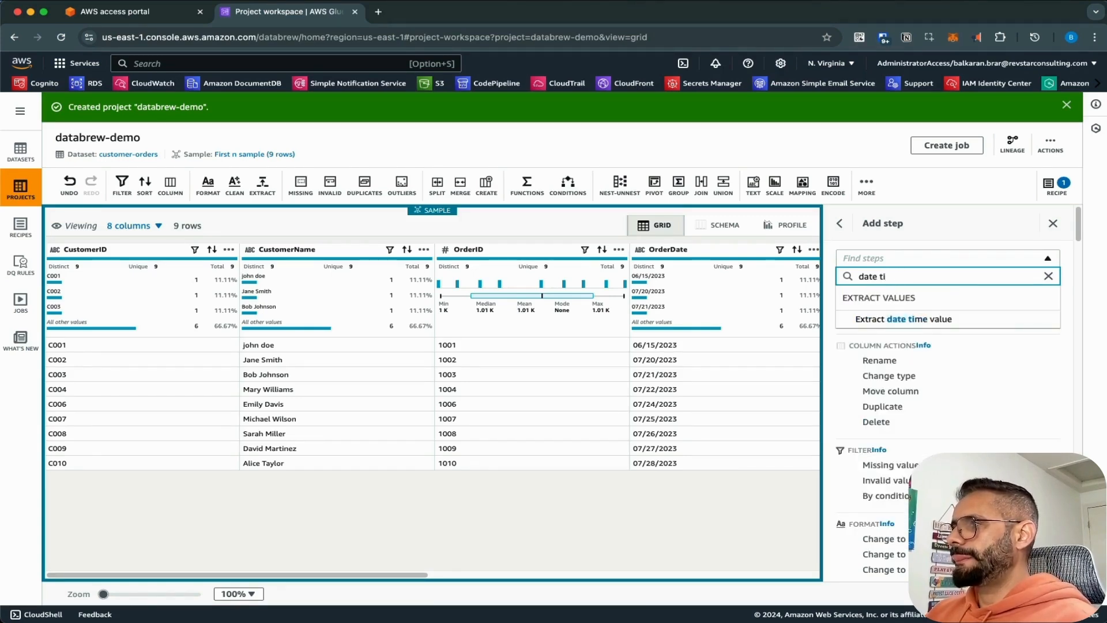
pyautogui.press('BackSpace')
pyautogui.press('BackSpace')
pyautogui.press('BackSpace')
pyautogui.press('BackSpace')
pyautogui.press('BackSpace')
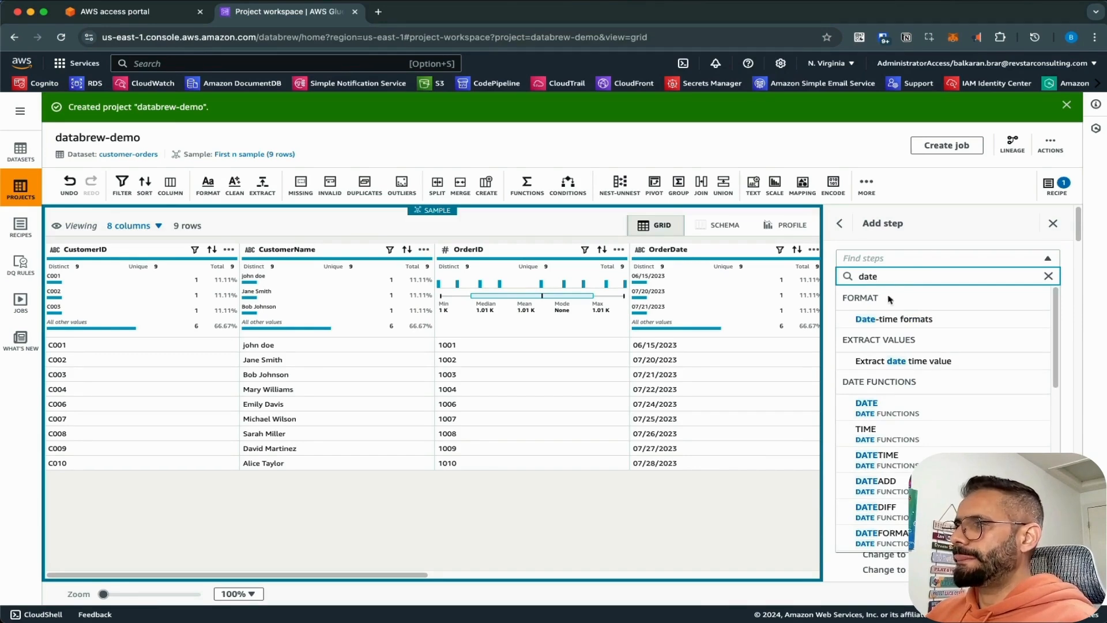
pyautogui.click(896, 319)
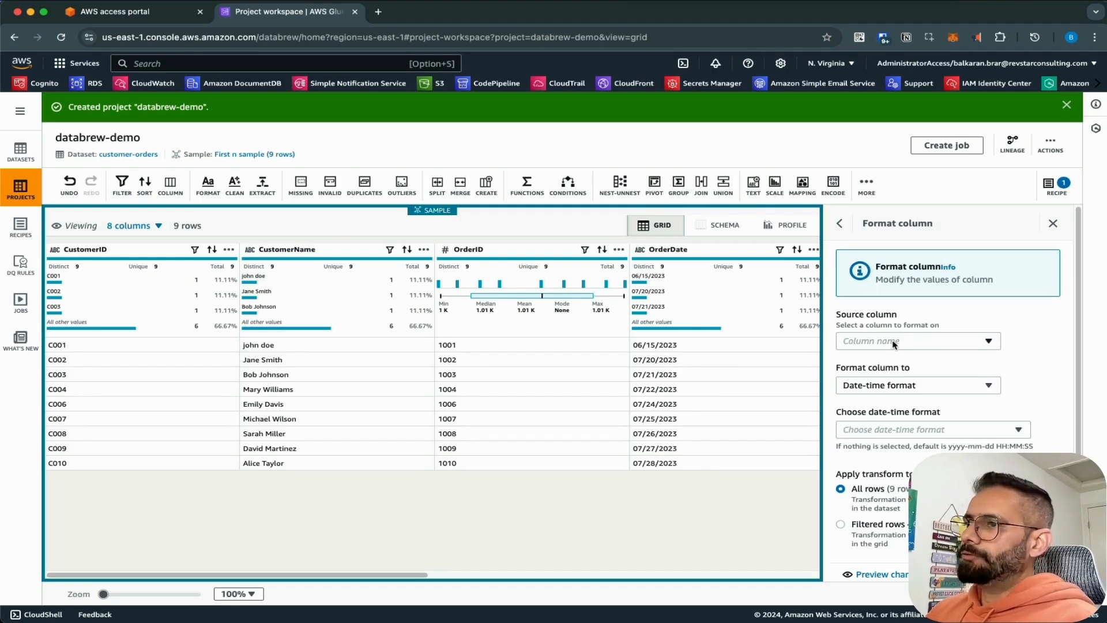
# Format the OrderDate column as yyyy-mm-dd for all rows, preview the changes and apply the step.
pyautogui.click(894, 342)
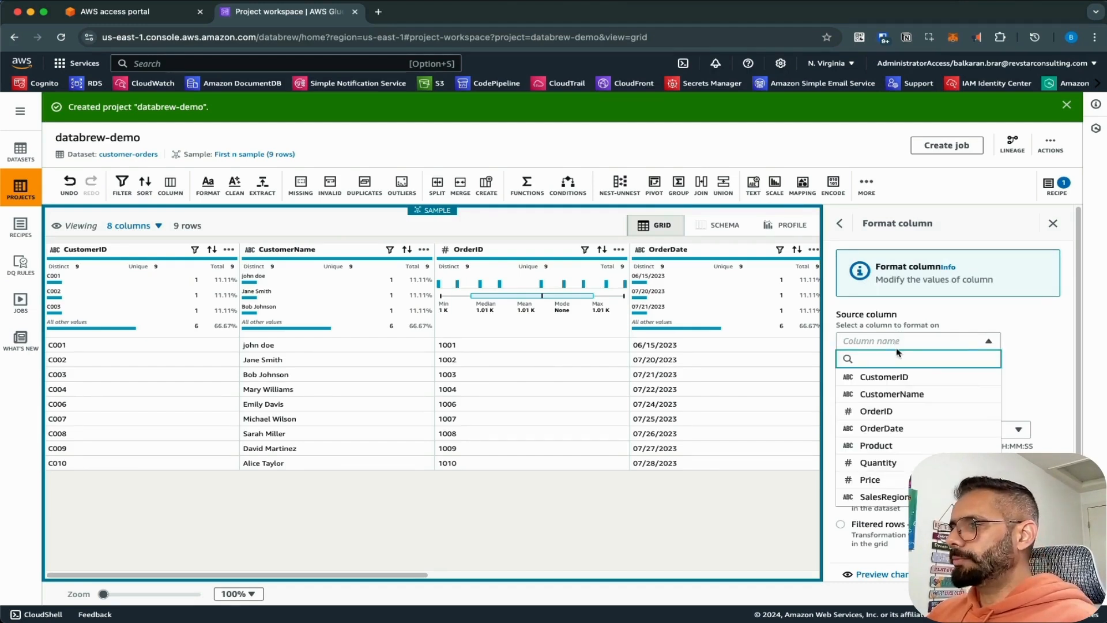
pyautogui.click(892, 430)
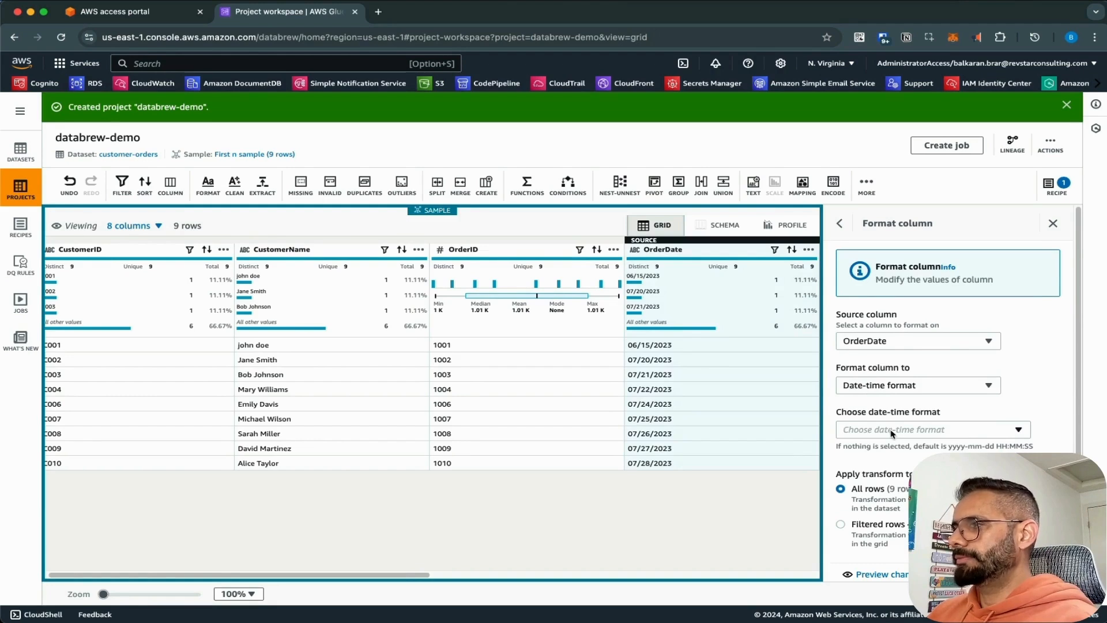
pyautogui.click(892, 432)
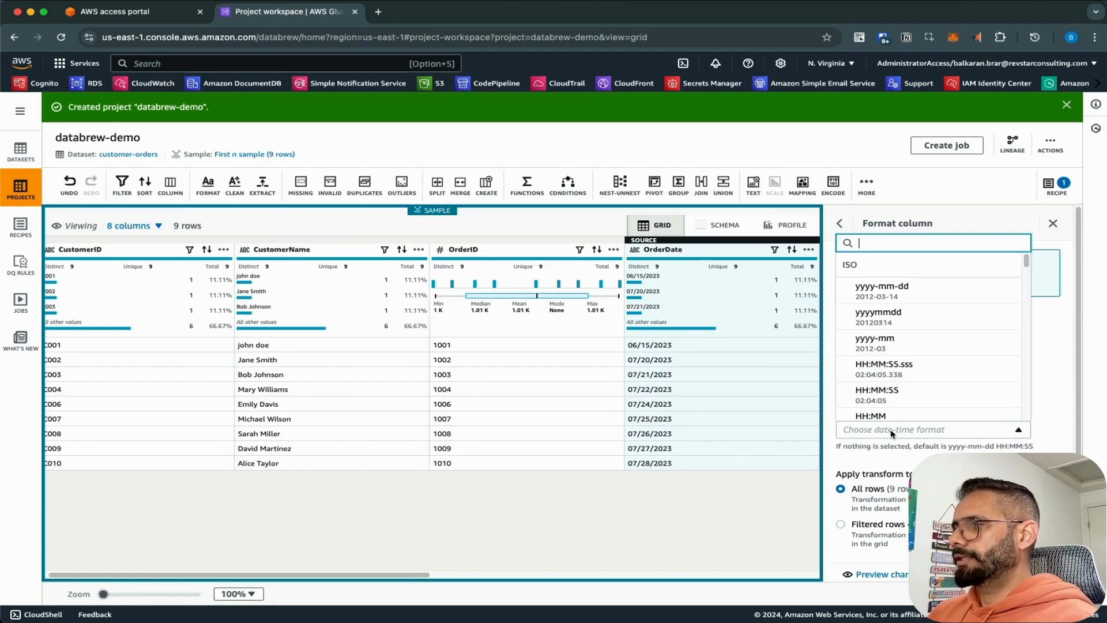
pyautogui.click(918, 293)
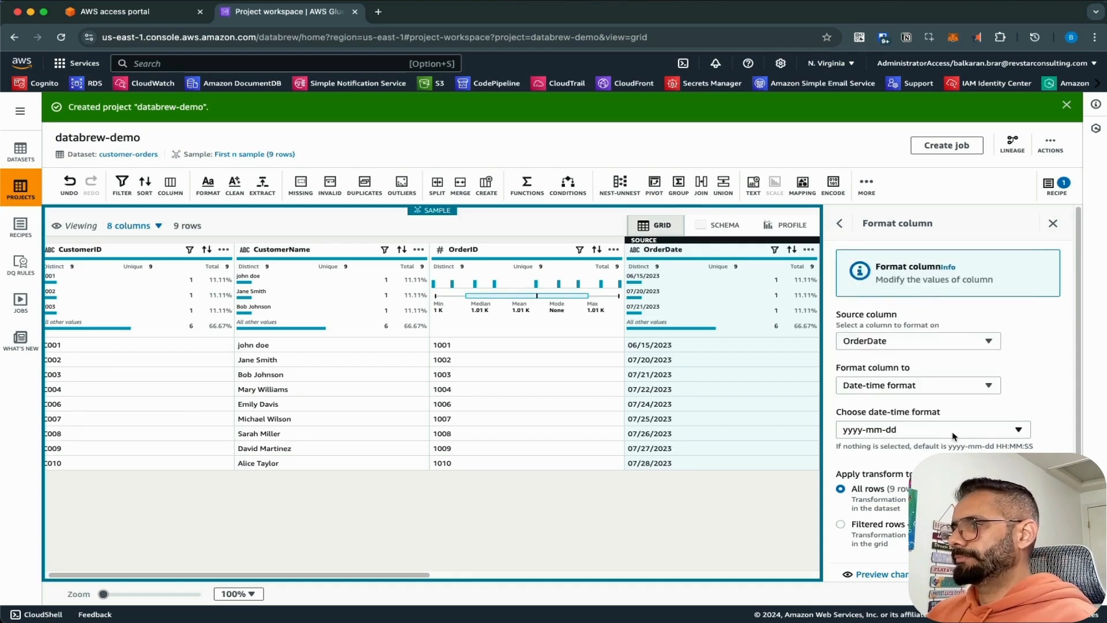
pyautogui.scroll(-2, 955, 438)
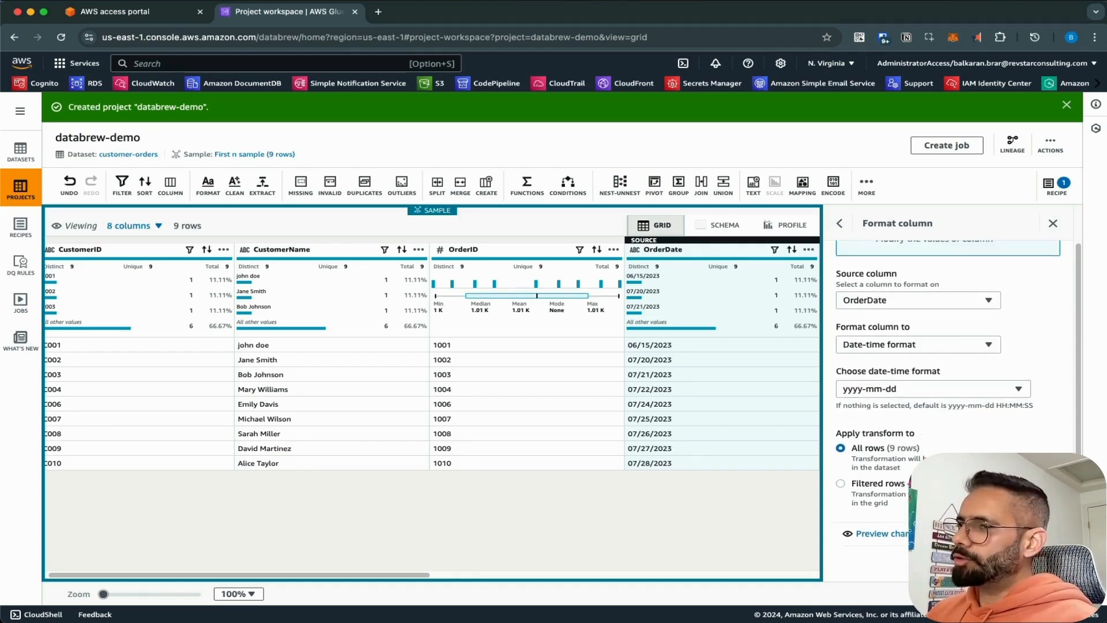
pyautogui.click(882, 534)
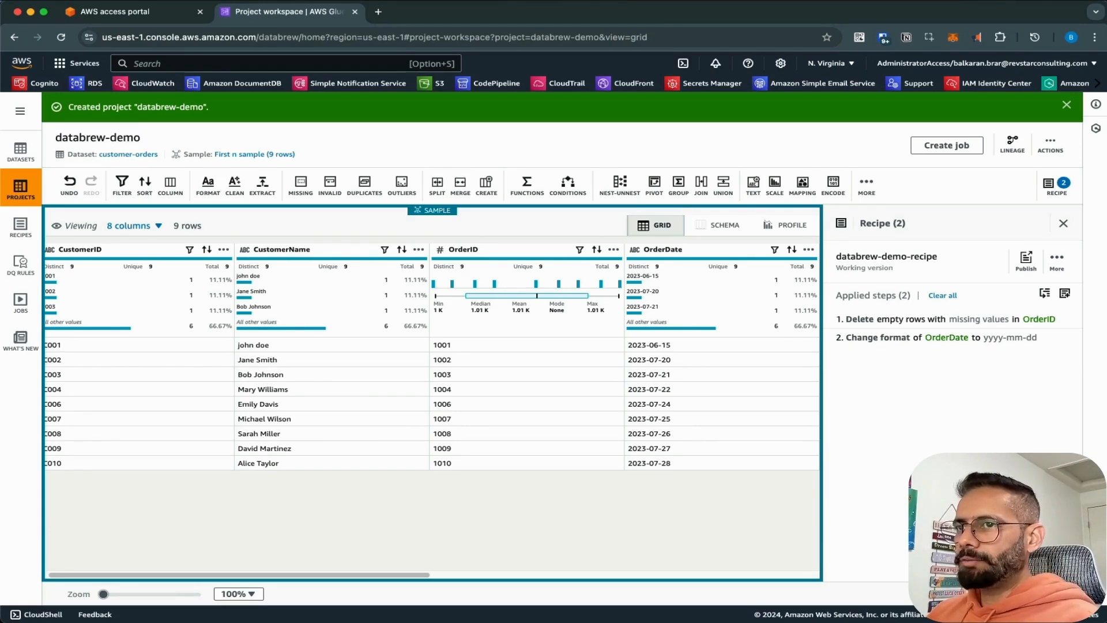
# Add a Remove white spaces recipe step that strips leading and trailing spaces from the CustomerName column in all rows.
pyautogui.click(1064, 295)
pyautogui.click(979, 263)
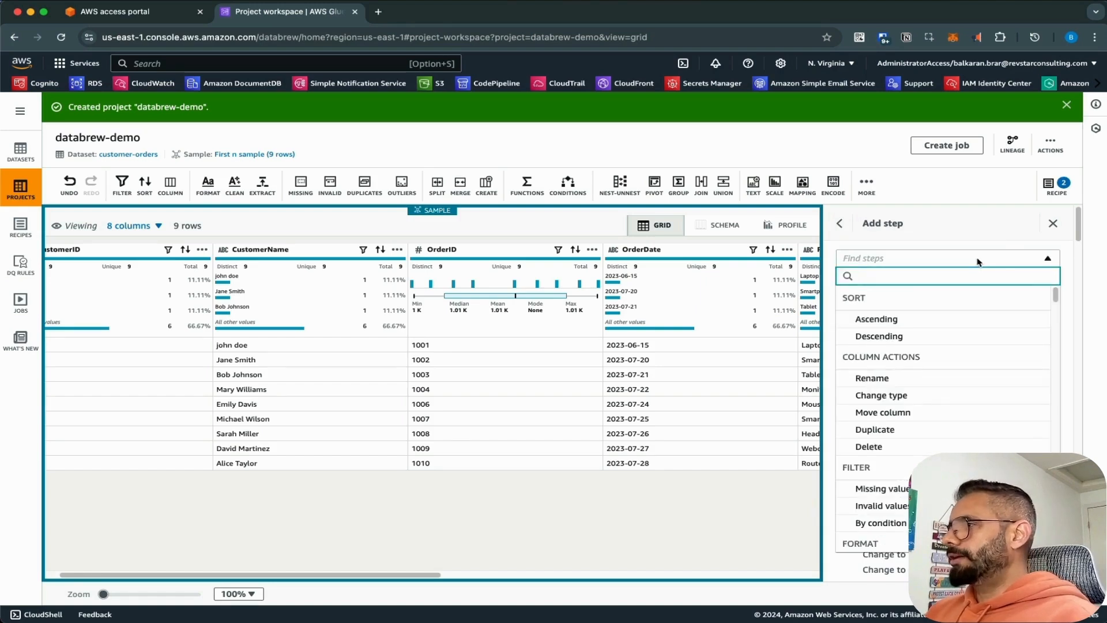
pyautogui.write('remov')
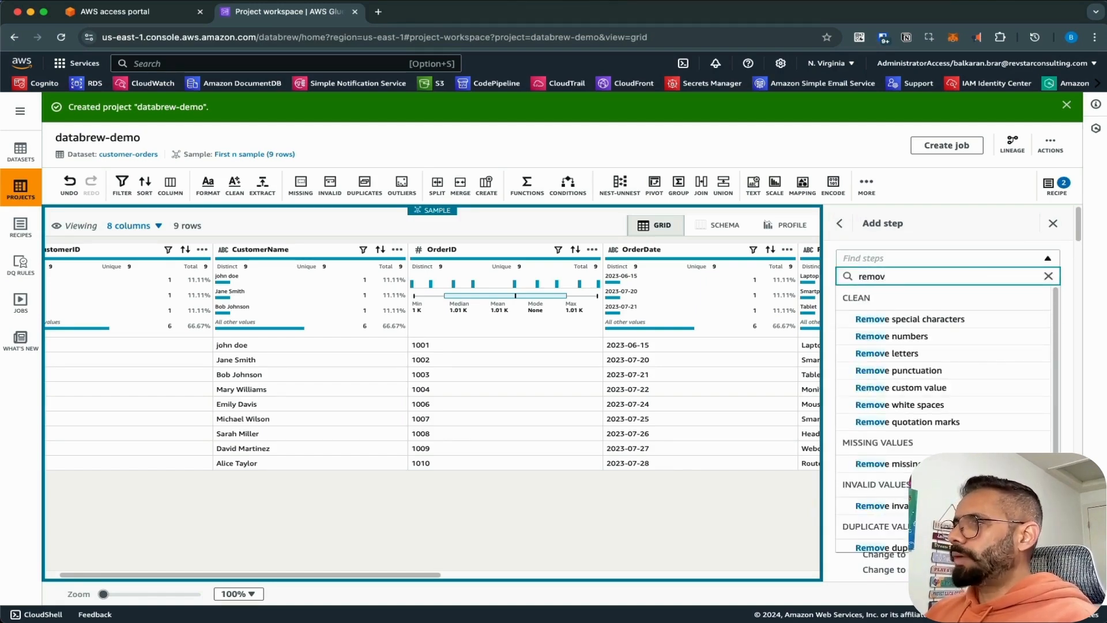
pyautogui.click(900, 406)
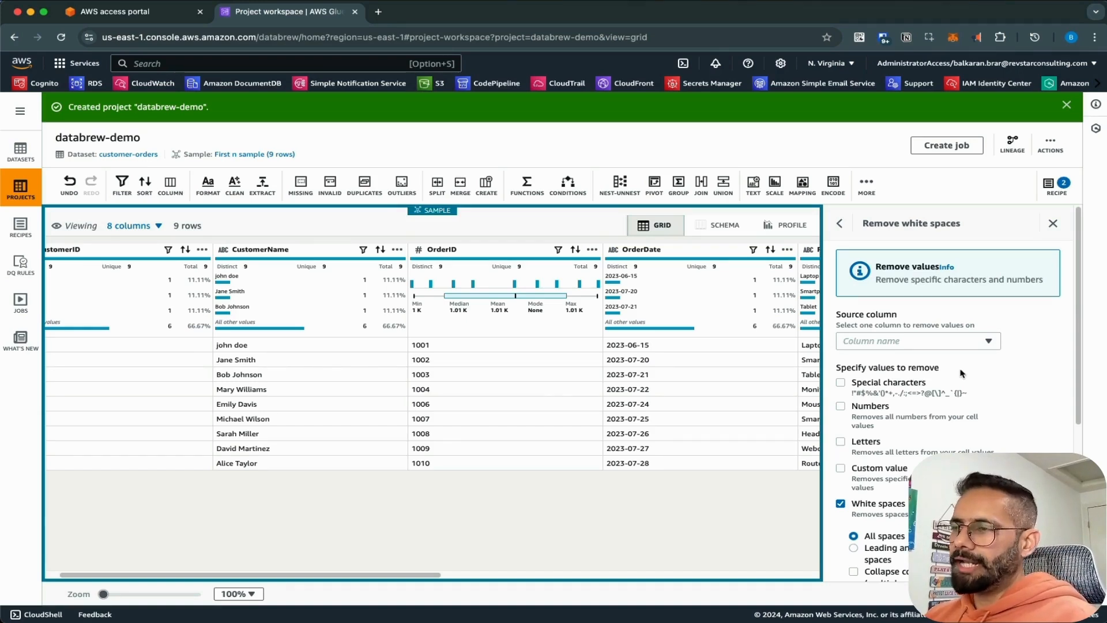
pyautogui.click(943, 346)
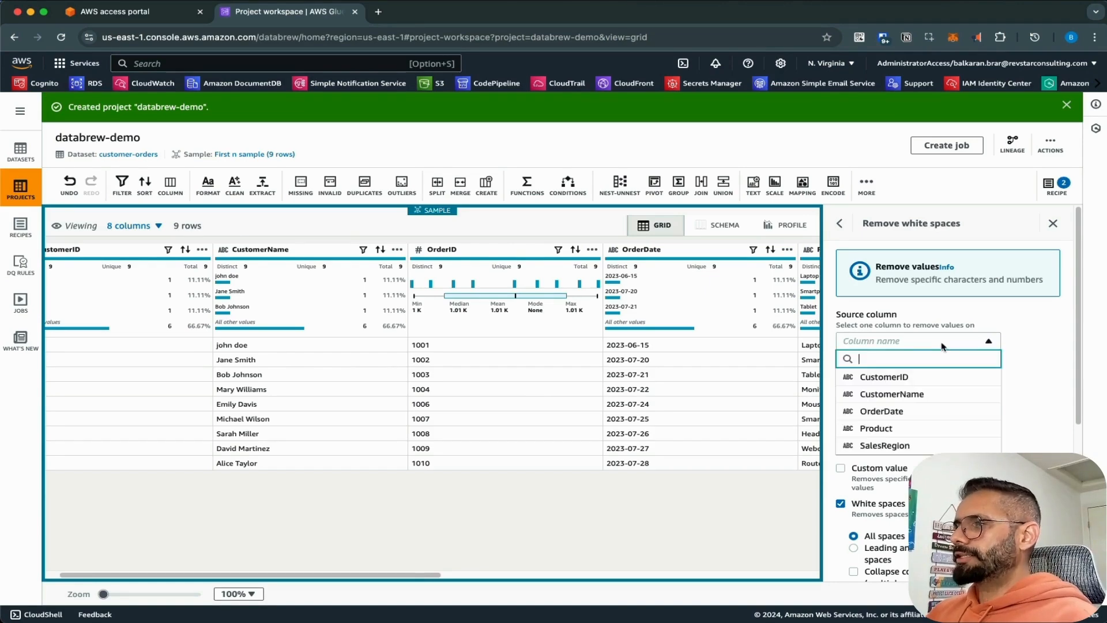
pyautogui.click(930, 394)
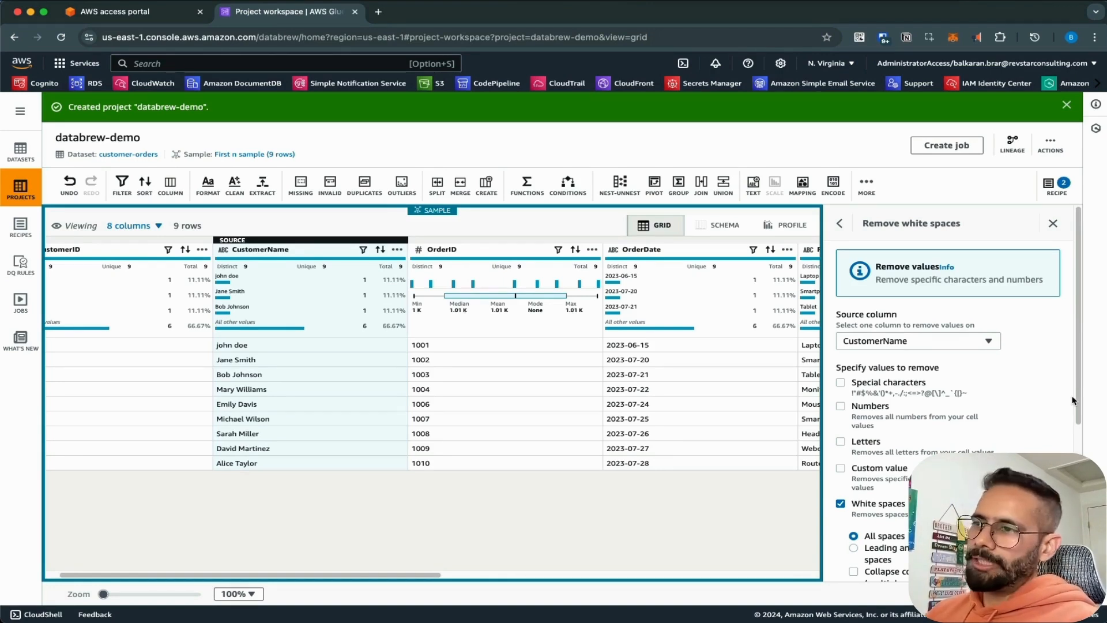
pyautogui.scroll(-2, 1002, 383)
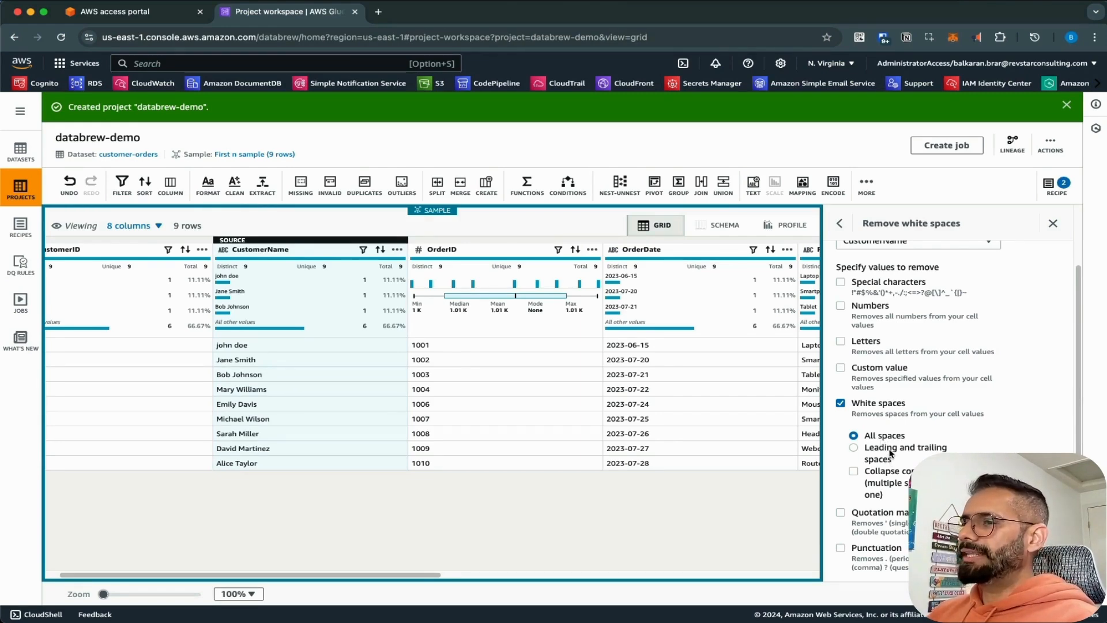
pyautogui.click(892, 453)
pyautogui.scroll(-5, 955, 419)
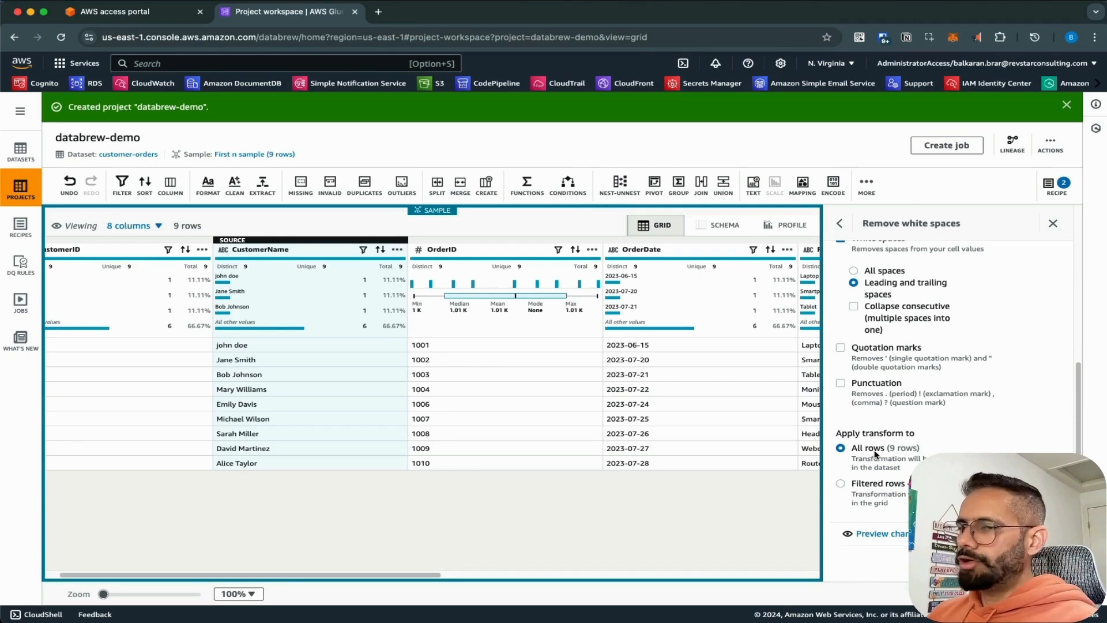
pyautogui.click(1037, 534)
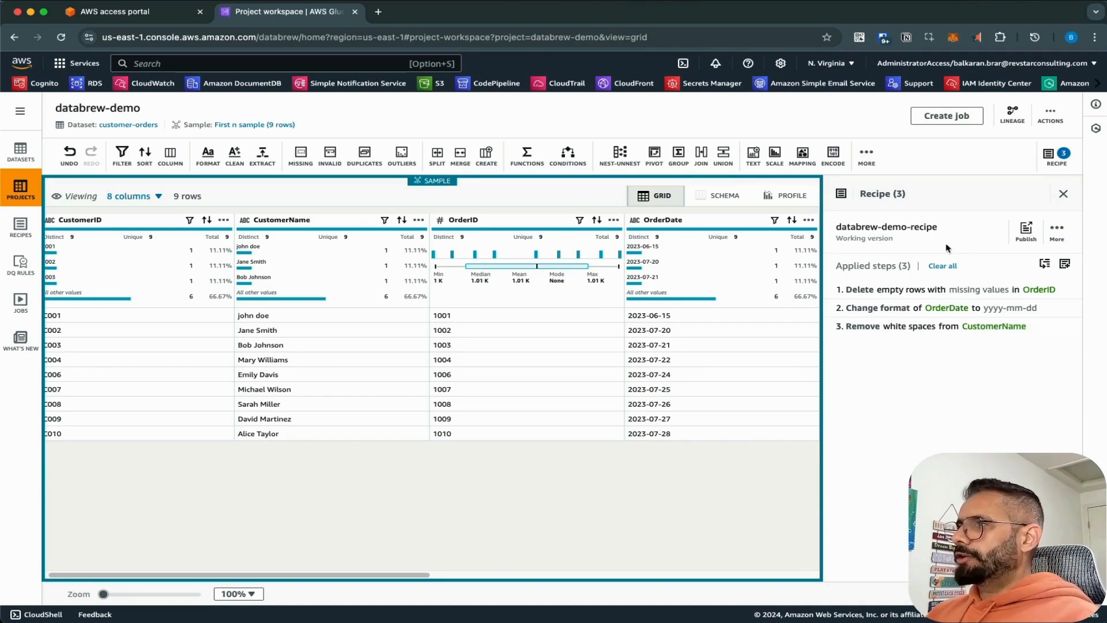
# Publish a new version of databrew-demo-recipe without a version description.
pyautogui.click(1027, 233)
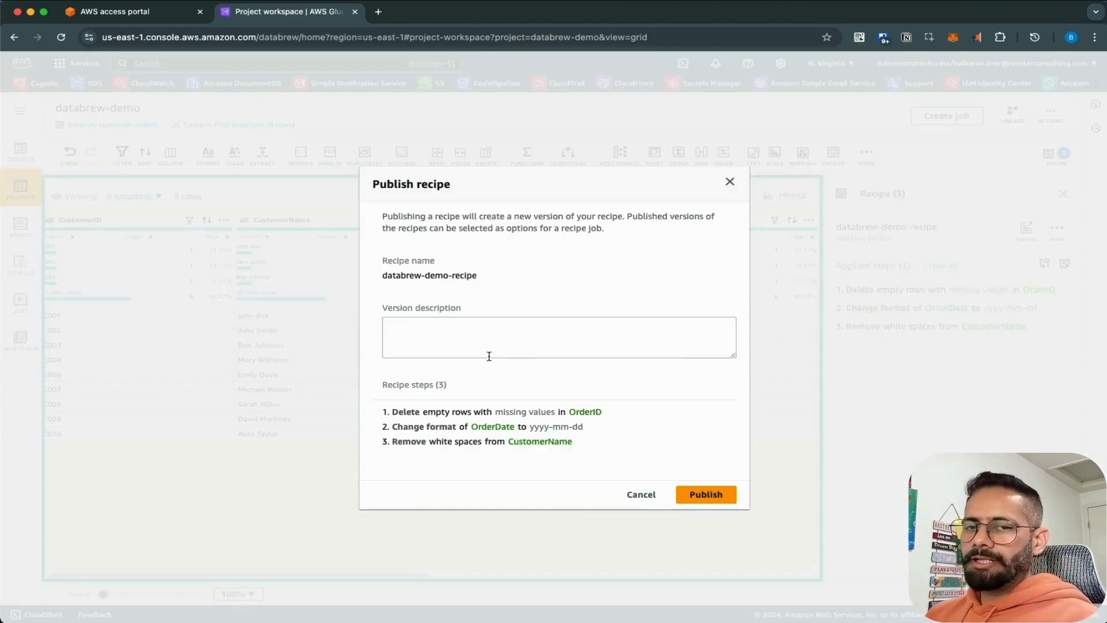
pyautogui.click(704, 494)
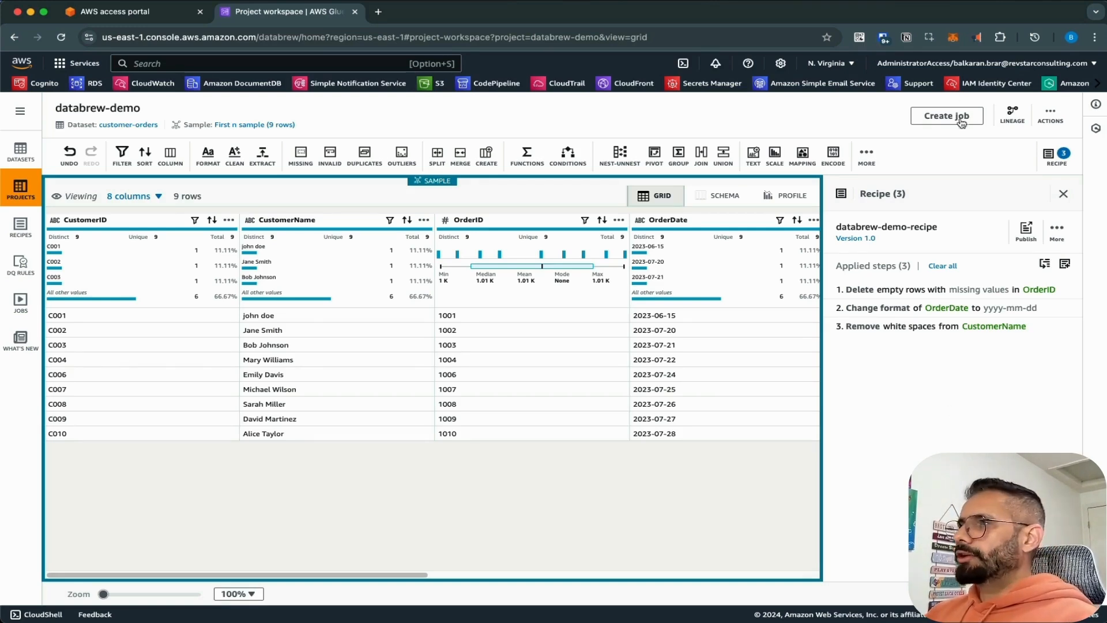
# Start a recipe job from the project and name it customer-order-transformation-job.
pyautogui.click(936, 115)
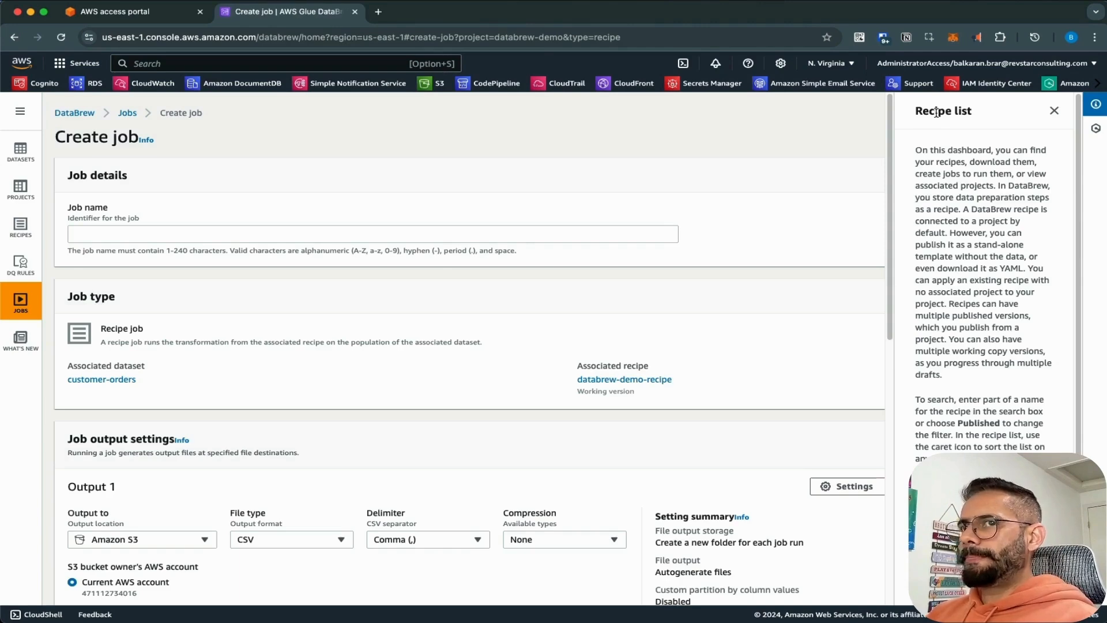
pyautogui.click(321, 233)
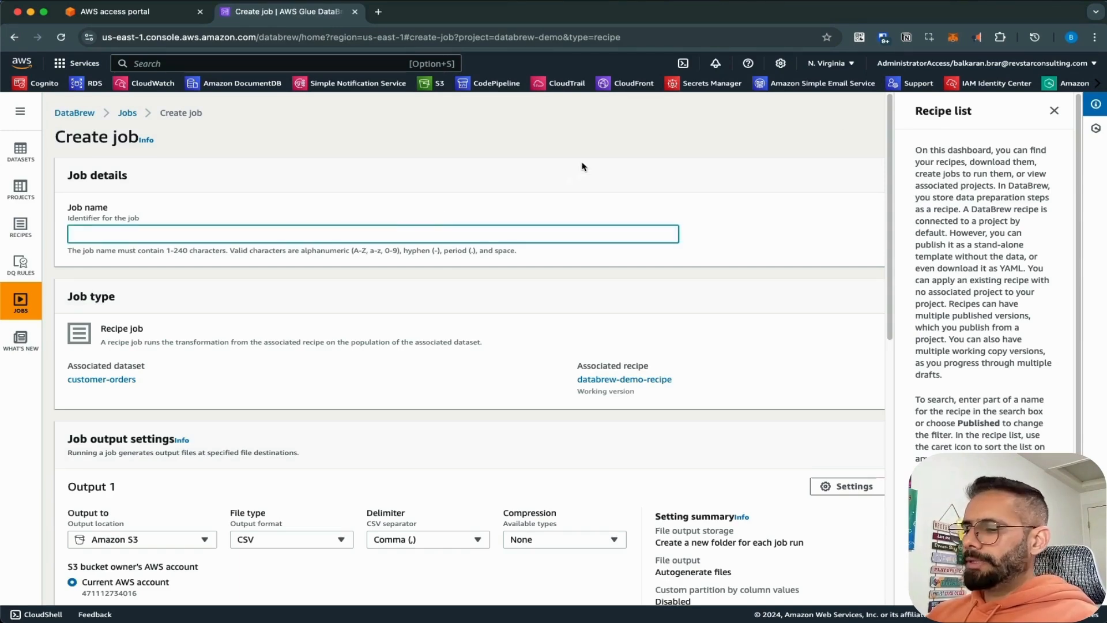
pyautogui.write('customer-')
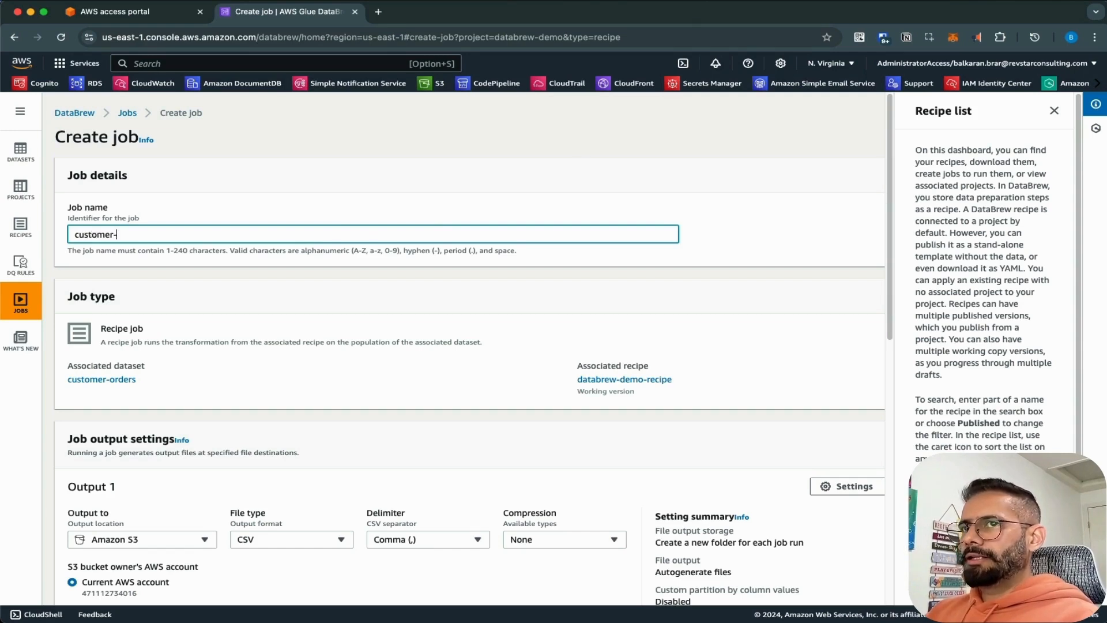
pyautogui.write('order-trans')
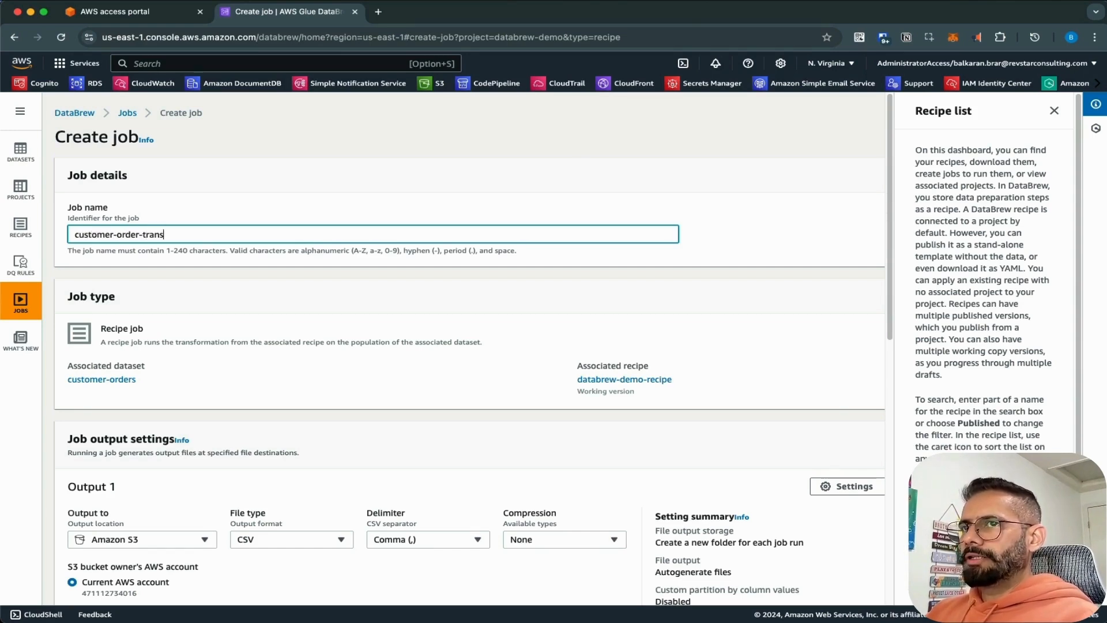
pyautogui.write('formation-job')
# Examine the available output destinations and compression types in the job output settings.
pyautogui.scroll(-3, 151, 396)
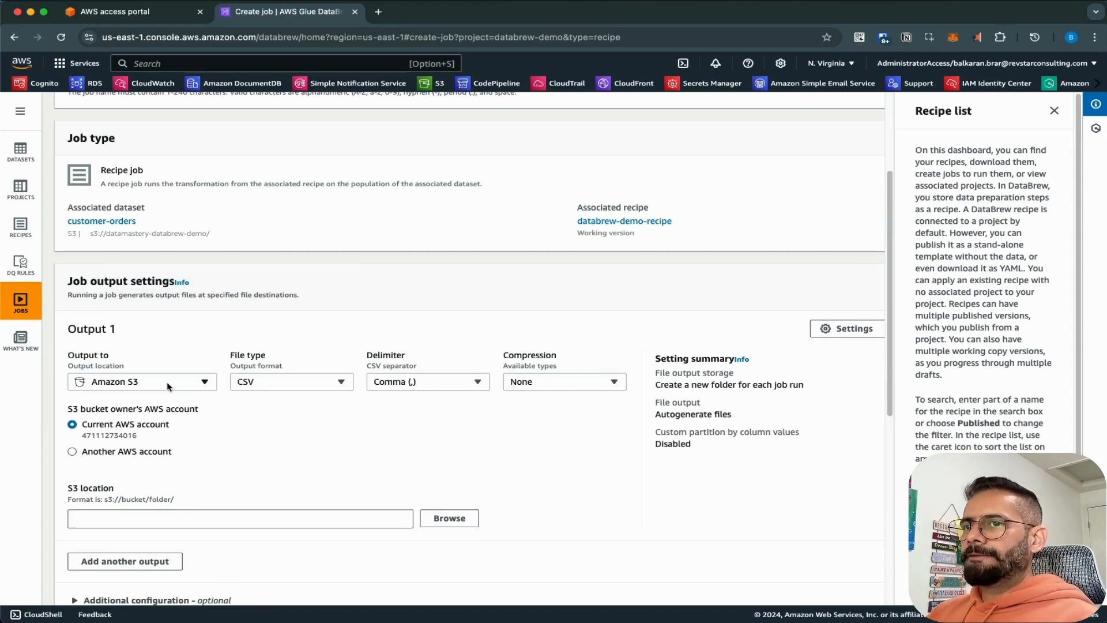
pyautogui.click(169, 386)
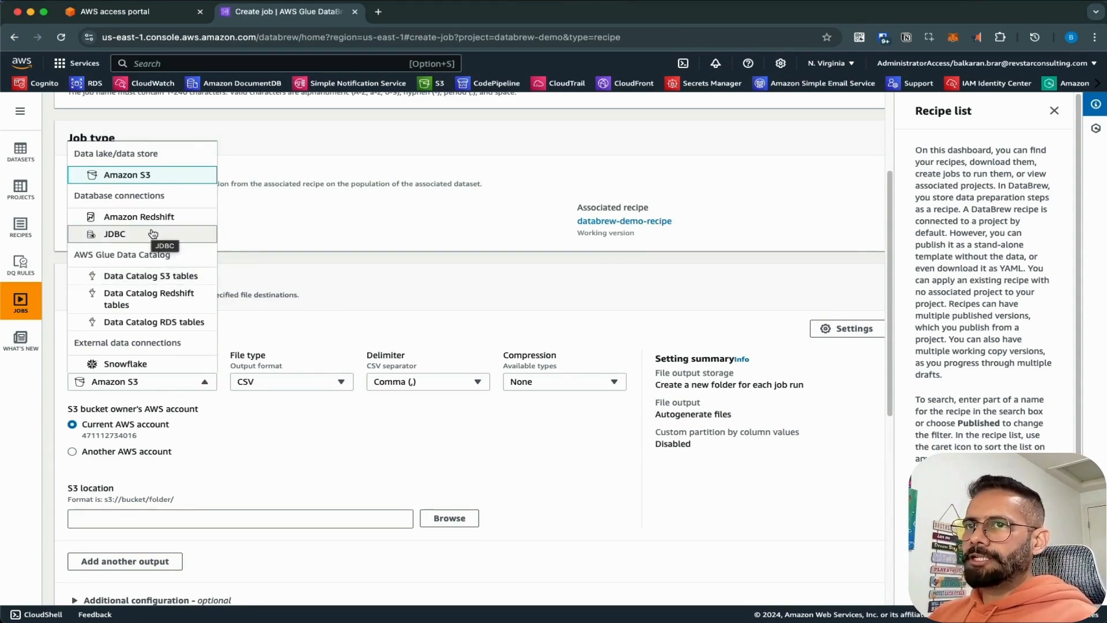
pyautogui.scroll(-1, 155, 243)
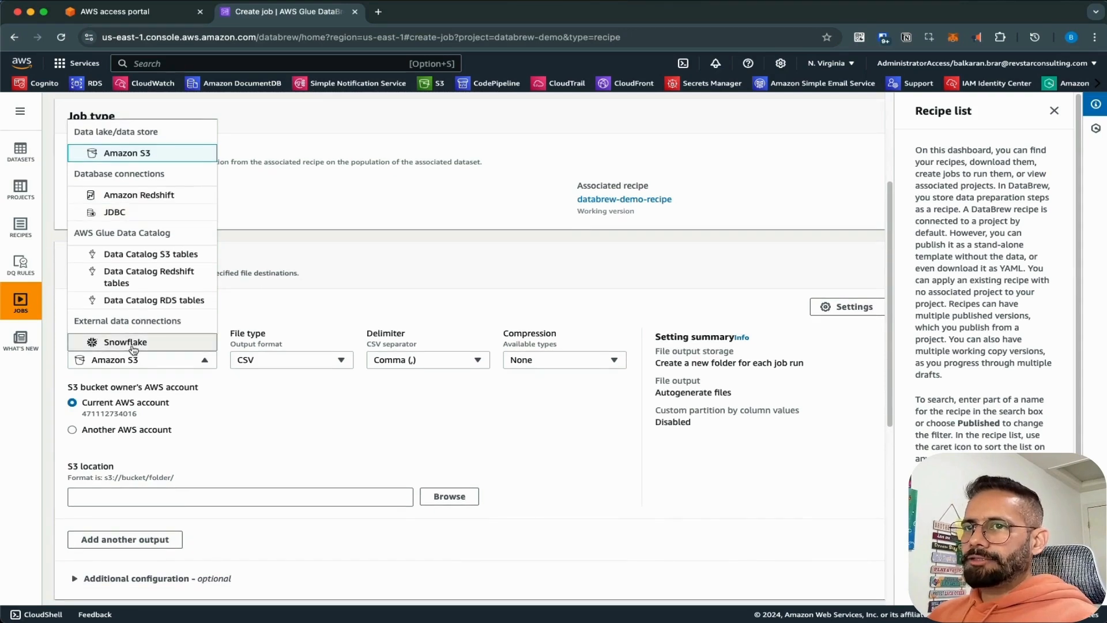
pyautogui.click(280, 407)
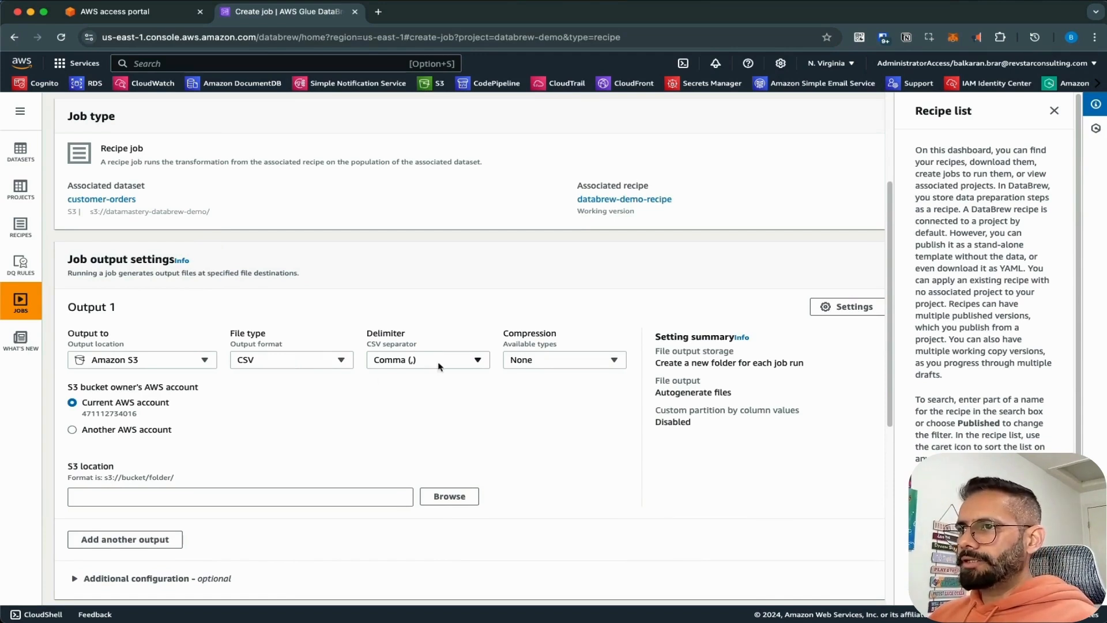
pyautogui.click(544, 365)
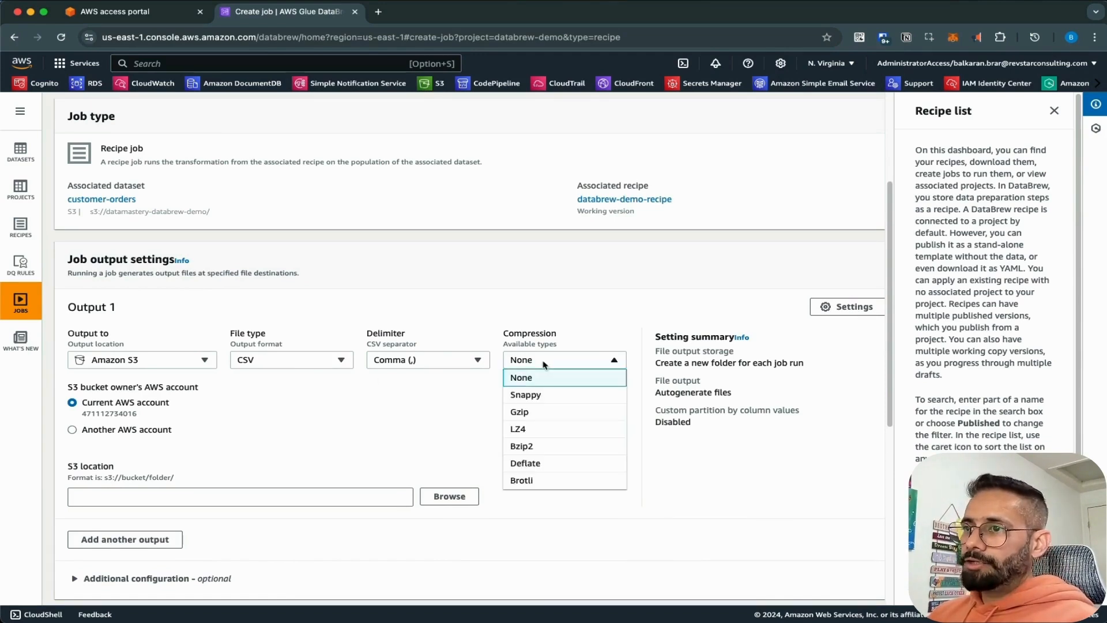
pyautogui.click(350, 419)
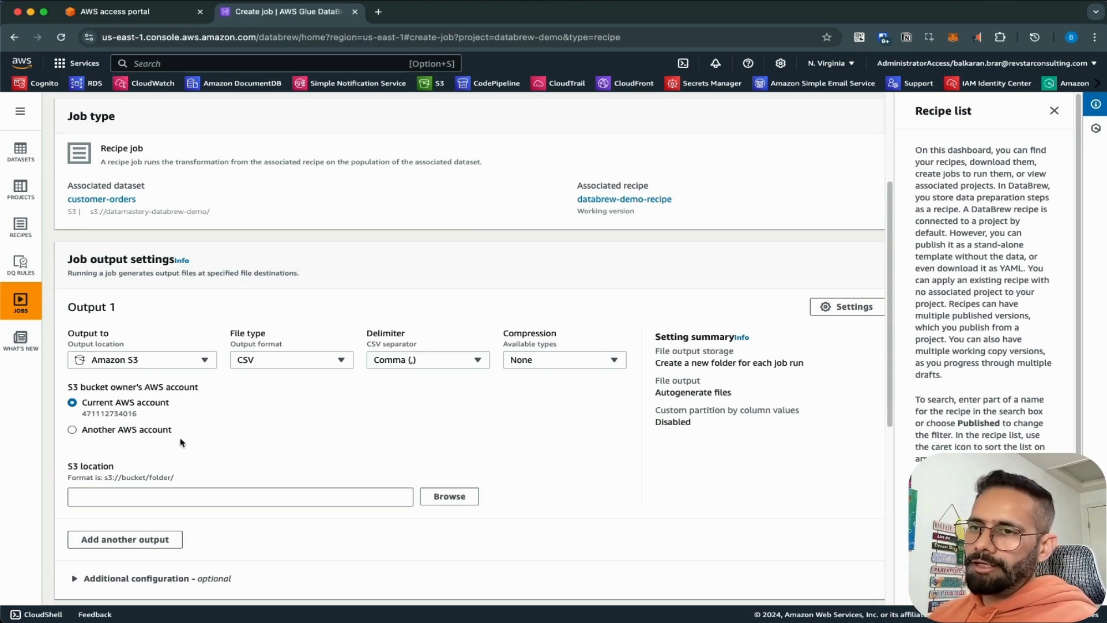
# Set the job's S3 output location to s3://datamastery-databrew-demo/output/.
pyautogui.scroll(-2, 250, 398)
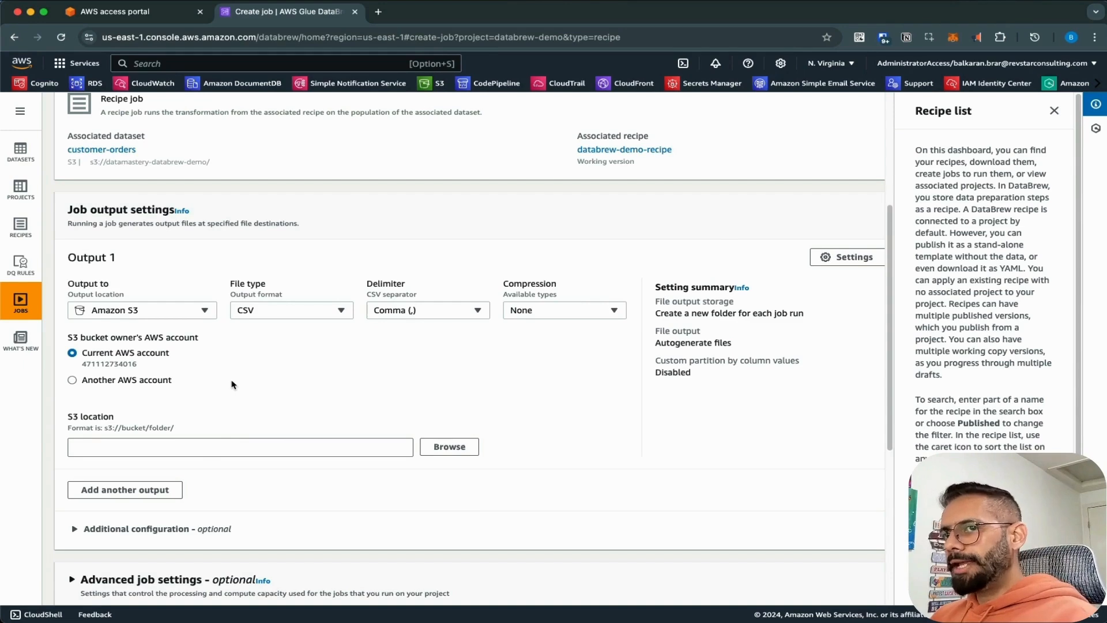
pyautogui.click(214, 446)
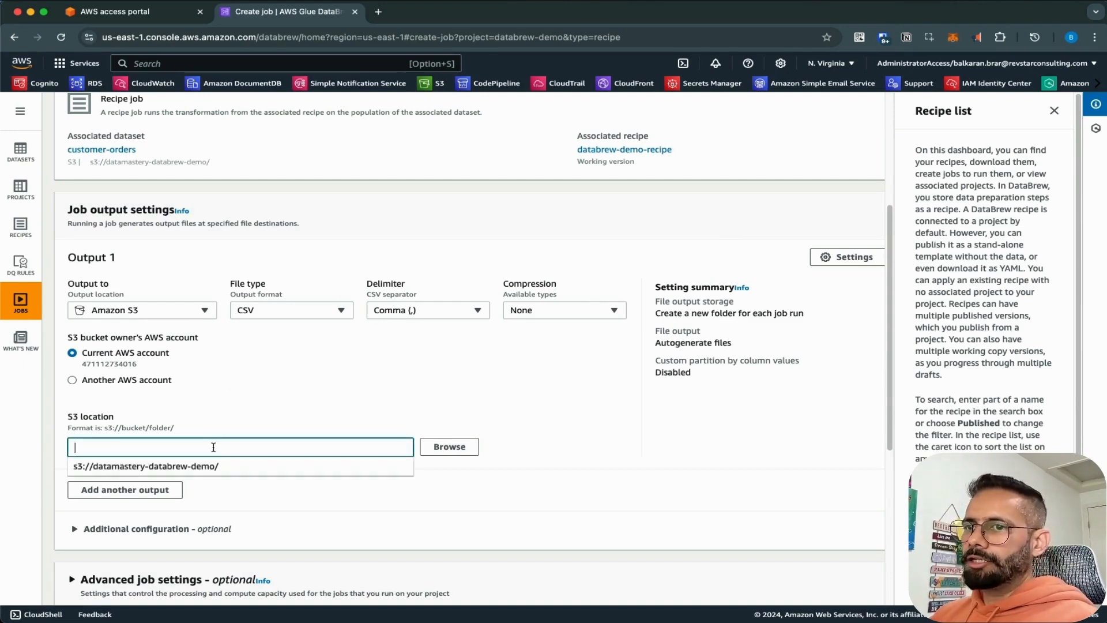
pyautogui.click(206, 467)
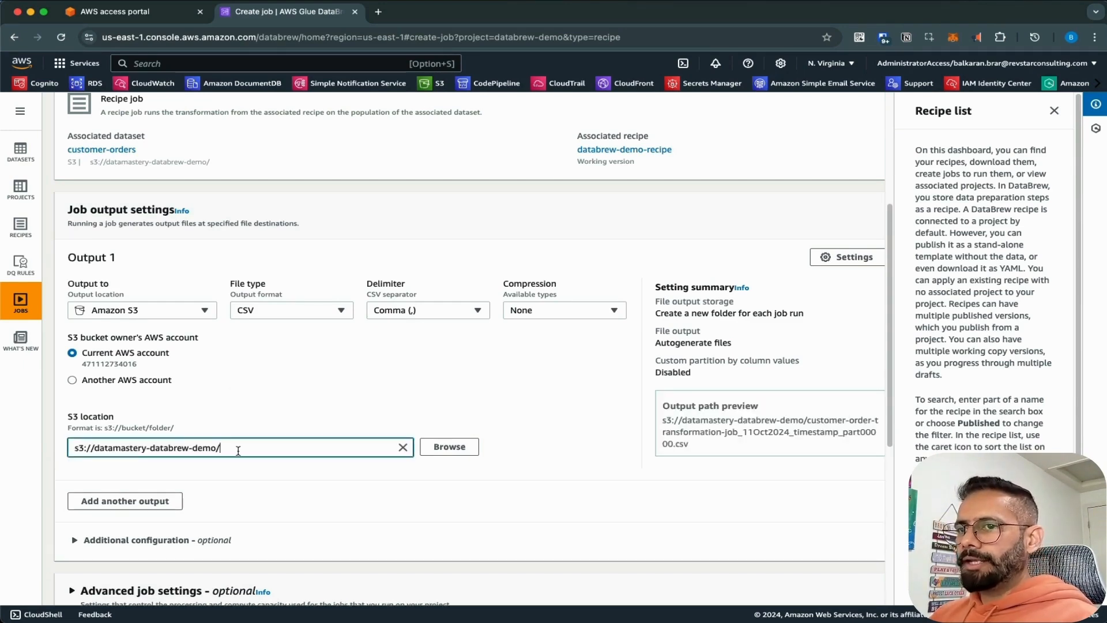
pyautogui.write('ou')
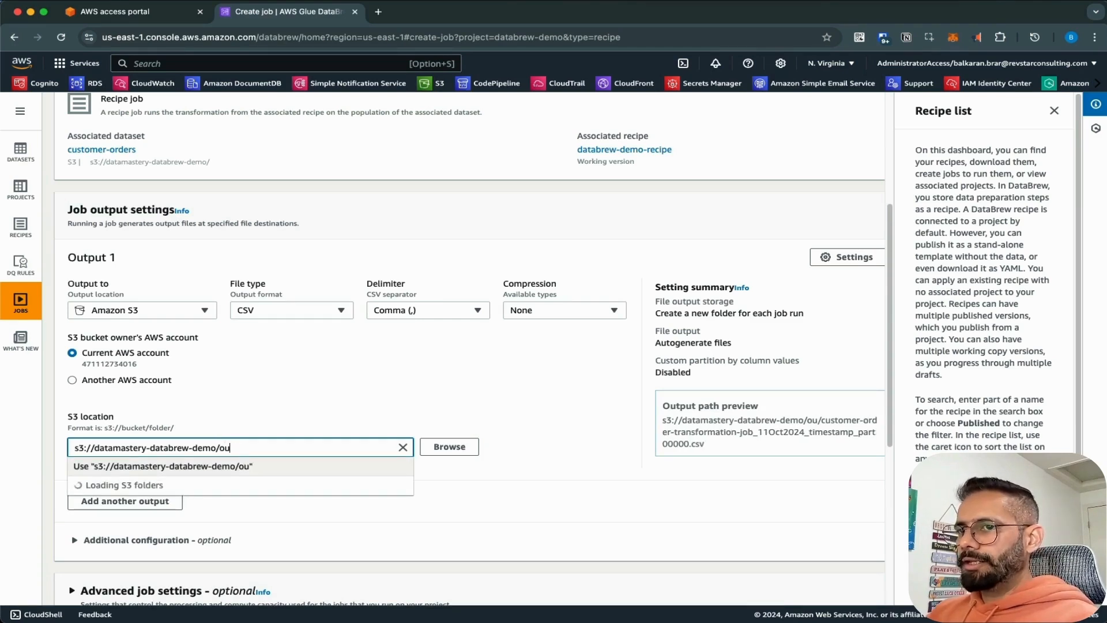
pyautogui.write('tput/')
pyautogui.click(311, 466)
# Assign a new IAM role with the suffix databrew-job, and create and run the job.
pyautogui.scroll(-1, 311, 466)
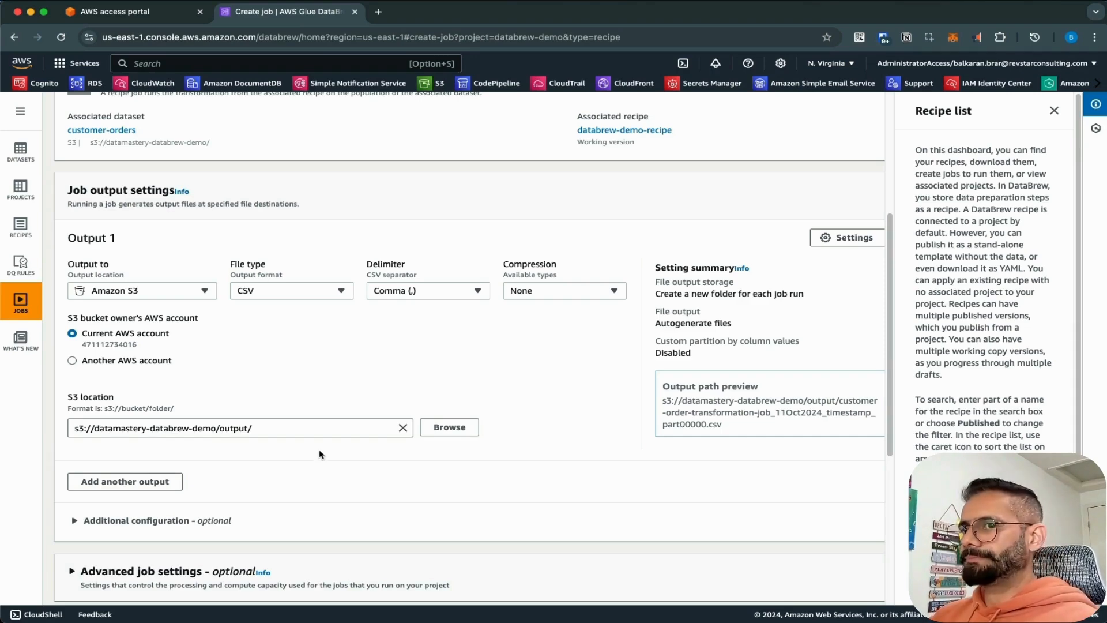
pyautogui.scroll(-5, 322, 453)
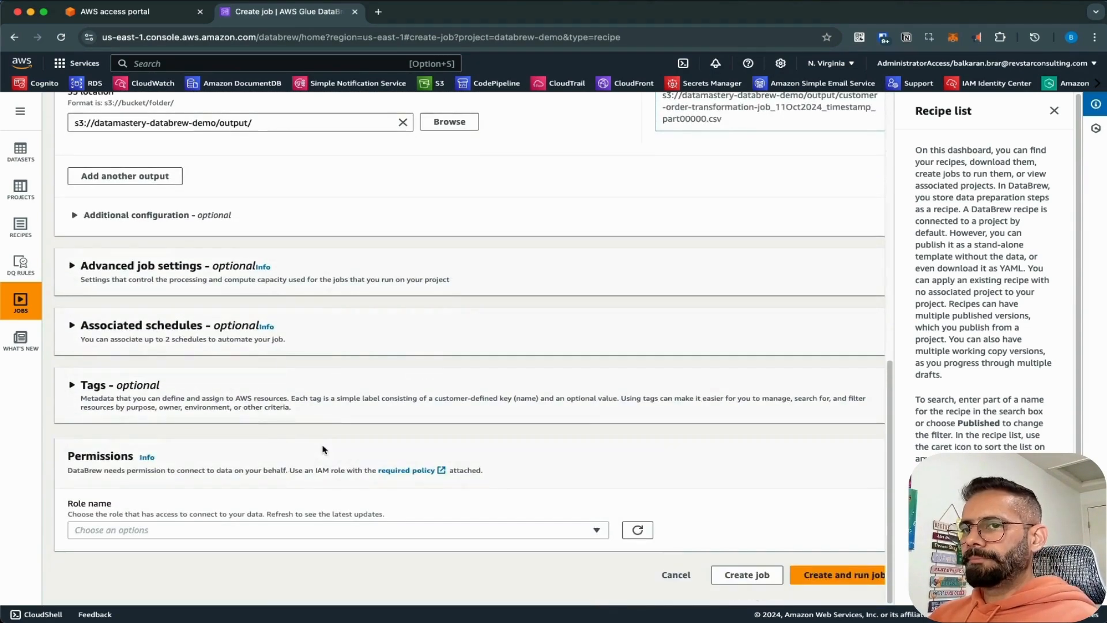
pyautogui.click(291, 533)
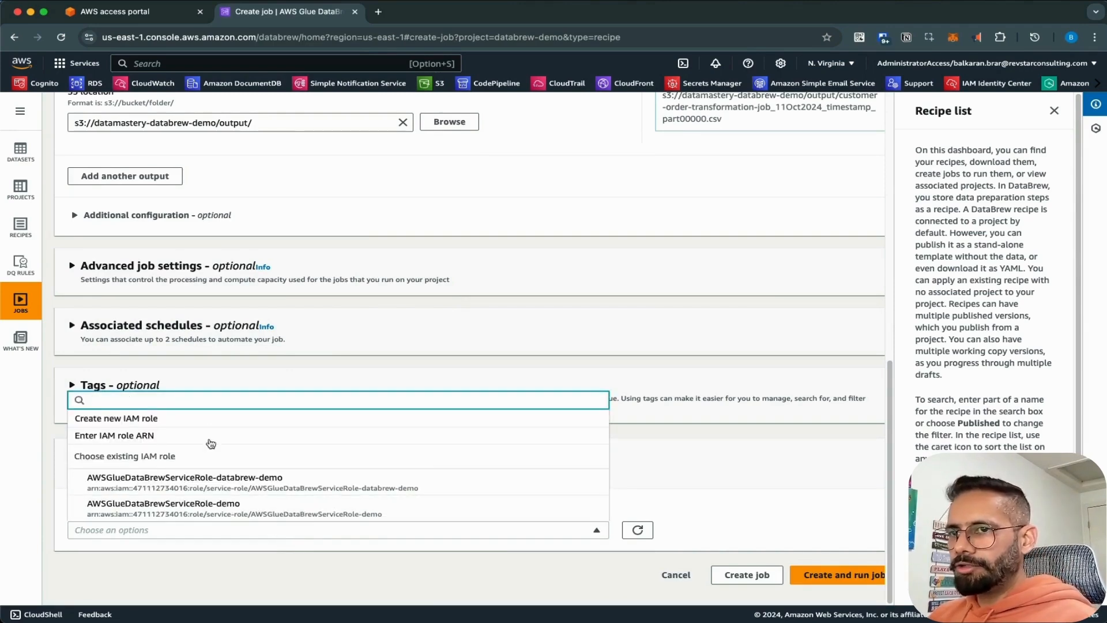
pyautogui.click(206, 420)
pyautogui.scroll(-3, 207, 427)
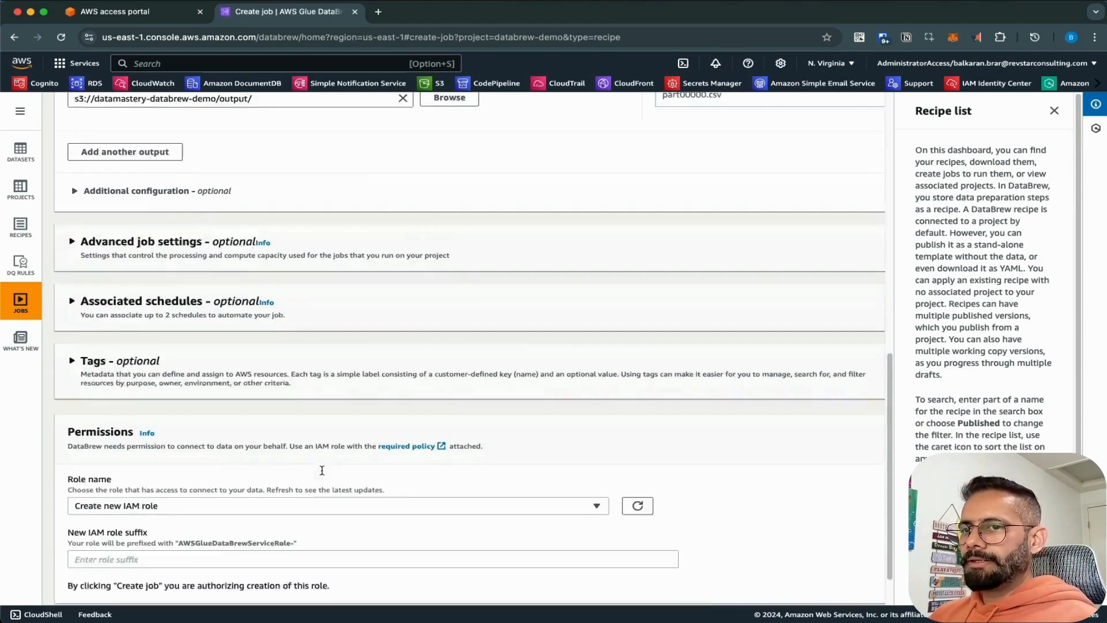
pyautogui.click(271, 501)
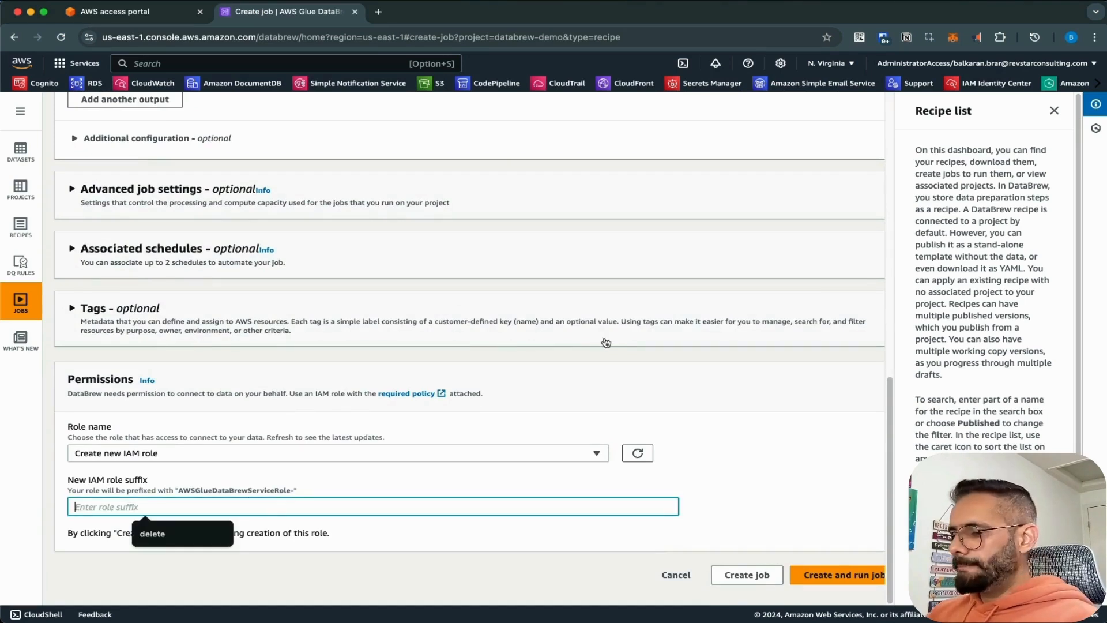
pyautogui.write('databrew-job')
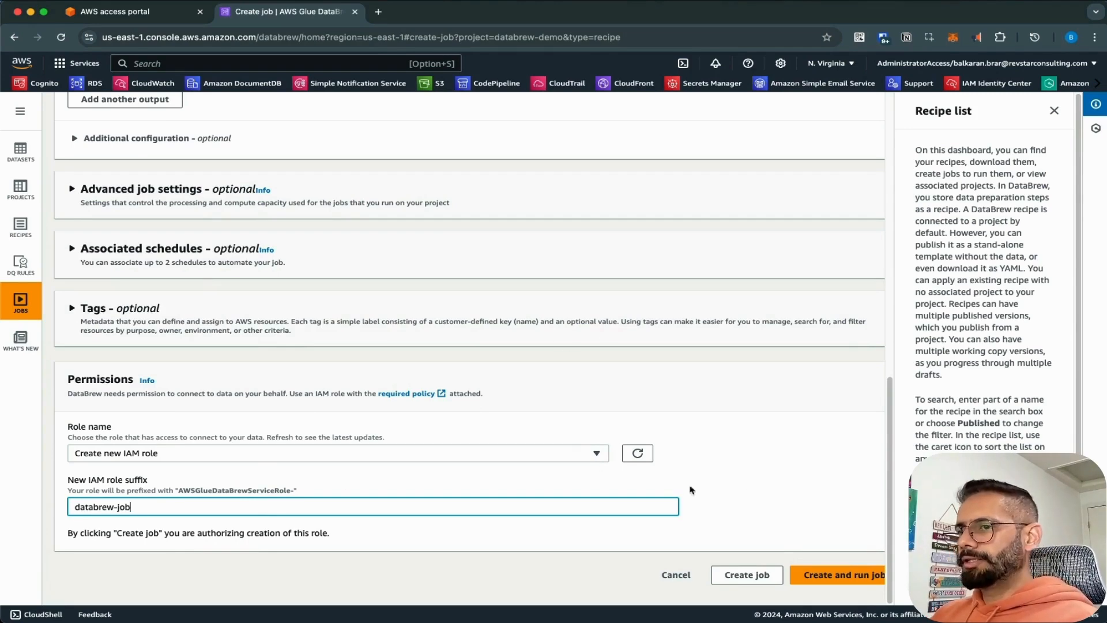
pyautogui.click(831, 583)
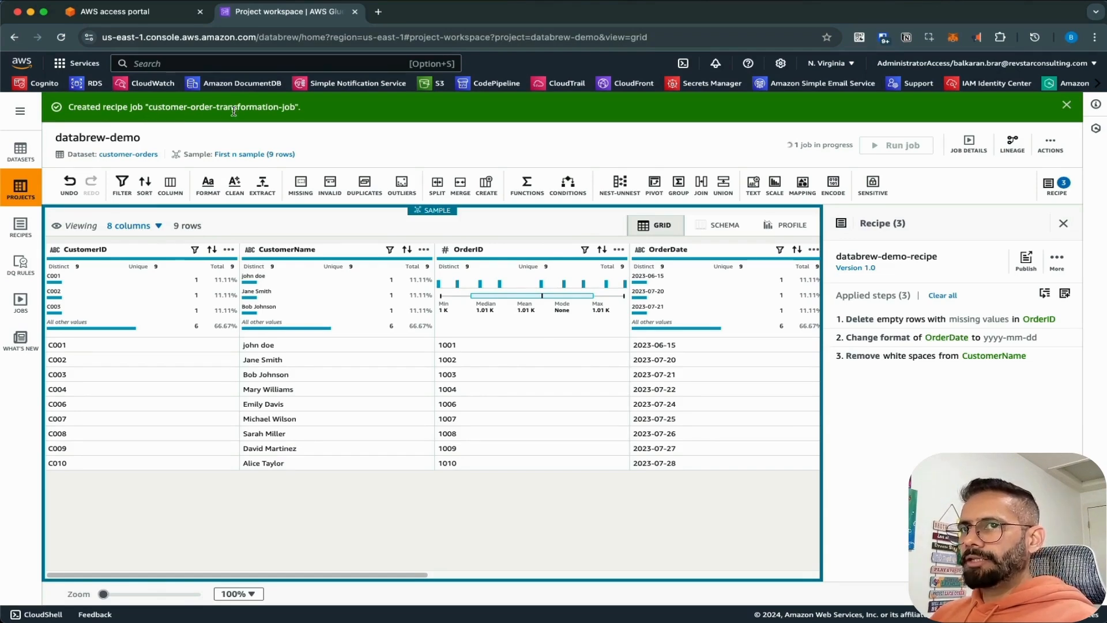
# Check the job's status in the recipe jobs list and open the S3 console in a new browser tab.
pyautogui.click(26, 309)
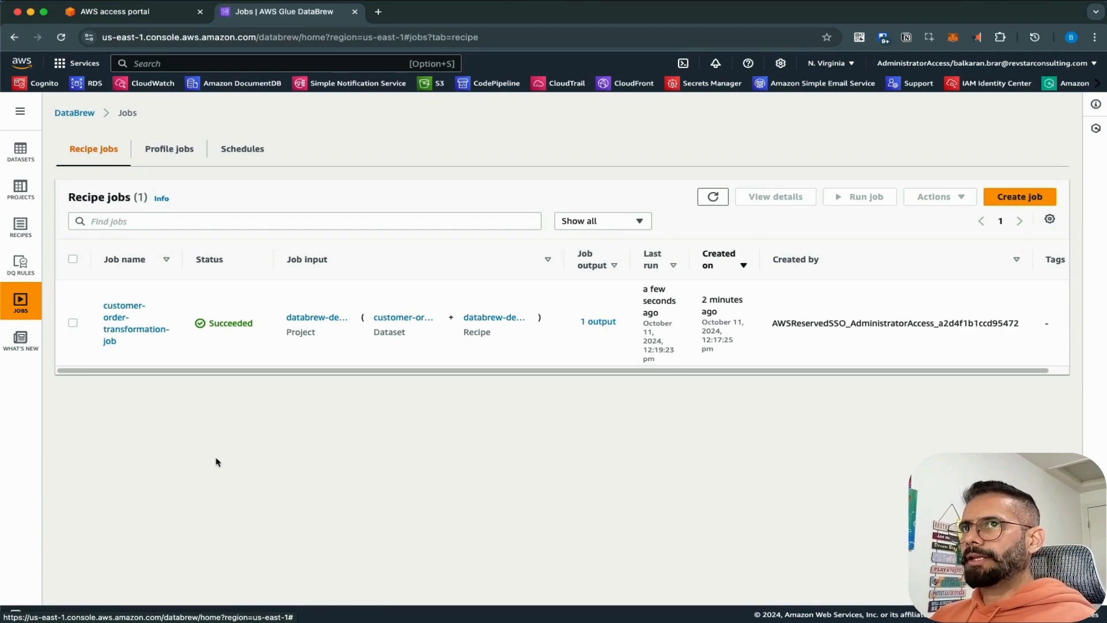
pyautogui.click(173, 63)
pyautogui.write('s3')
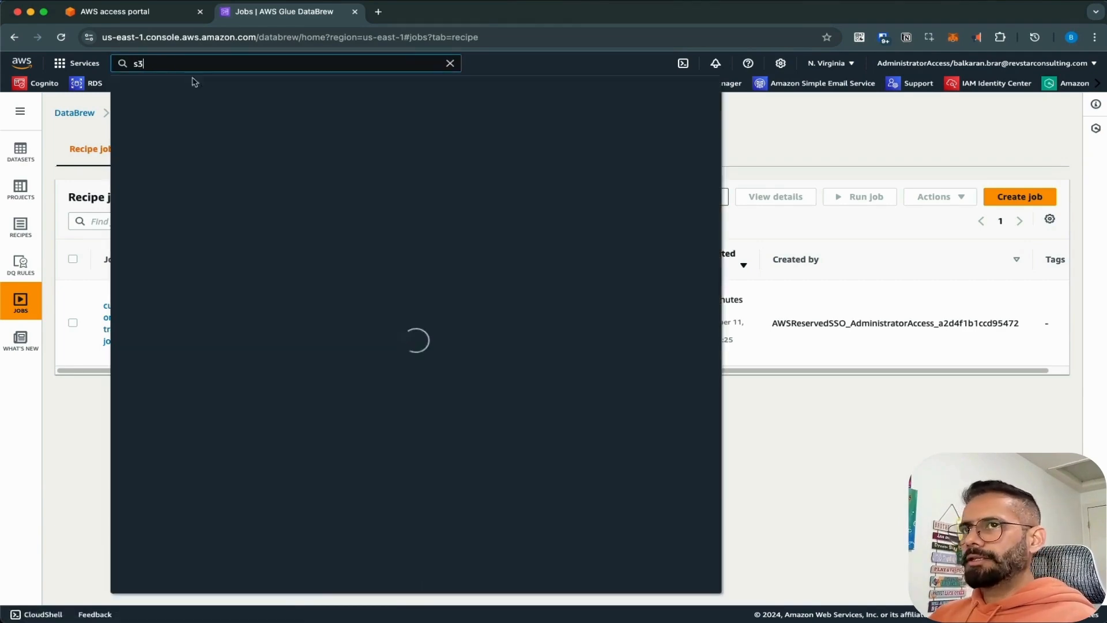
pyautogui.rightClick(319, 154)
pyautogui.click(328, 162)
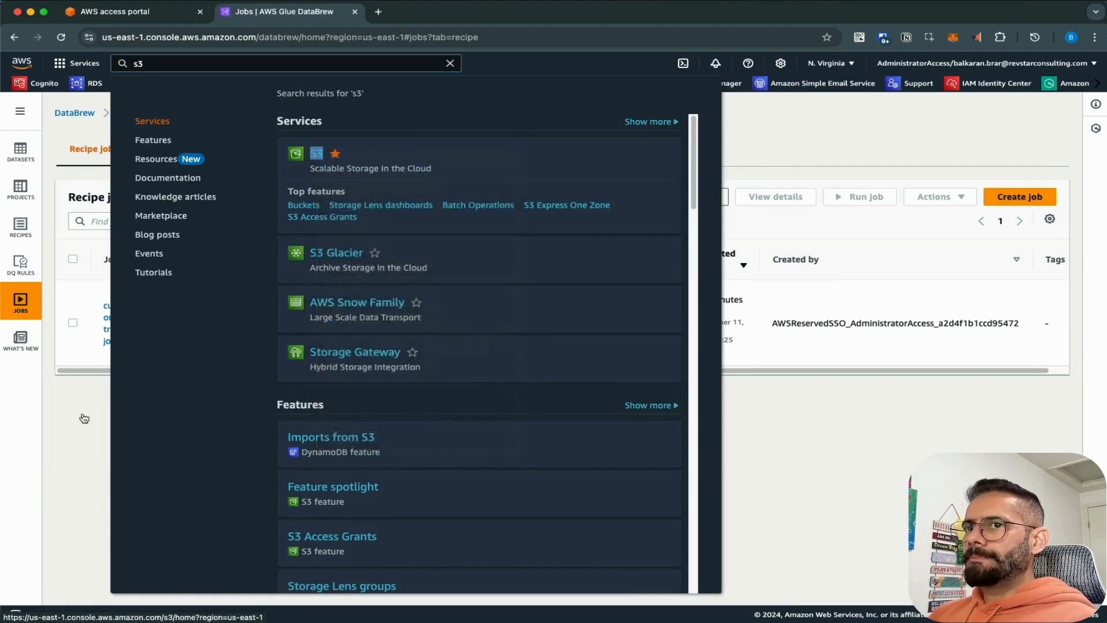
pyautogui.click(438, 12)
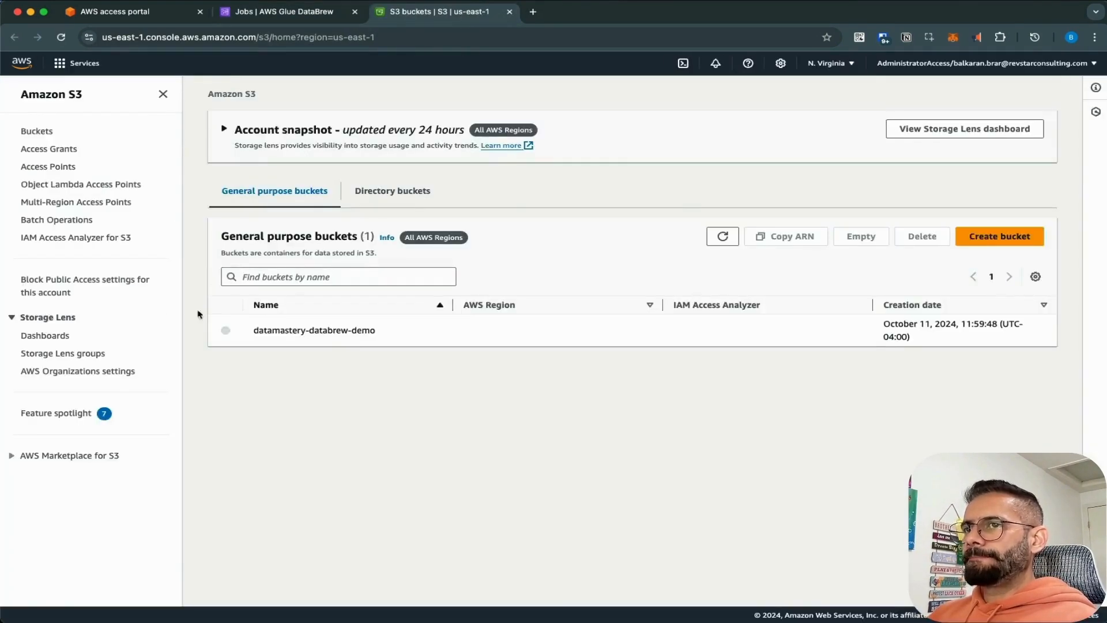
# Download the transformed CSV from the job's folder under output/ in the datamastery-databrew-demo bucket.
pyautogui.click(297, 350)
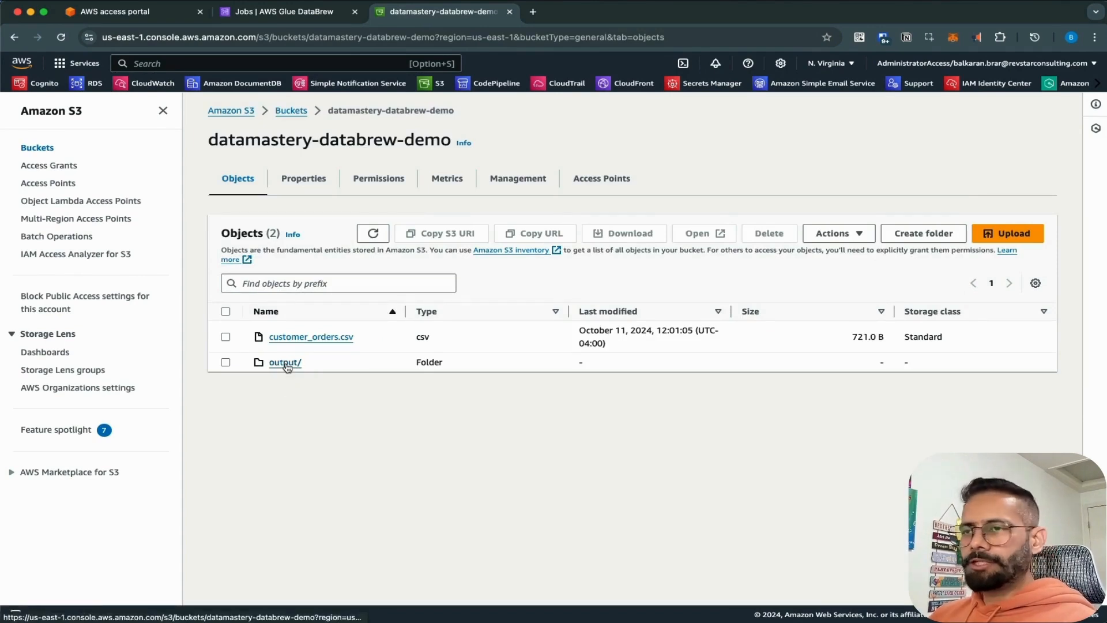
pyautogui.click(287, 365)
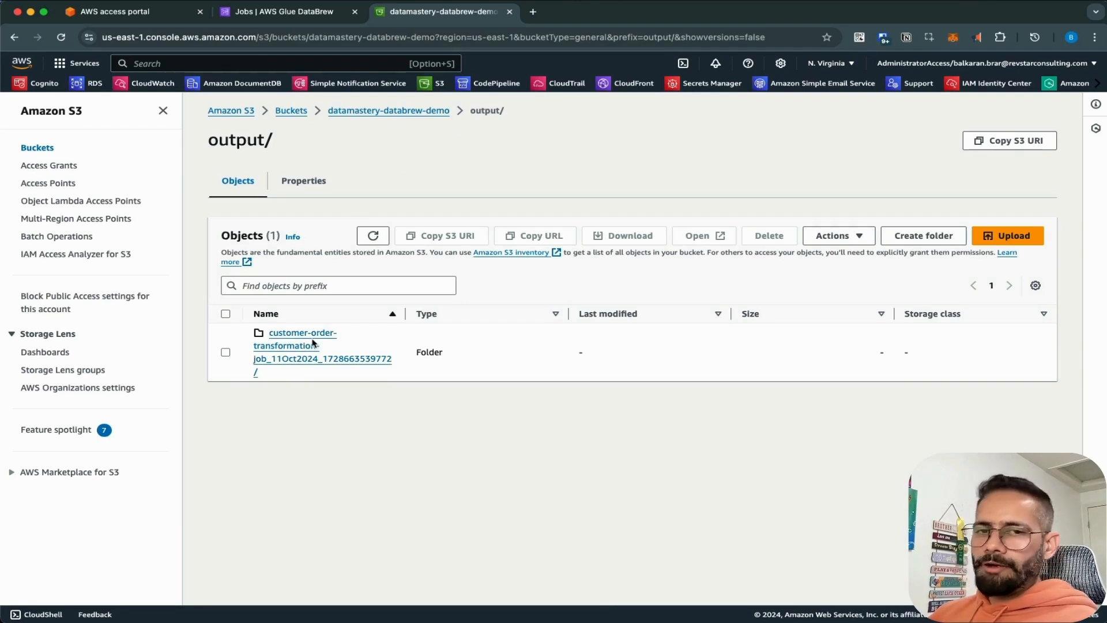
pyautogui.click(226, 352)
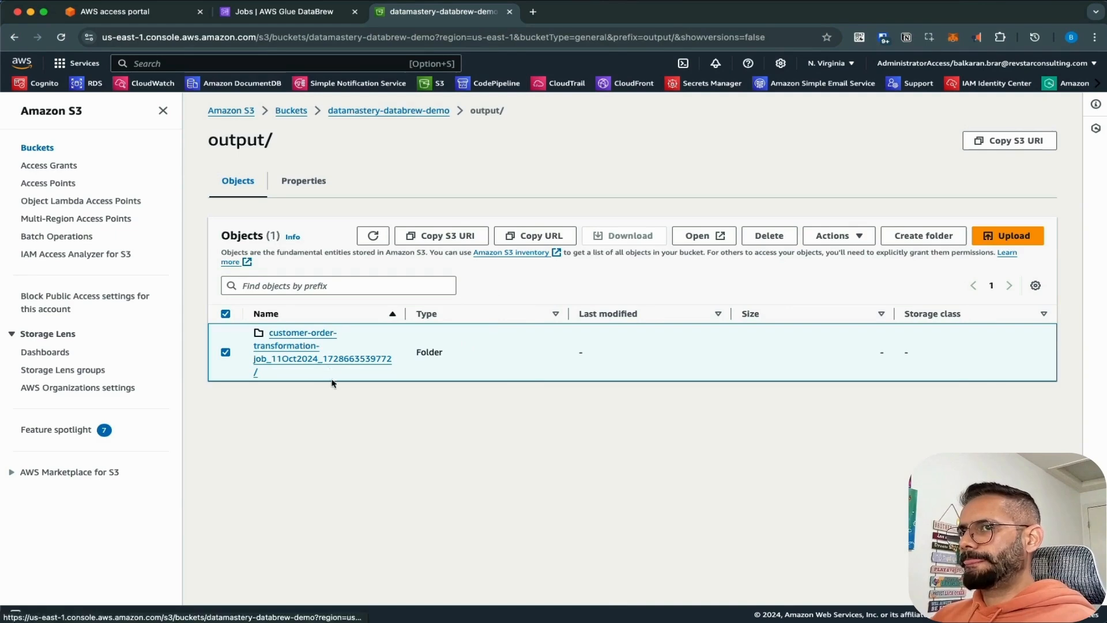
pyautogui.click(319, 364)
pyautogui.click(225, 352)
pyautogui.click(624, 236)
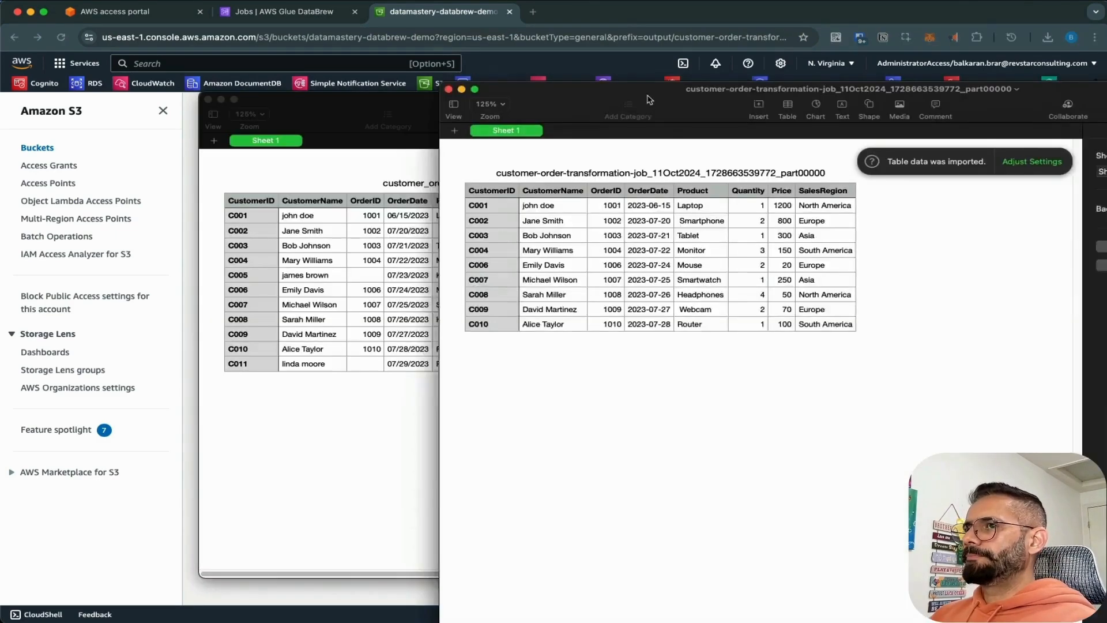
# Arrange the original customer_orders sheet and the transformed output sheet side by side to compare their rows and date formats.
pyautogui.moveTo(646, 95)
pyautogui.mouseDown()
pyautogui.moveTo(630, 119)
pyautogui.moveTo(657, 109)
pyautogui.mouseUp()
pyautogui.moveTo(351, 108); pyautogui.dragTo(183, 117)
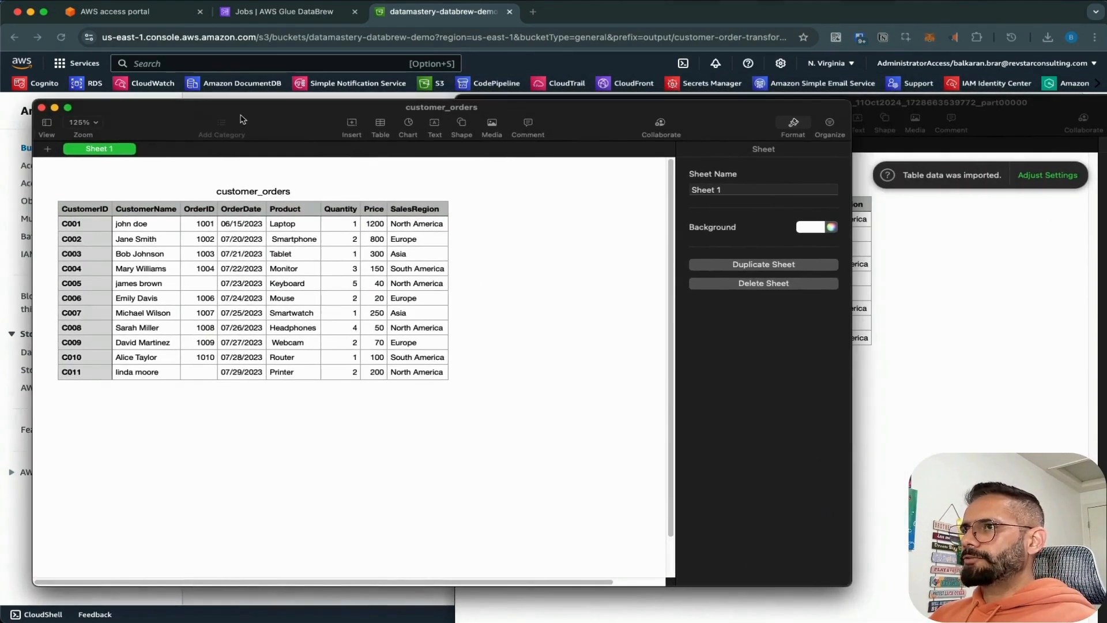
pyautogui.moveTo(998, 108); pyautogui.dragTo(1010, 114)
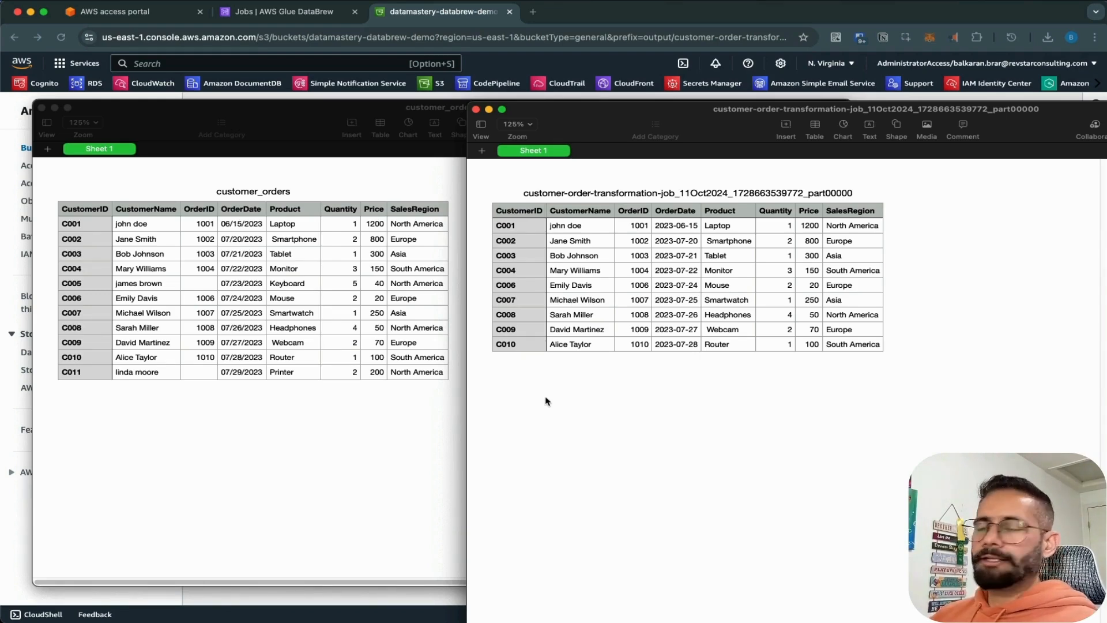
# Return to the DataBrew console and review the applied steps of databrew-demo-recipe.
pyautogui.click(254, 13)
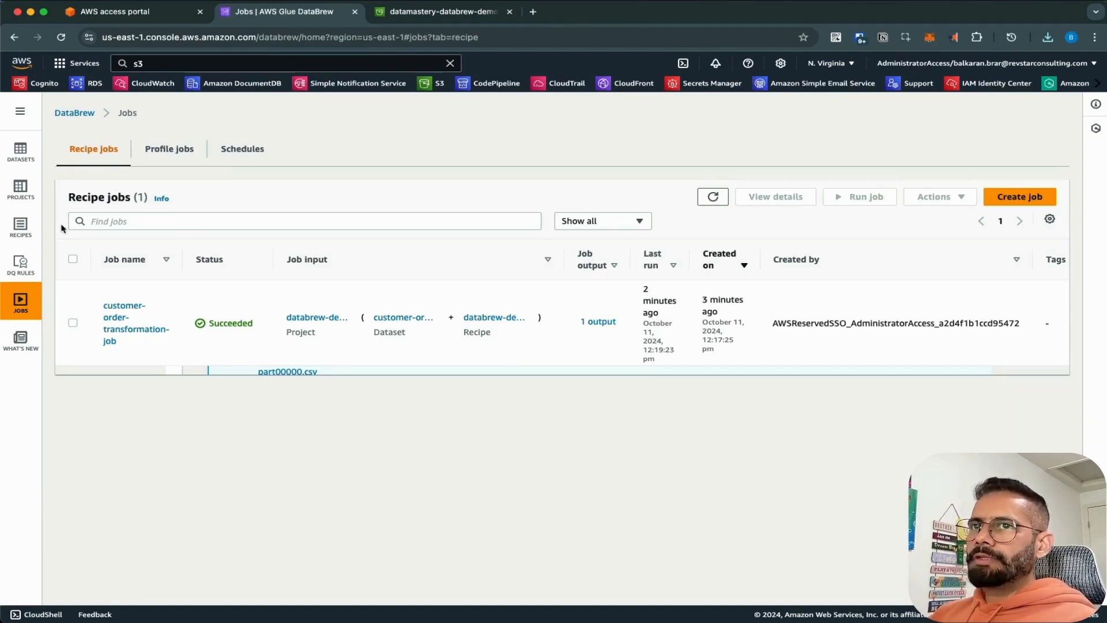
pyautogui.click(20, 226)
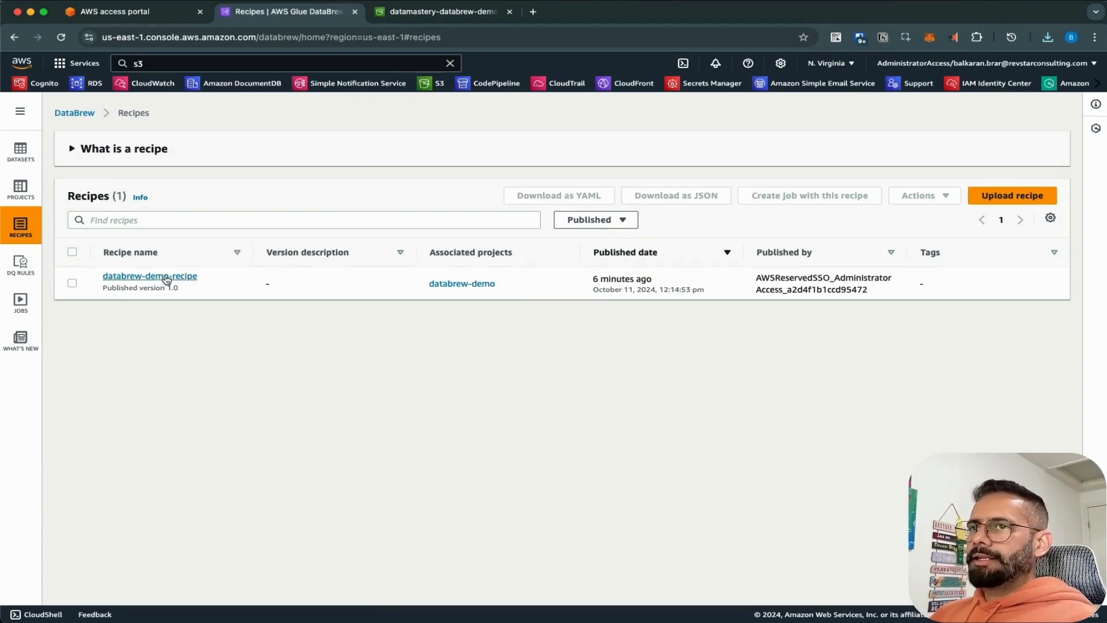
pyautogui.click(159, 278)
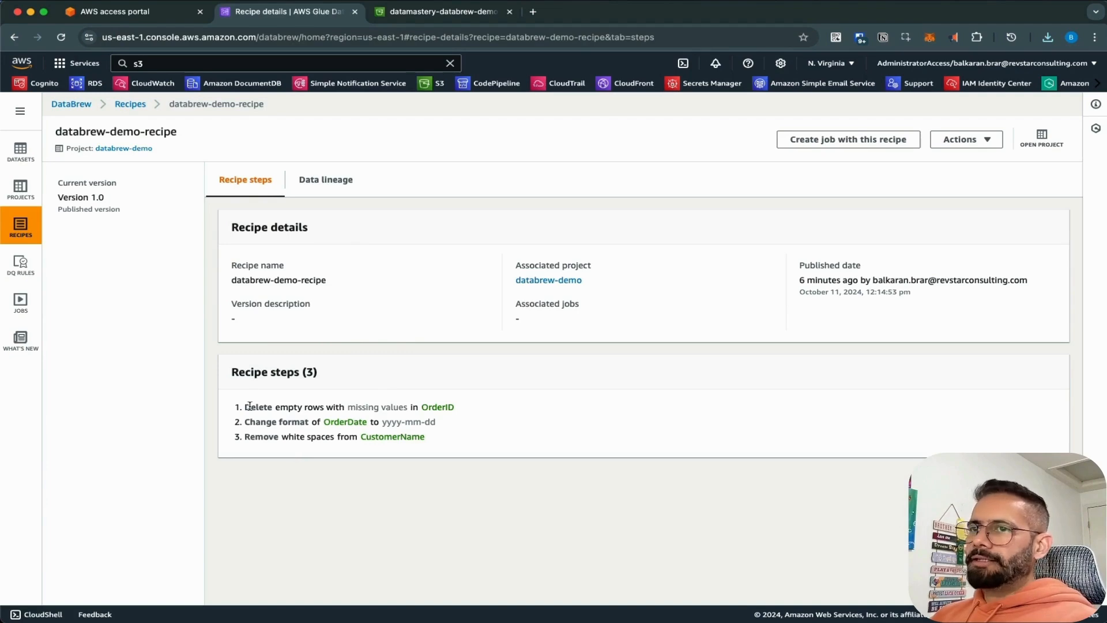
pyautogui.moveTo(243, 406); pyautogui.dragTo(429, 446)
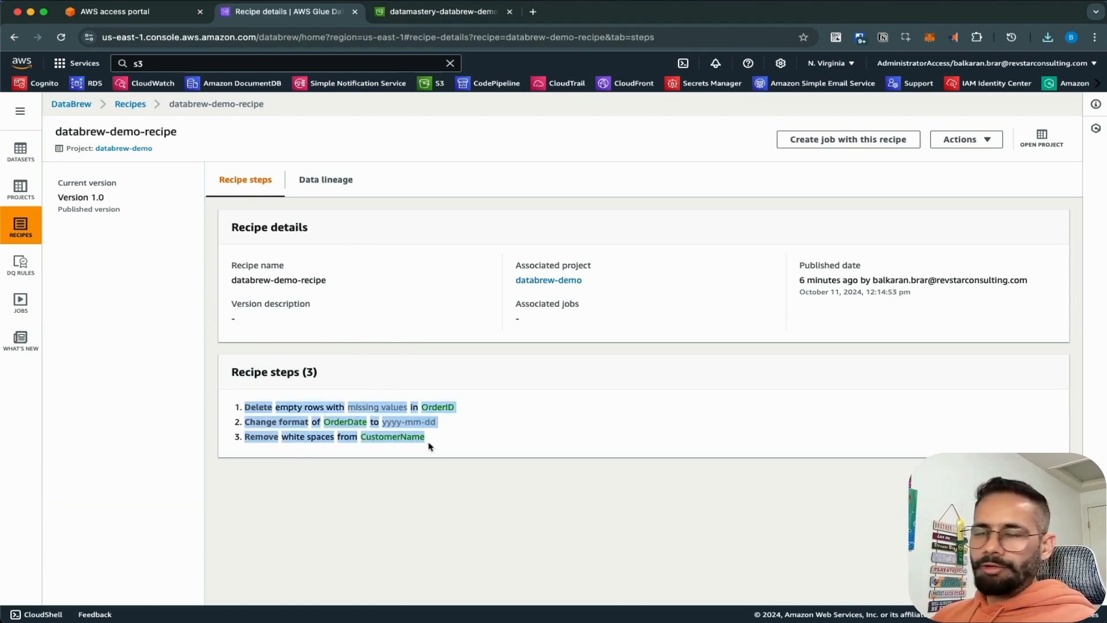
# Examine the recipe's data lineage from the S3 source through the dataset and project to the recipe.
pyautogui.click(340, 184)
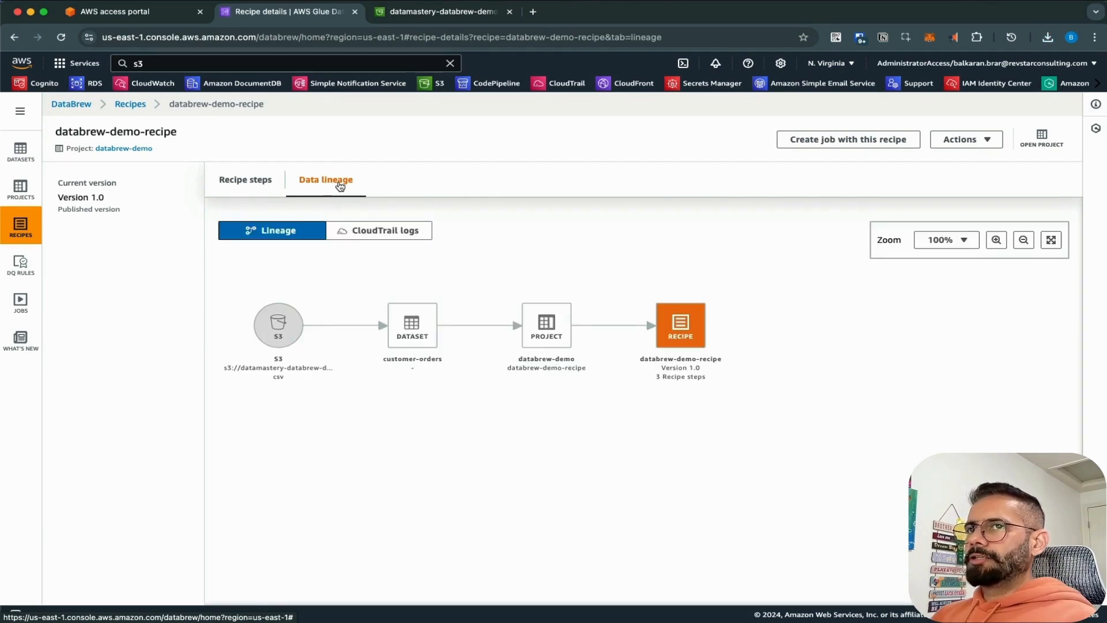
pyautogui.moveTo(230, 367); pyautogui.dragTo(309, 387)
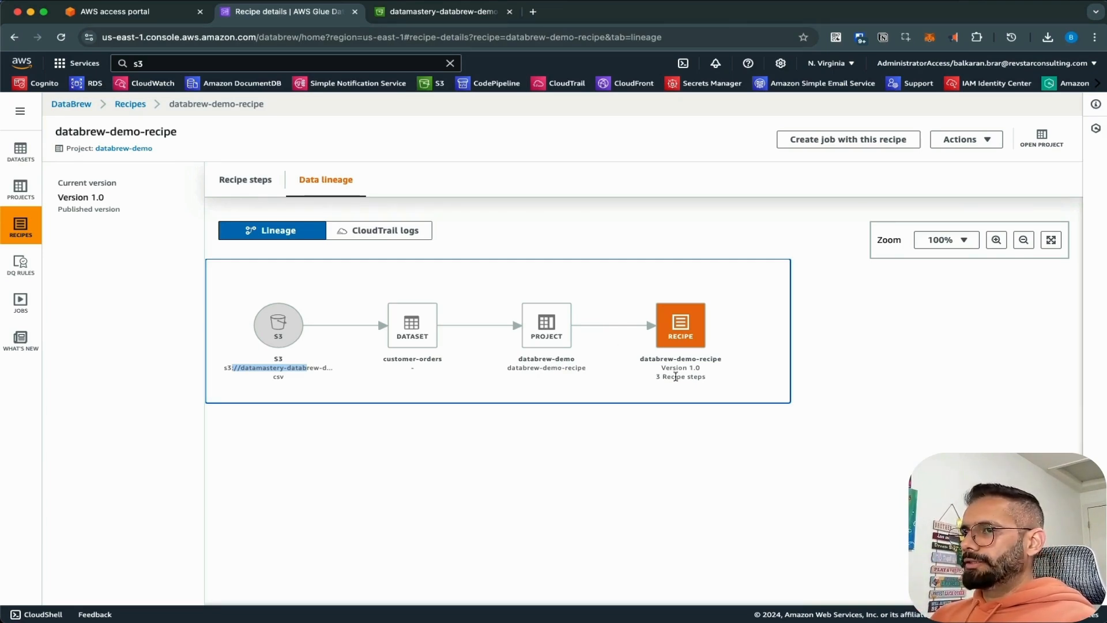
pyautogui.moveTo(663, 367)
pyautogui.mouseDown()
pyautogui.moveTo(705, 376)
pyautogui.moveTo(659, 378)
pyautogui.mouseUp()
pyautogui.click(707, 379)
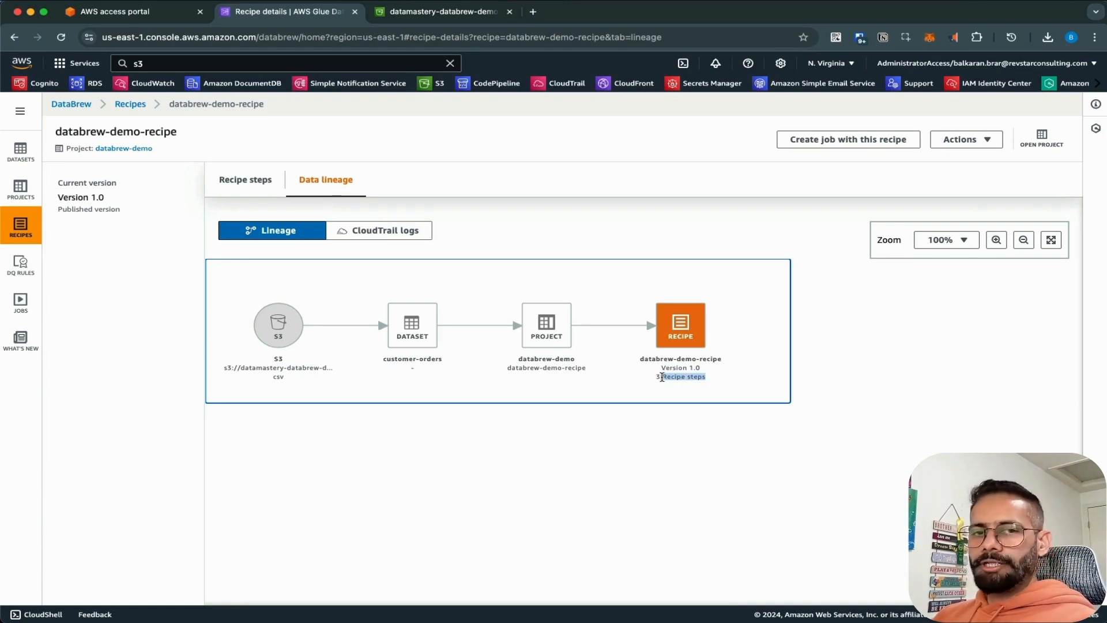
pyautogui.click(521, 513)
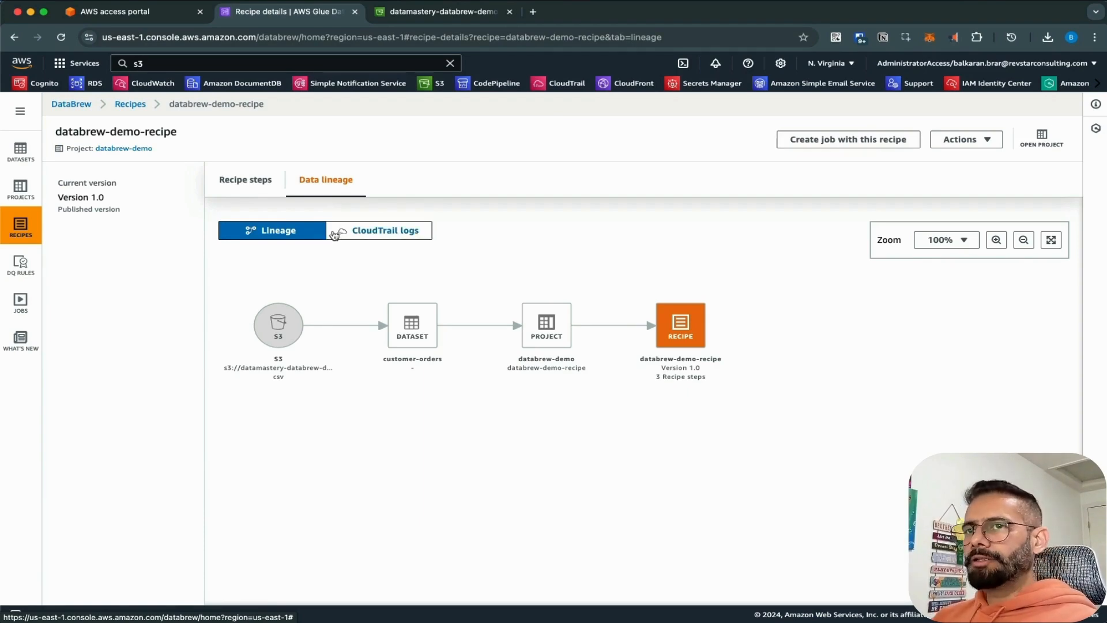
# Open the recipe job customer-order-transformation-job for editing from the jobs list.
pyautogui.click(23, 305)
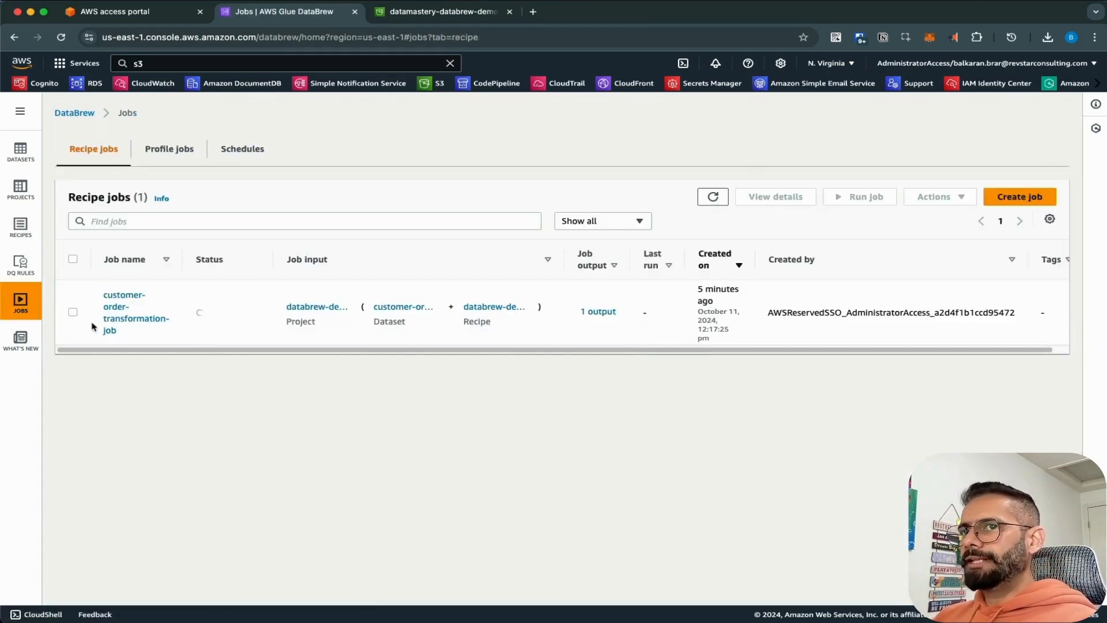
pyautogui.click(73, 322)
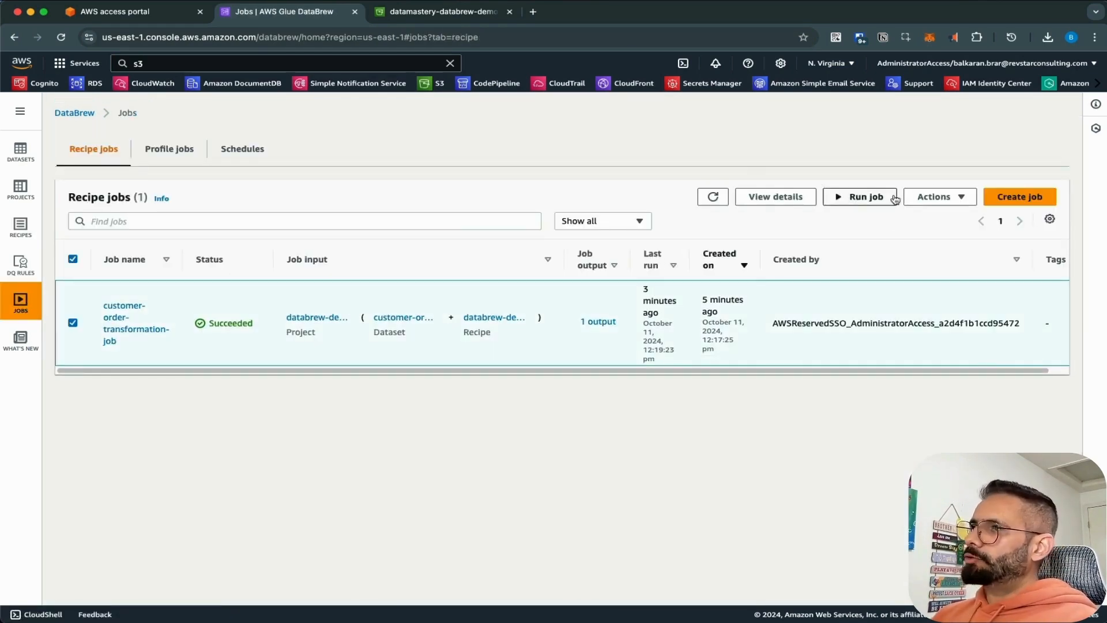
pyautogui.click(934, 197)
pyautogui.click(921, 215)
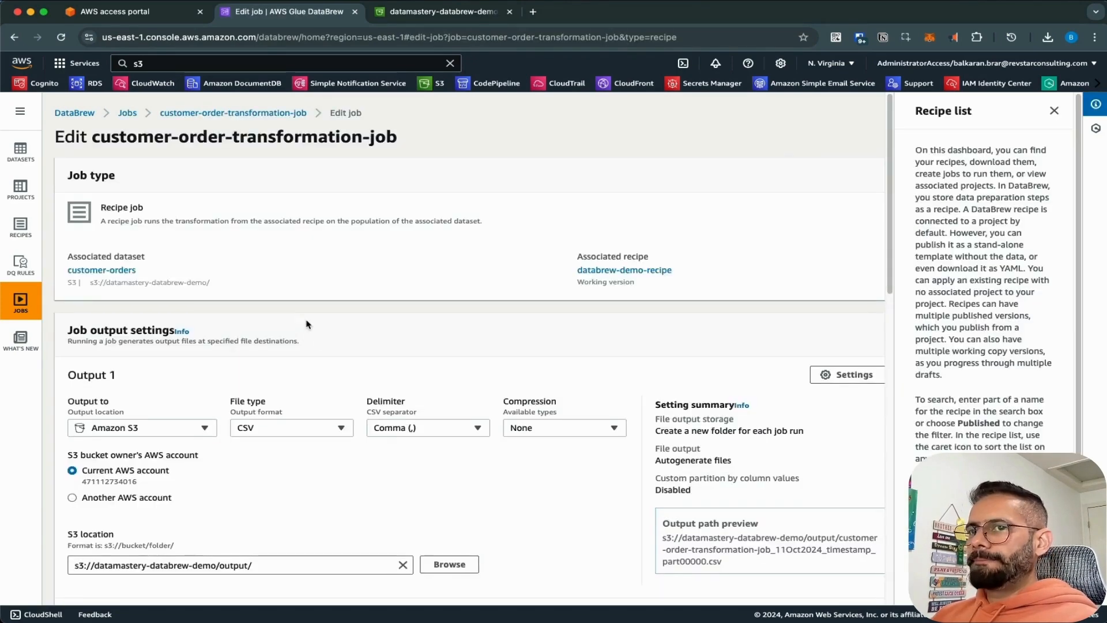
# Start a new associated schedule for the job and name it customer-order-schedule.
pyautogui.scroll(-5, 334, 329)
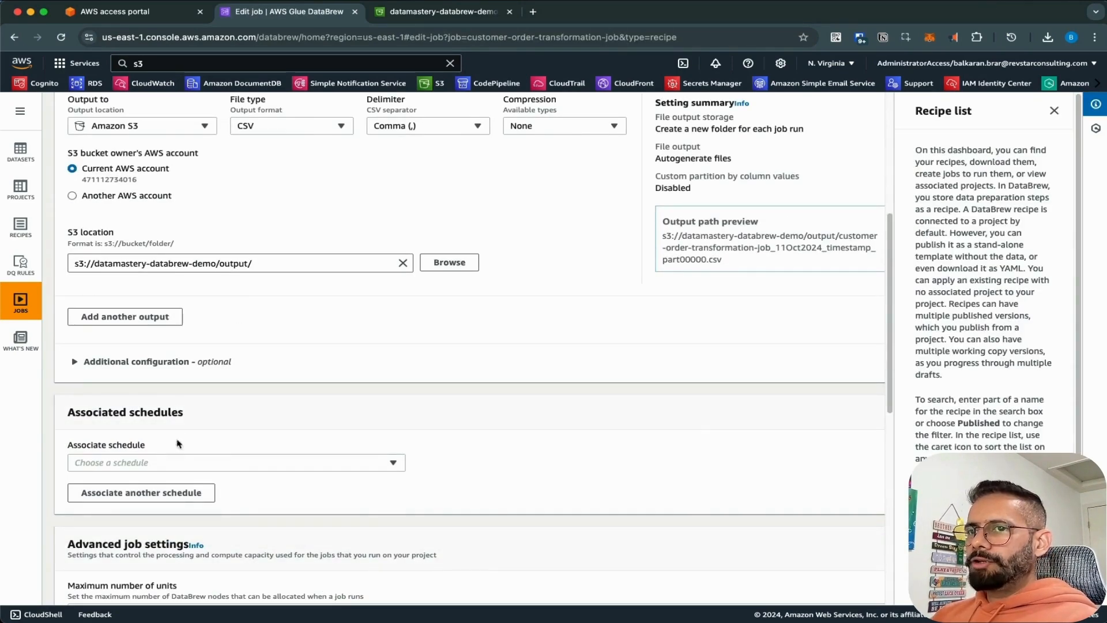
pyautogui.scroll(-1, 217, 408)
pyautogui.click(217, 443)
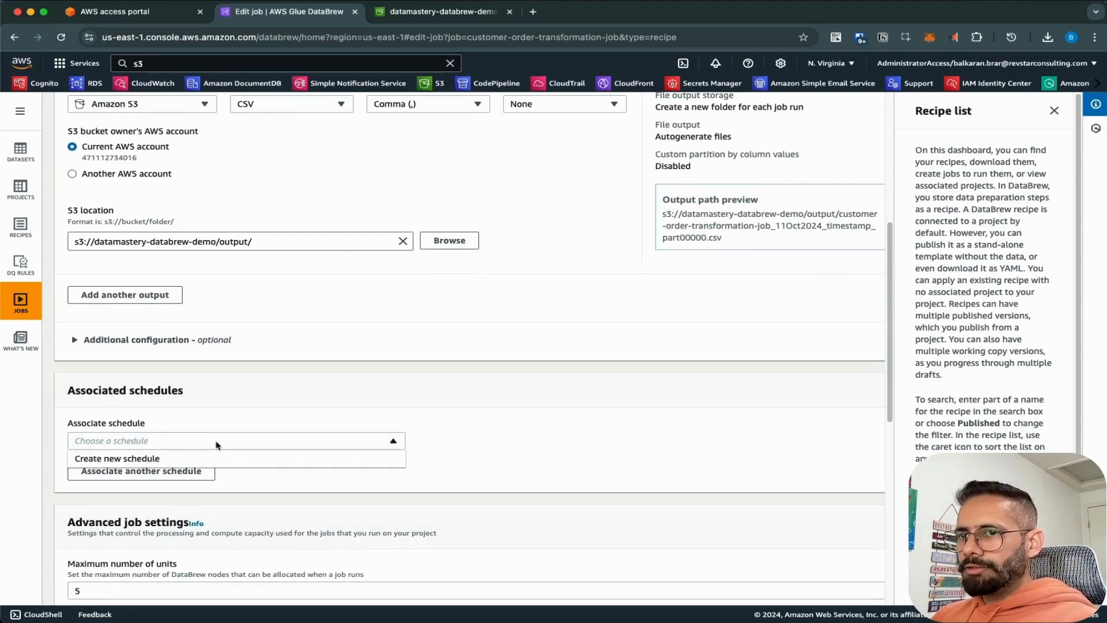
pyautogui.click(175, 461)
pyautogui.click(383, 204)
pyautogui.write('custome')
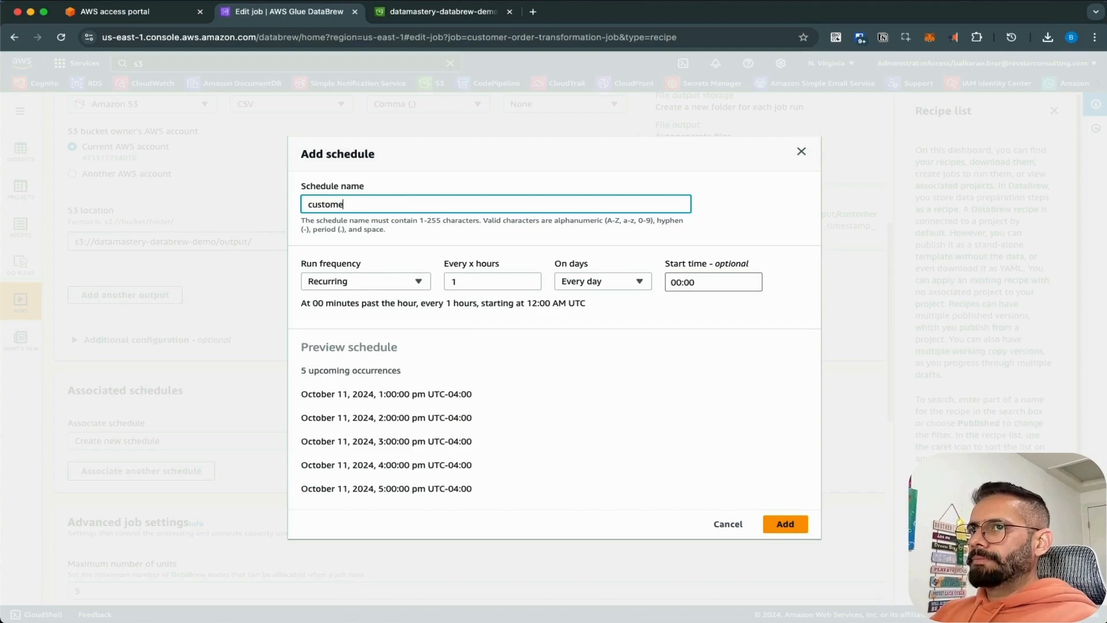
pyautogui.write('r-order-sche')
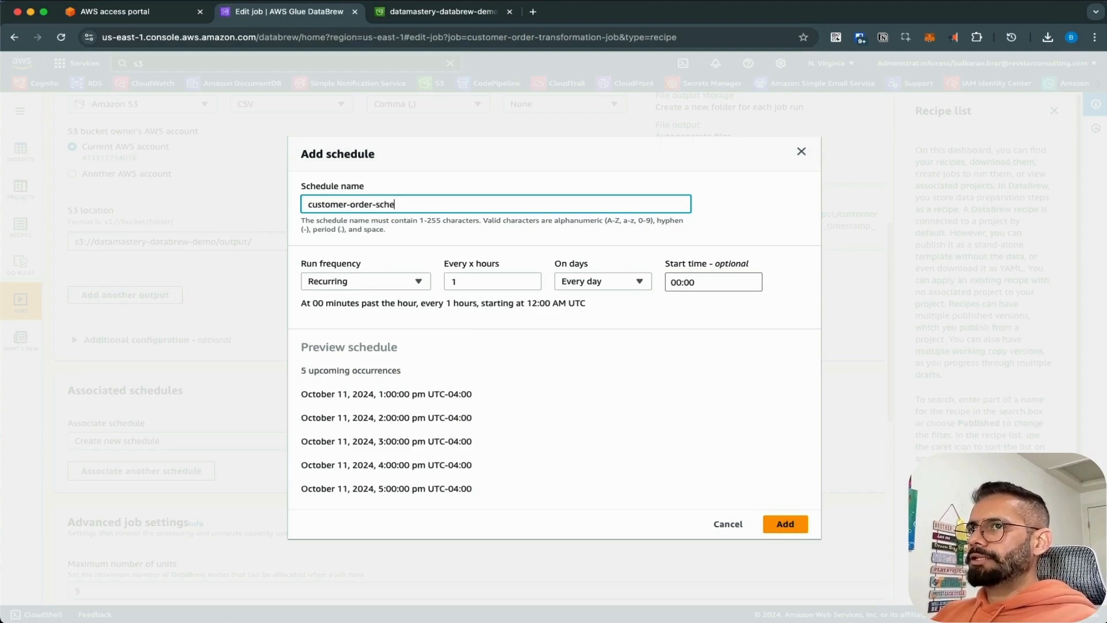
pyautogui.write('dule')
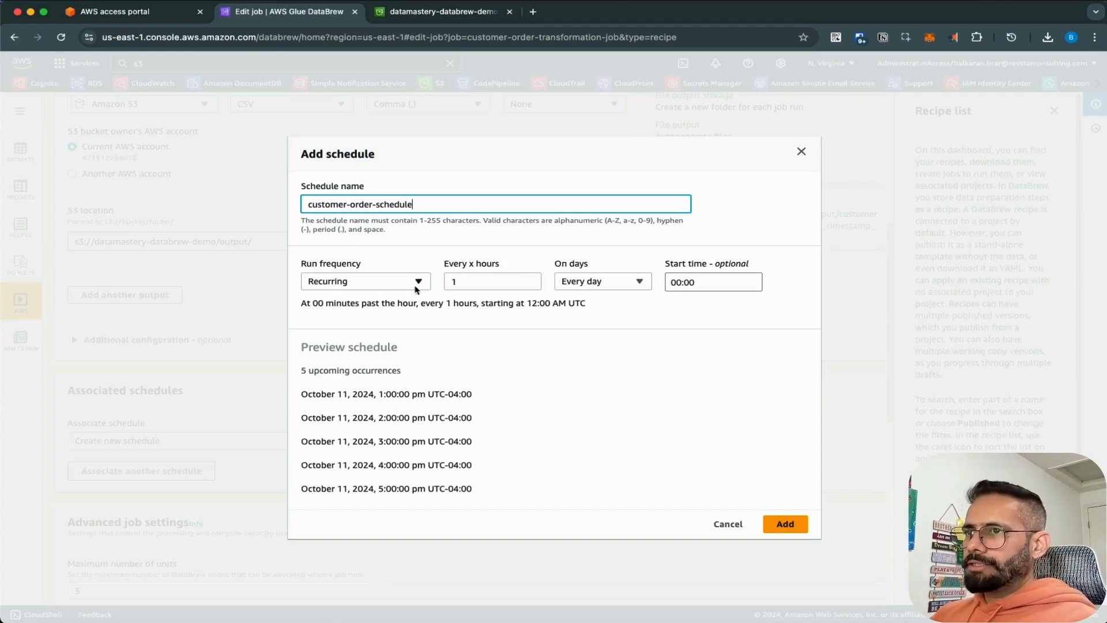
# Try the At a particular time and Enter CRON run frequencies and look at the day options.
pyautogui.click(383, 284)
pyautogui.click(386, 317)
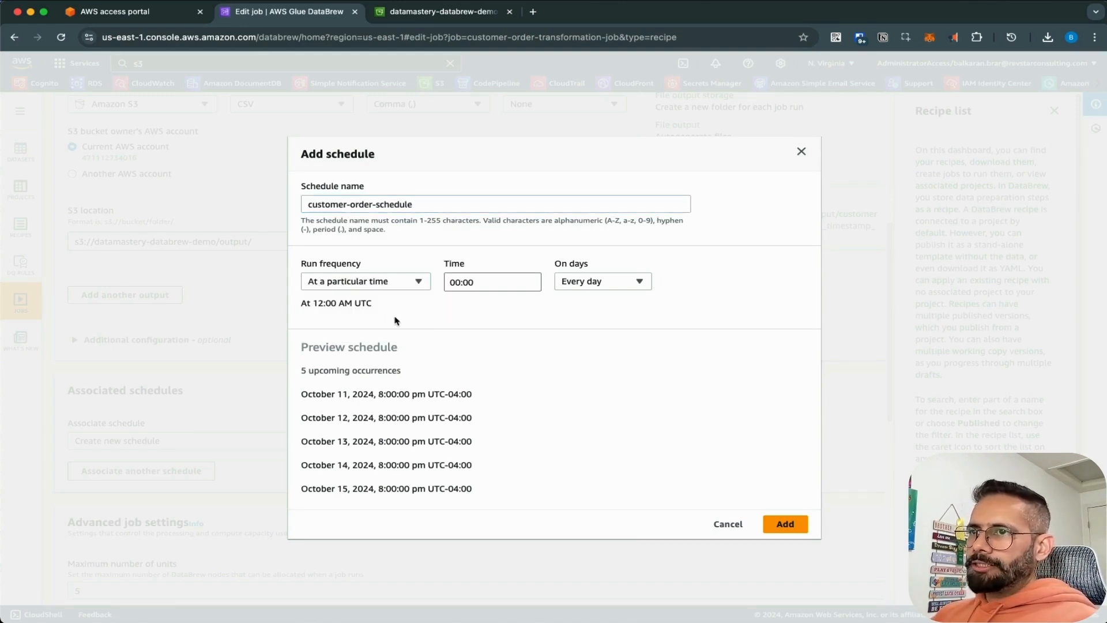
pyautogui.click(581, 285)
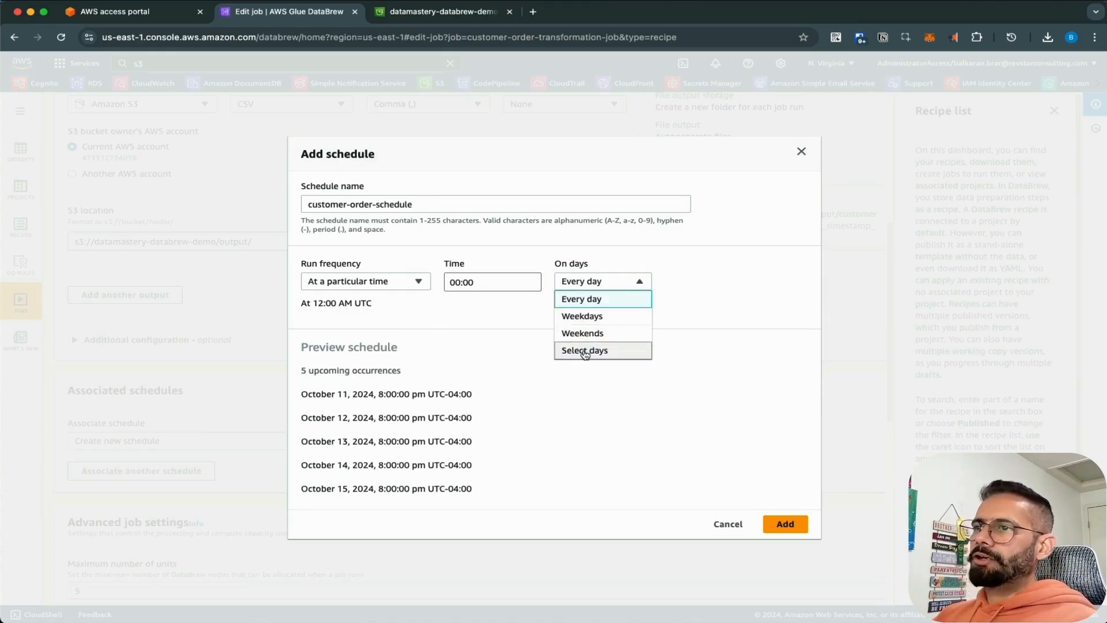
pyautogui.click(398, 282)
pyautogui.click(380, 333)
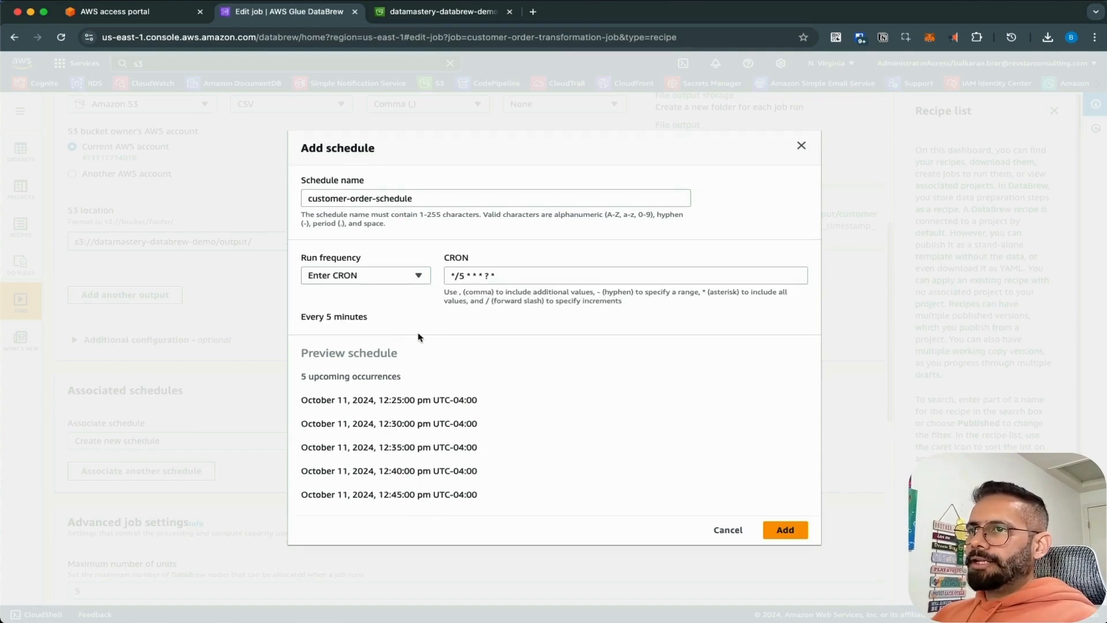
# Set the schedule to Recurring every 5 hours and add it to the job.
pyautogui.click(402, 278)
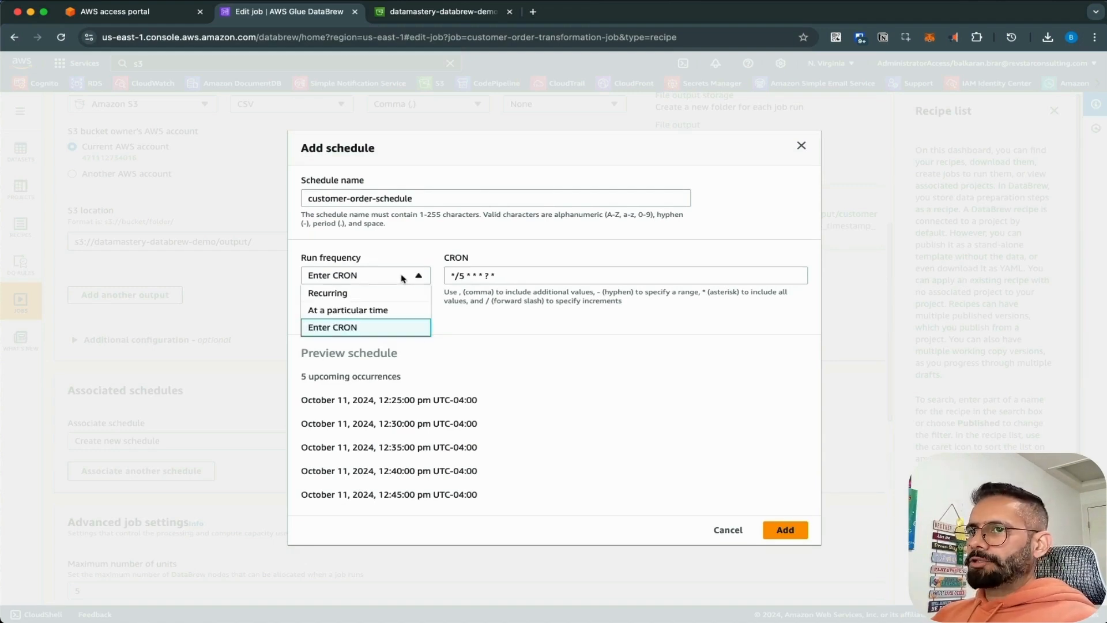
pyautogui.click(391, 293)
pyautogui.click(475, 281)
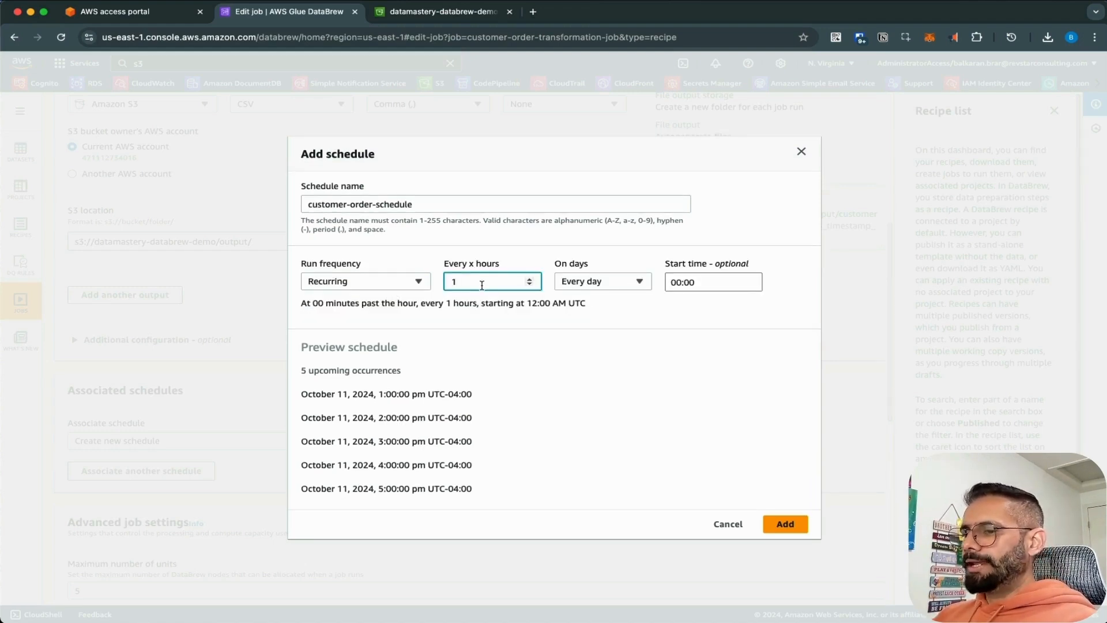
pyautogui.press('BackSpace')
pyautogui.write('5')
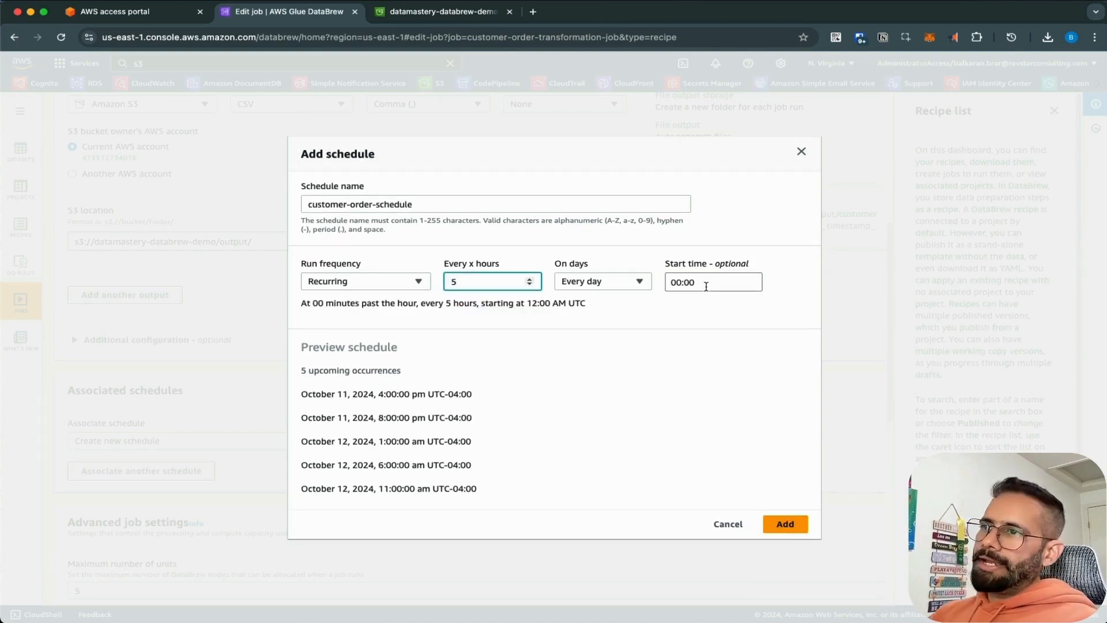
pyautogui.click(784, 528)
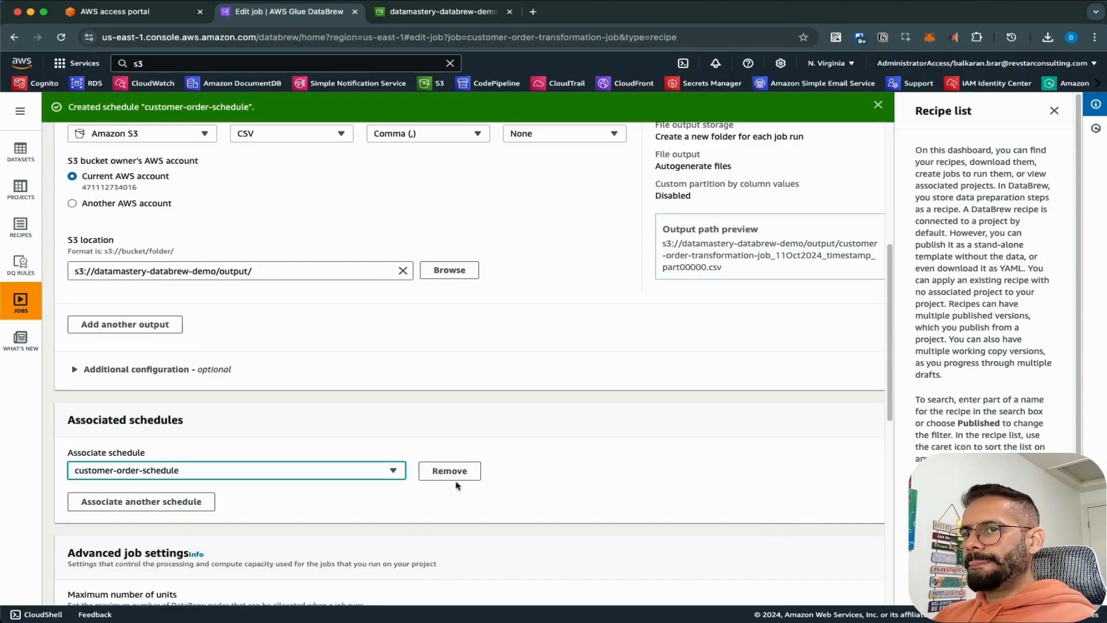
# Save the edited job with customer-order-schedule associated.
pyautogui.scroll(-1, 306, 420)
pyautogui.scroll(-1, 307, 421)
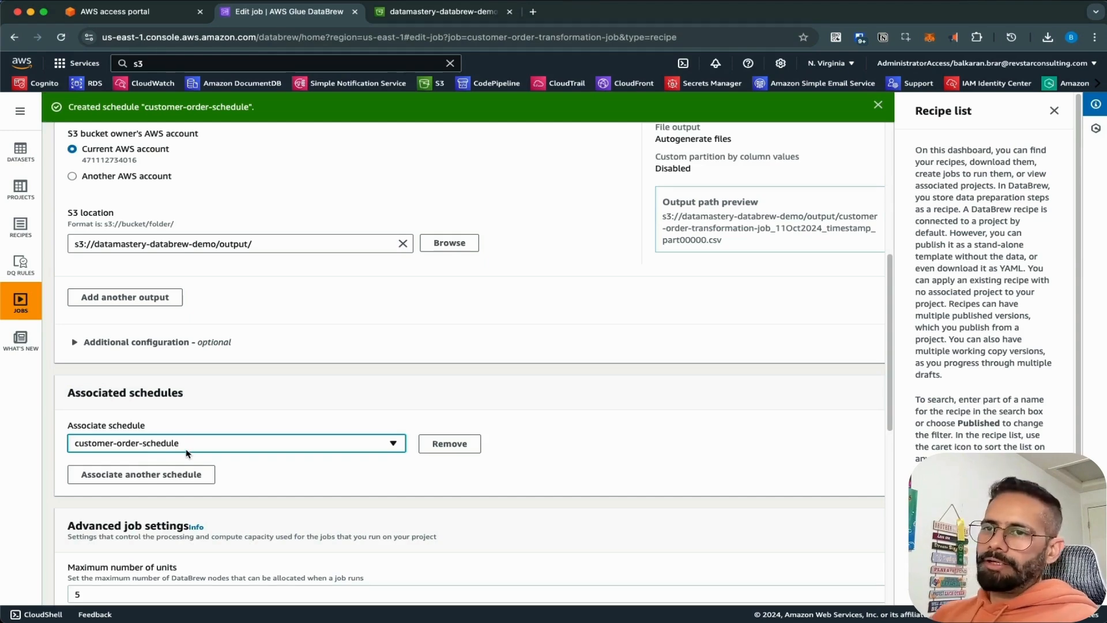
pyautogui.scroll(-5, 353, 401)
pyautogui.scroll(-5, 354, 398)
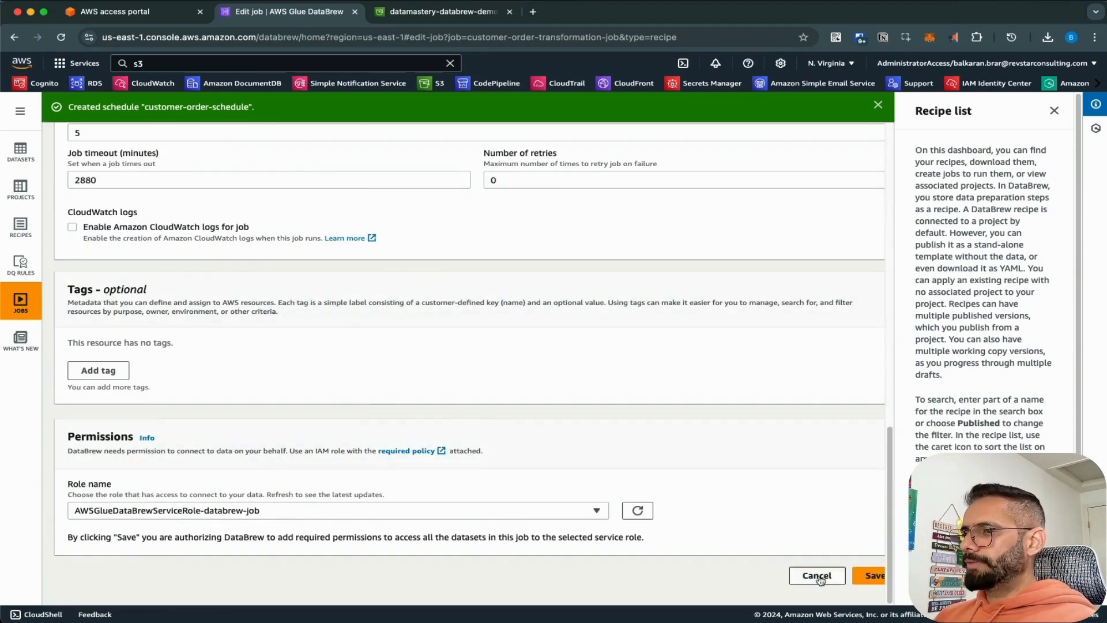
pyautogui.click(870, 576)
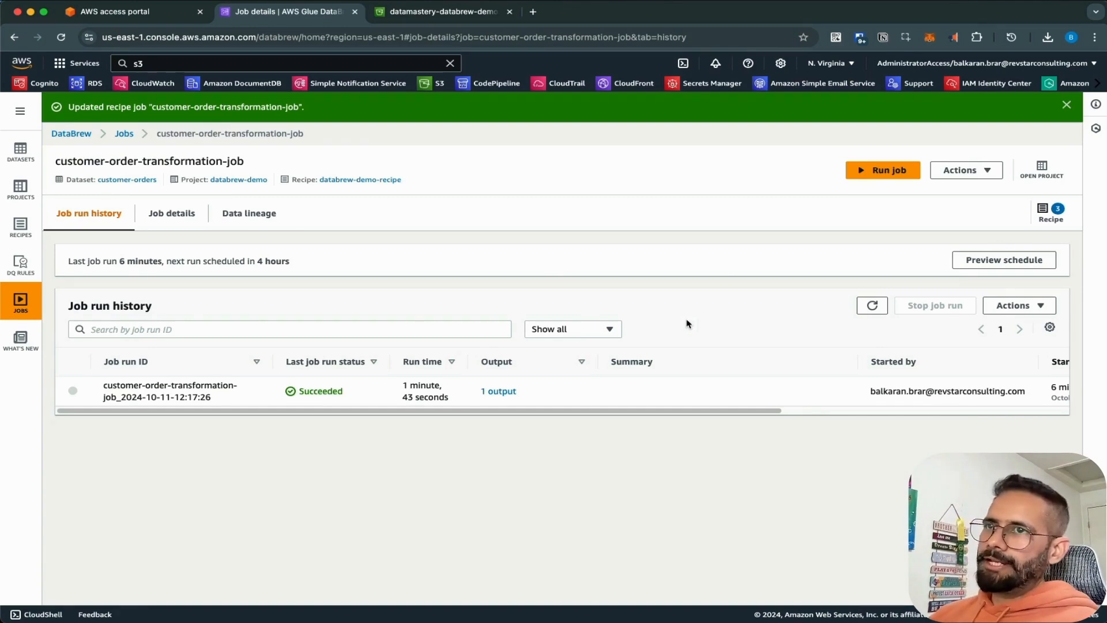
# Open the databrew-demo project workspace from the projects list.
pyautogui.click(26, 309)
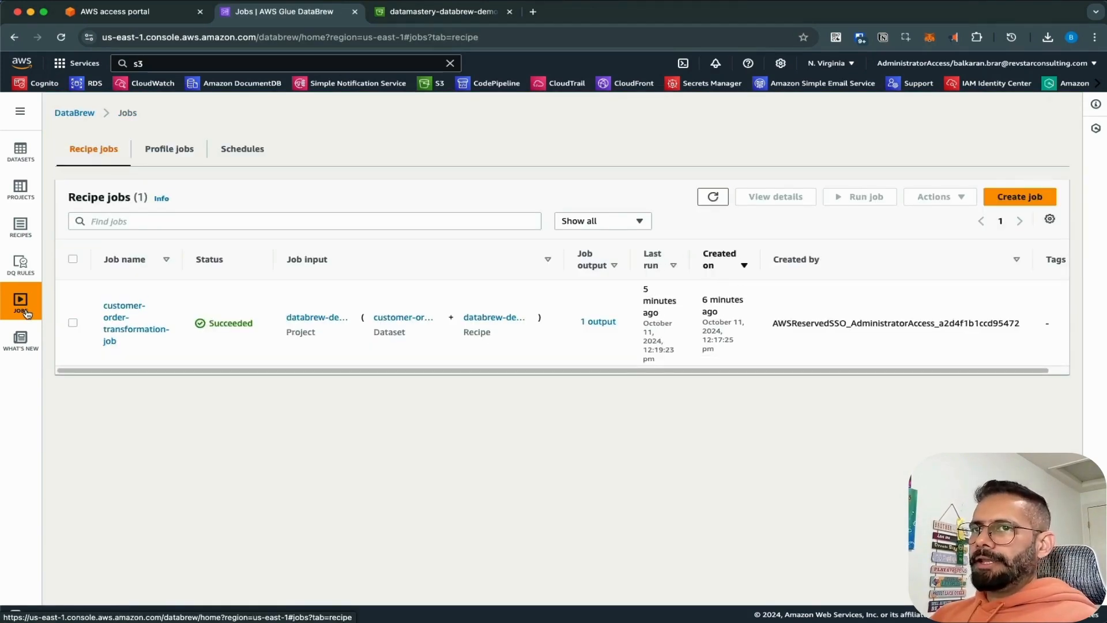
pyautogui.click(26, 194)
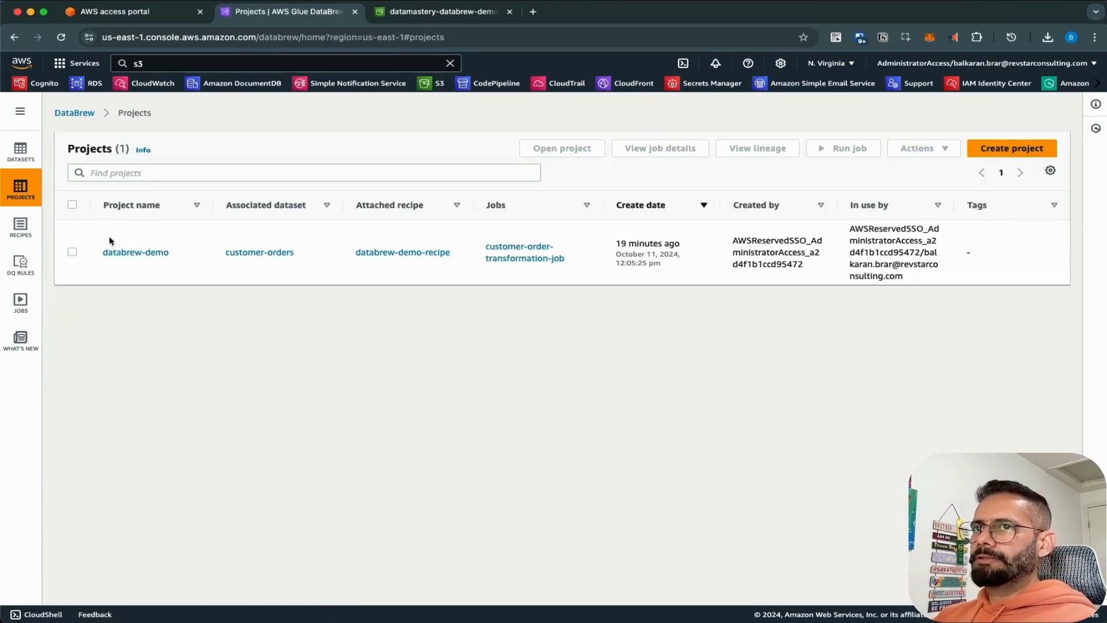
pyautogui.click(124, 254)
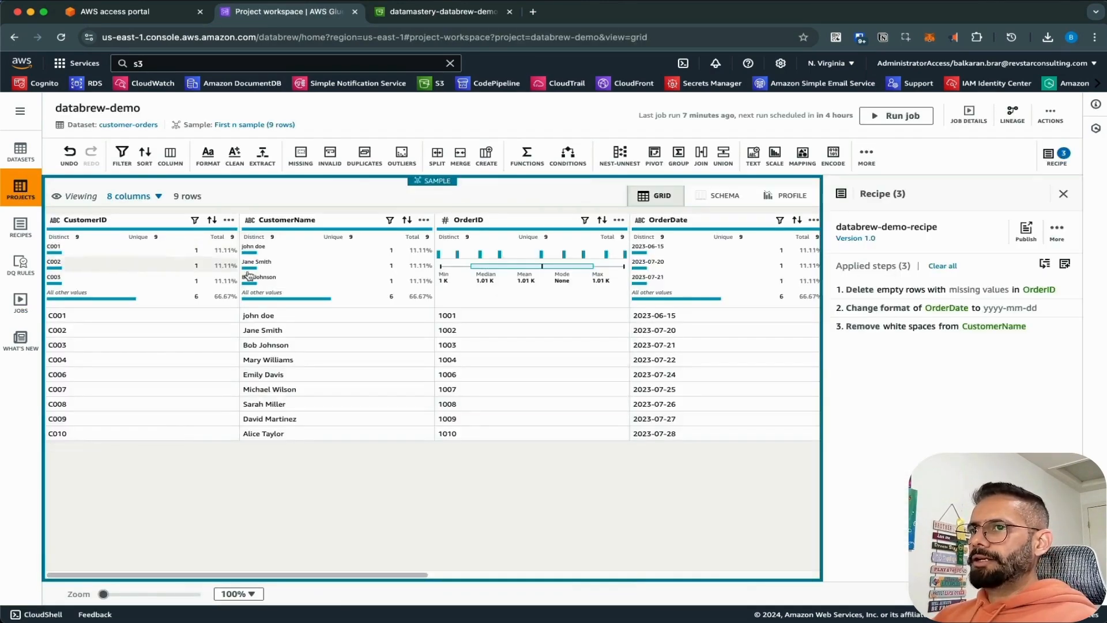
# Examine the project's data lineage from the S3 source through the project, job and recipe to the S3 output.
pyautogui.click(1018, 122)
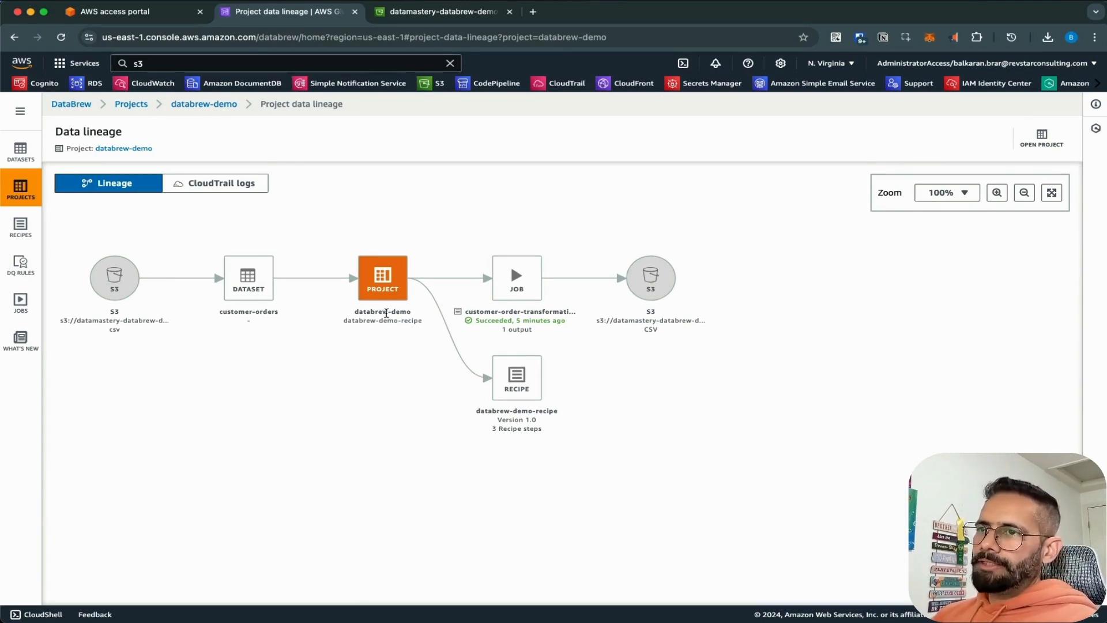
pyautogui.click(365, 312)
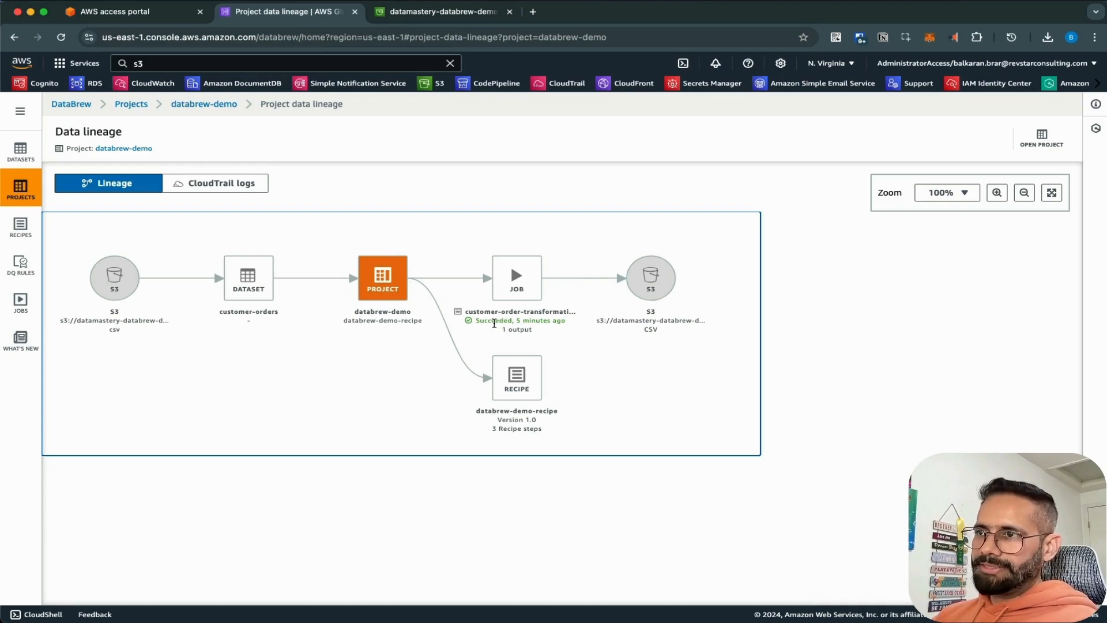
pyautogui.moveTo(566, 321); pyautogui.dragTo(668, 324)
pyautogui.click(604, 320)
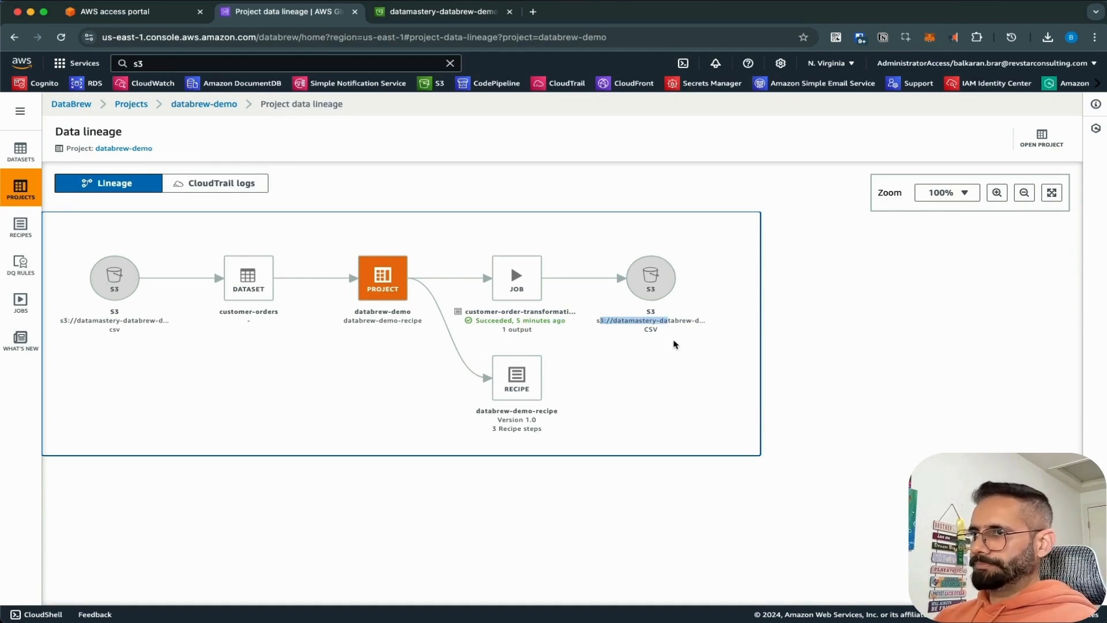
pyautogui.click(684, 383)
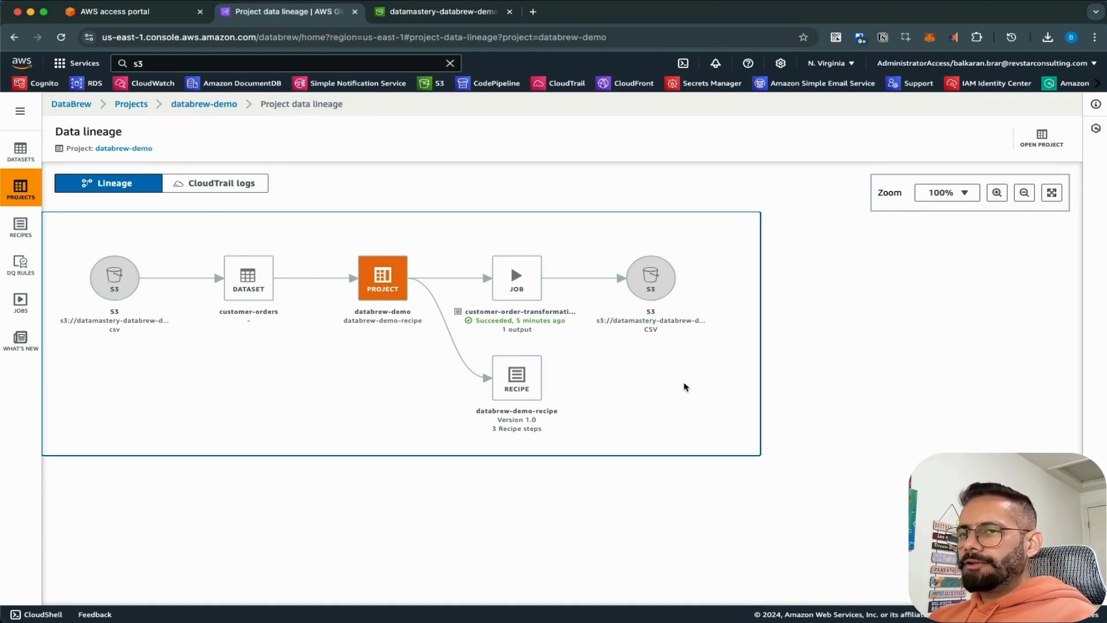